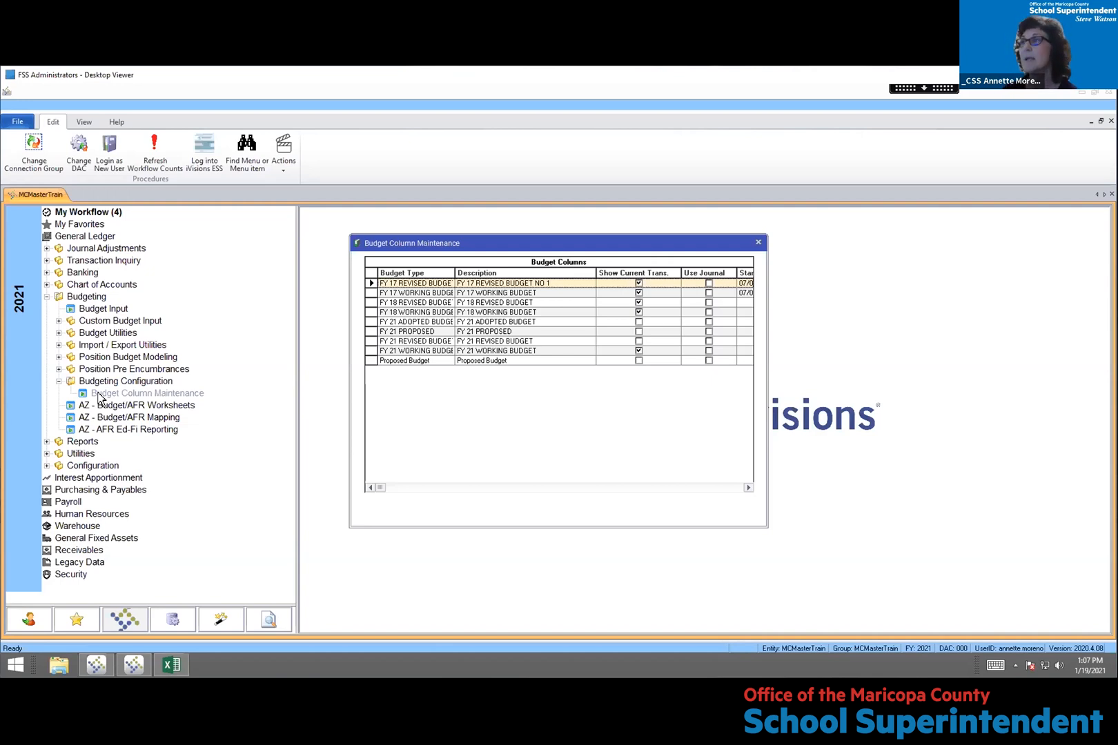
Close the budget column list and open the Budget Clearing Utility from the budget utilities
left_click(759, 244)
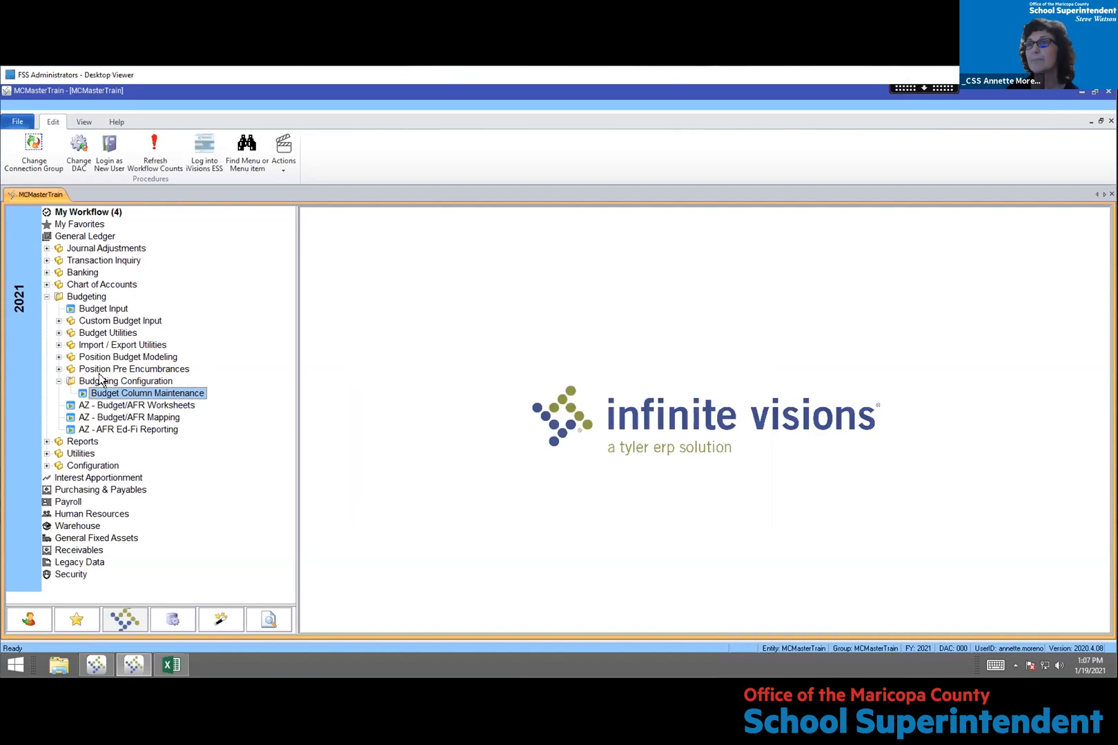
left_click(58, 334)
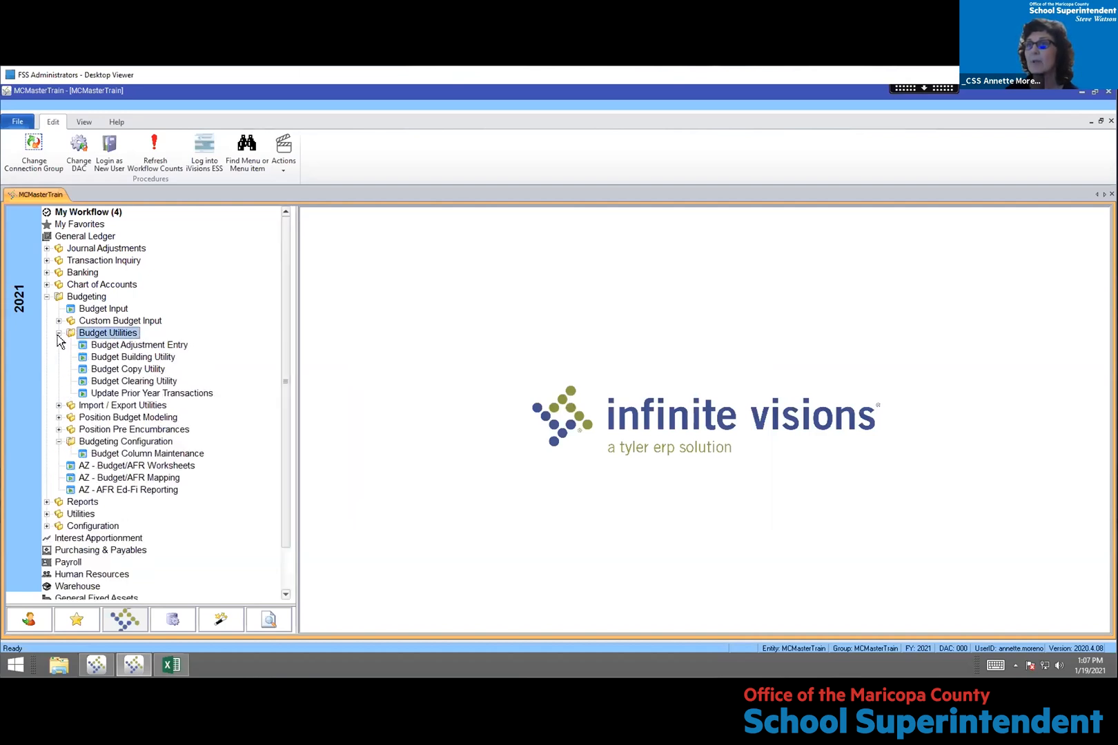
left_click(59, 334)
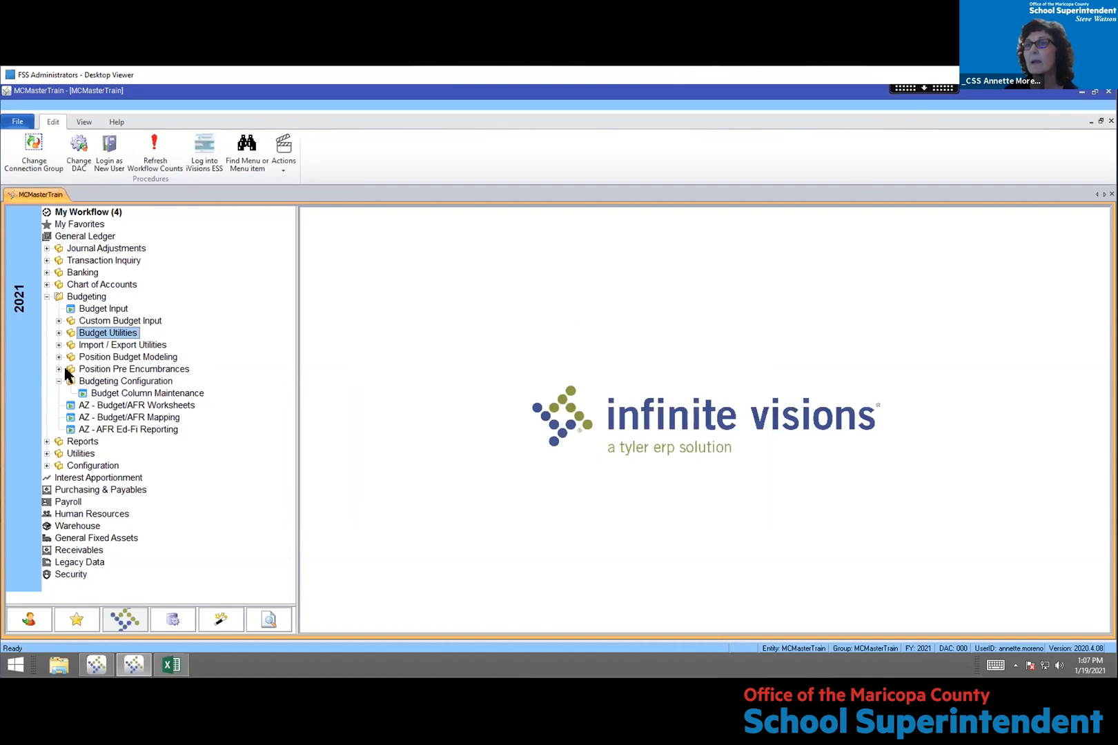
left_click(59, 333)
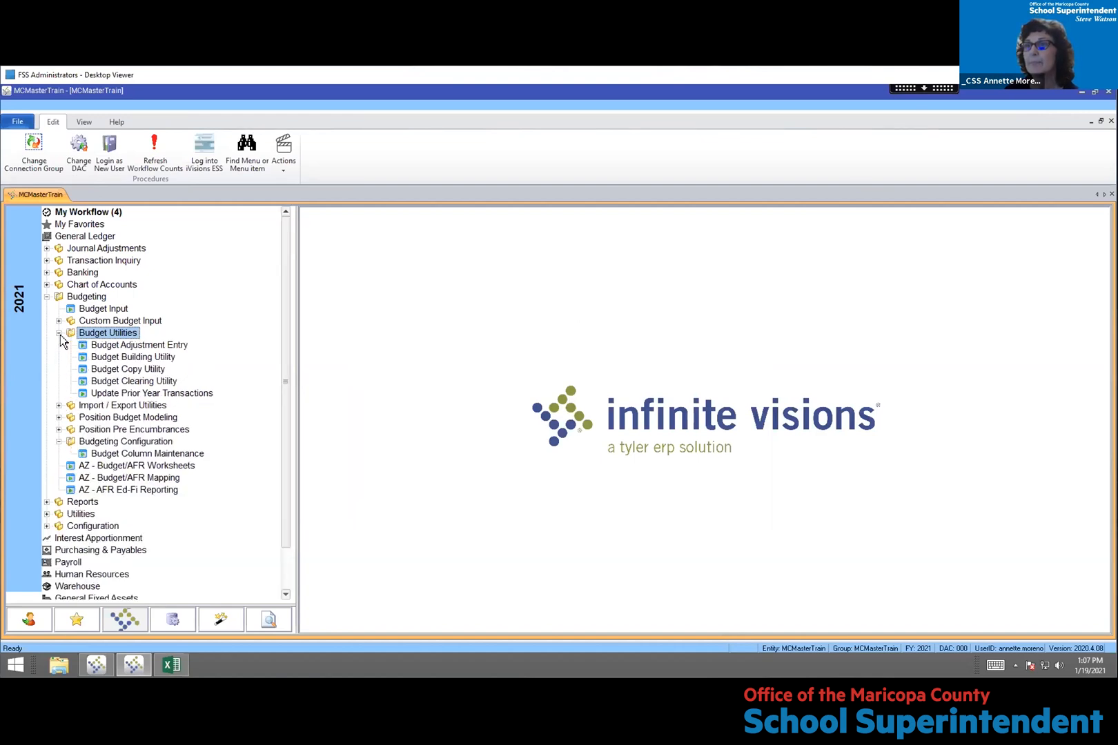
double_click(111, 382)
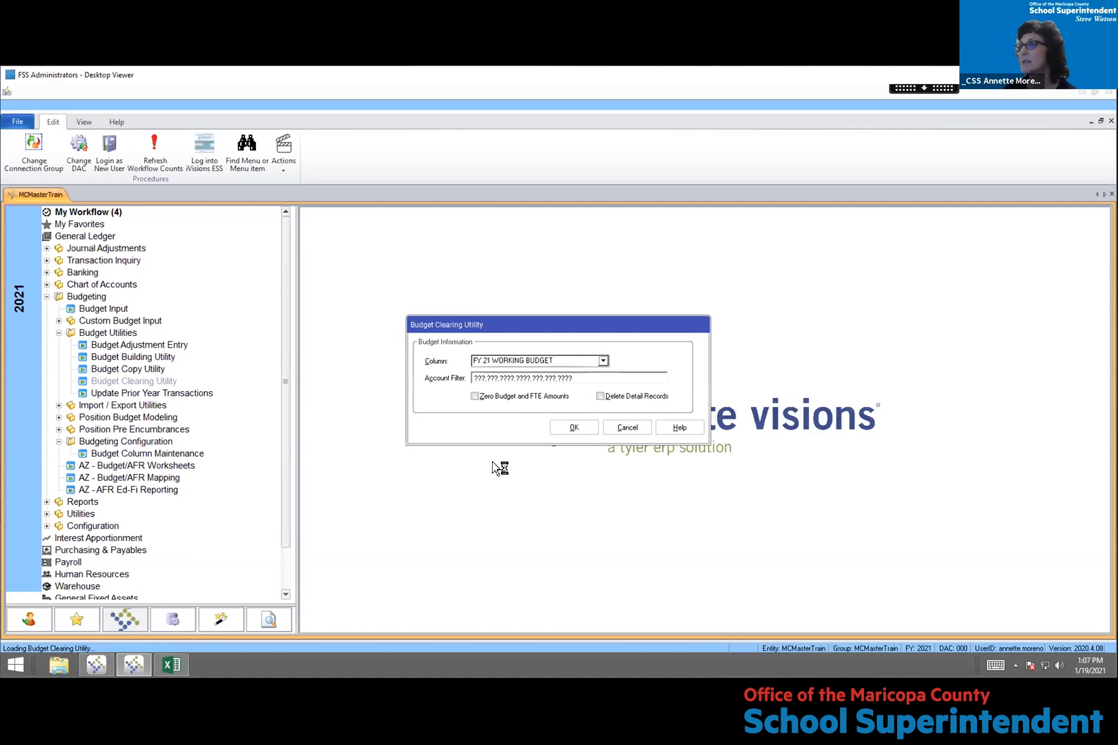
Run the clearing utility on the FY 17 WORKING BUDGET column with Delete Detail Records enabled, and close the utility
left_click(603, 362)
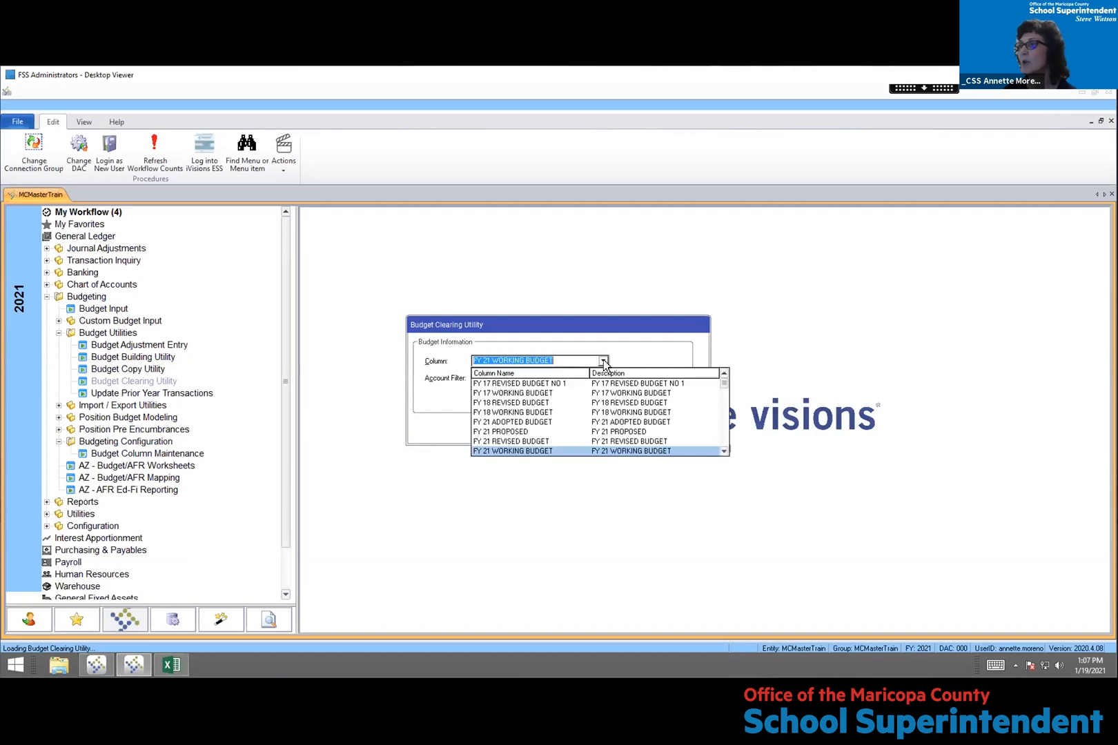
left_click(523, 394)
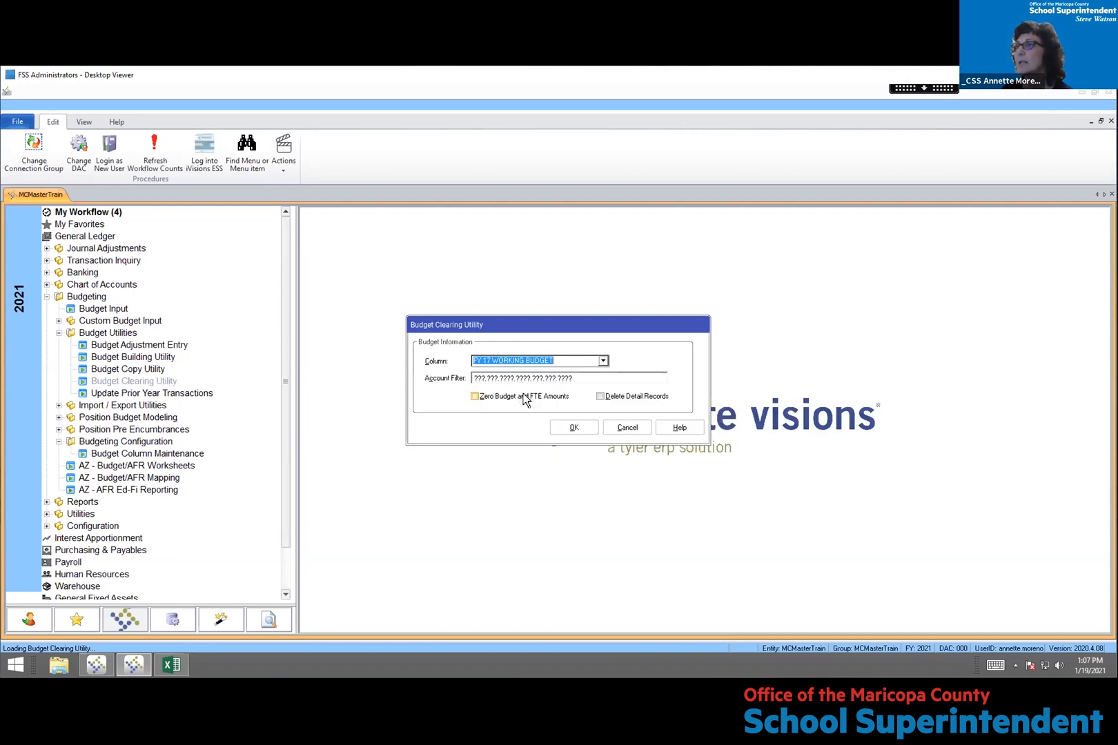
left_click(620, 403)
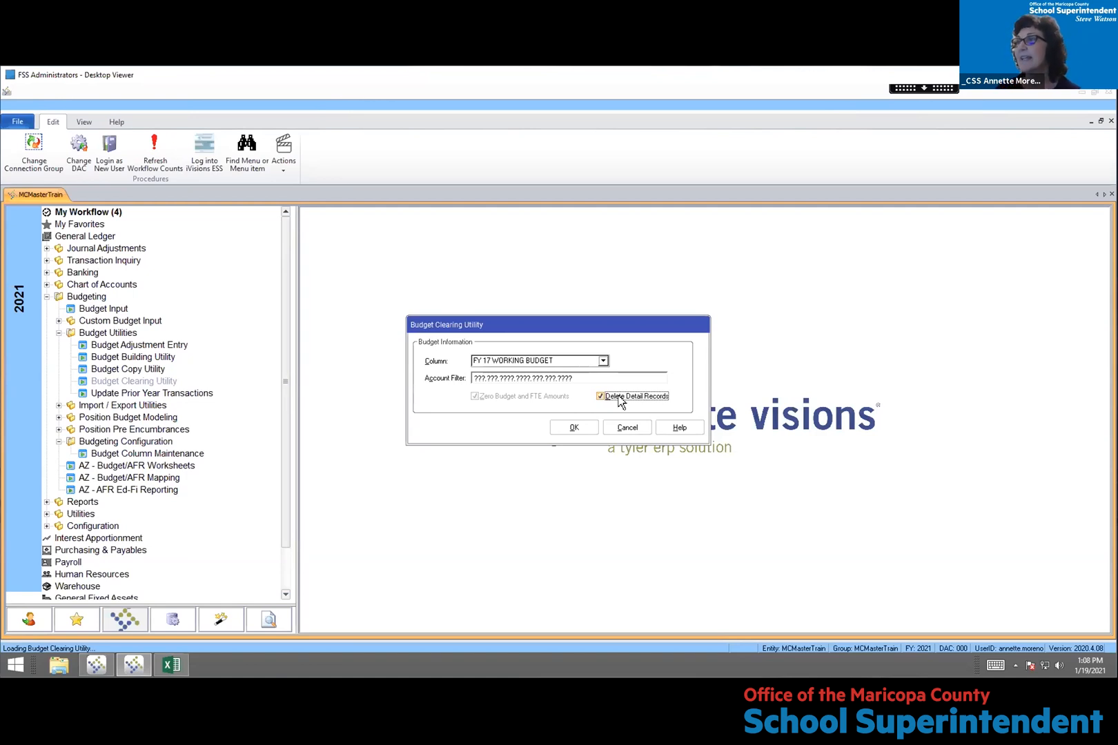
left_click(577, 429)
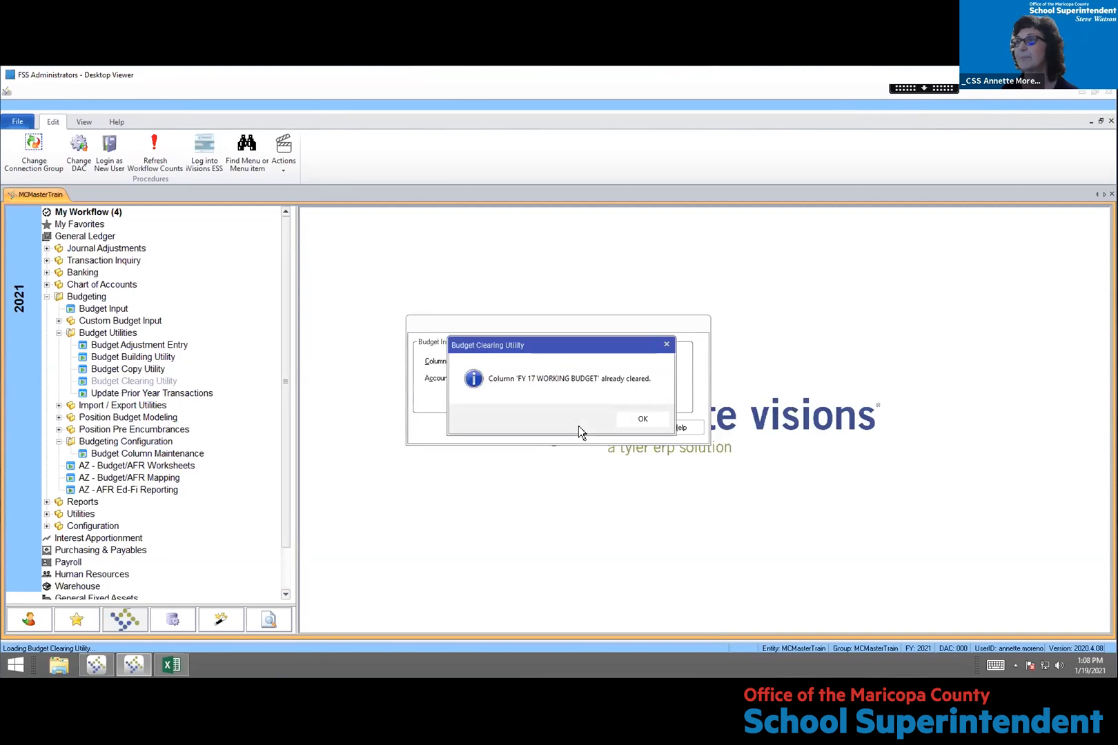
left_click(643, 423)
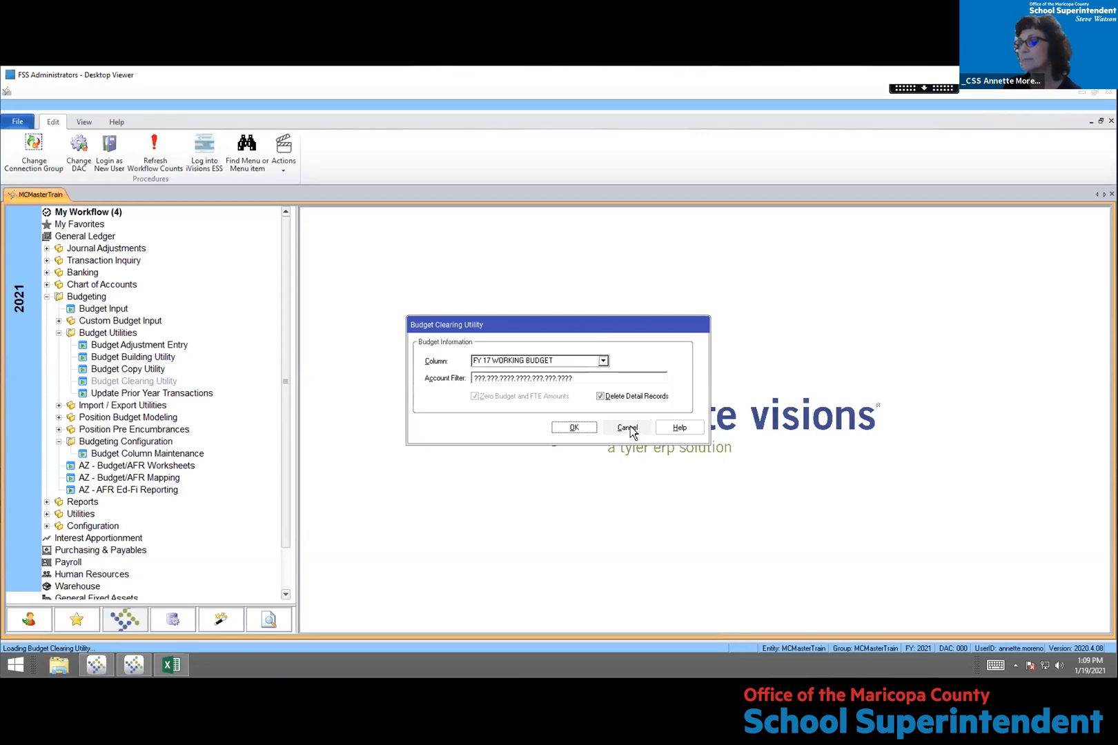
left_click(628, 428)
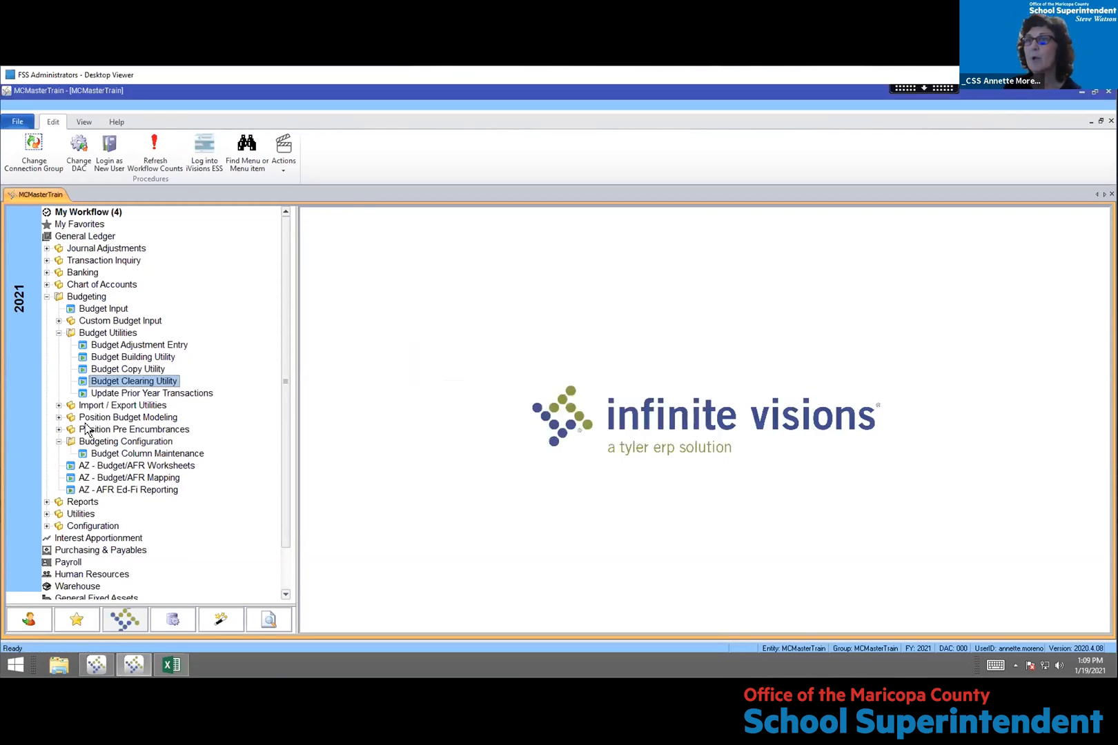
Delete the FY 17 WORKING BUDGET column in Budget Column Maintenance
double_click(109, 458)
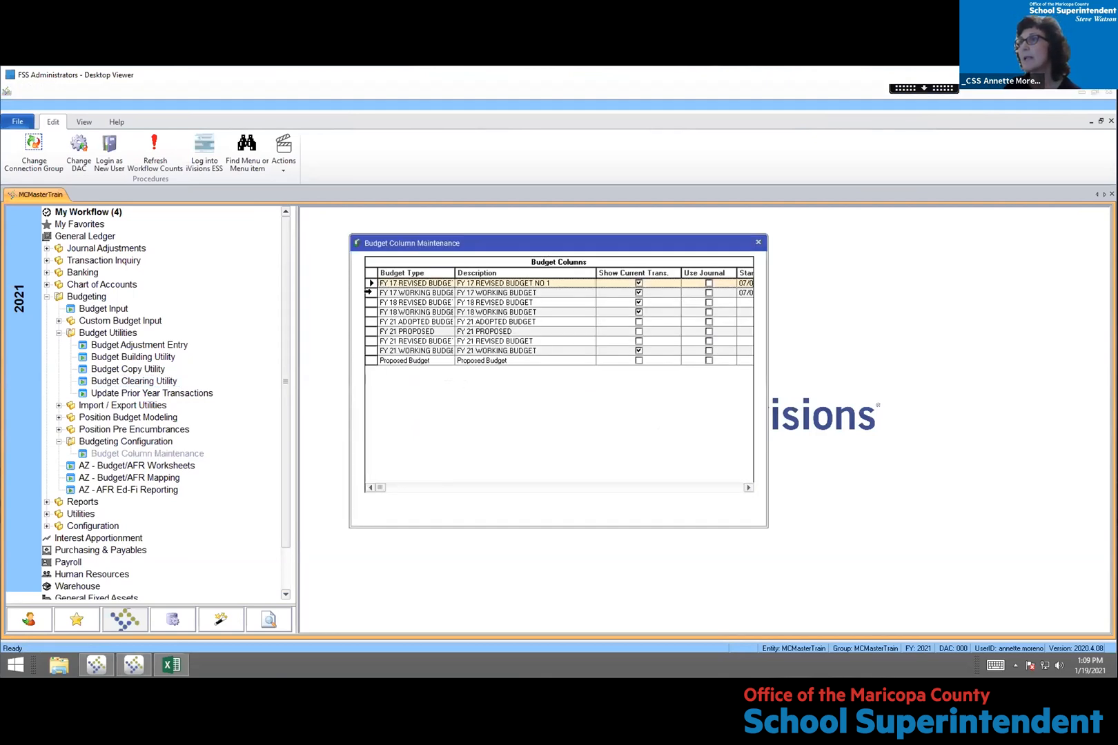
left_click(369, 293)
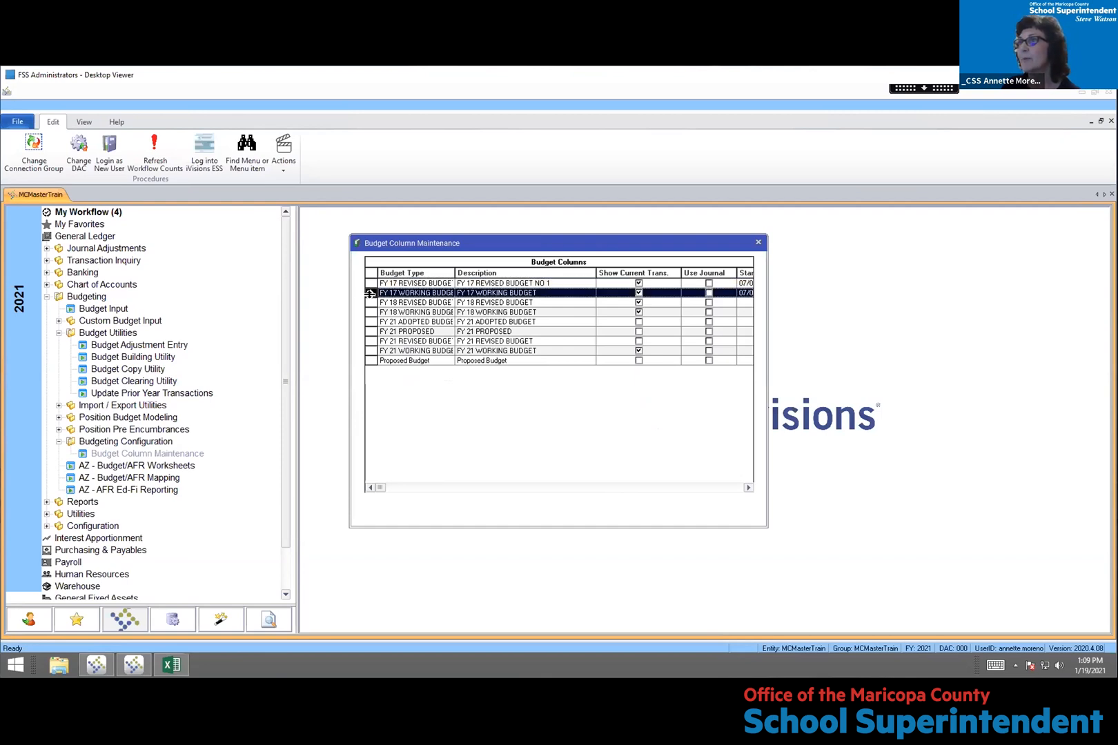
right_click(371, 293)
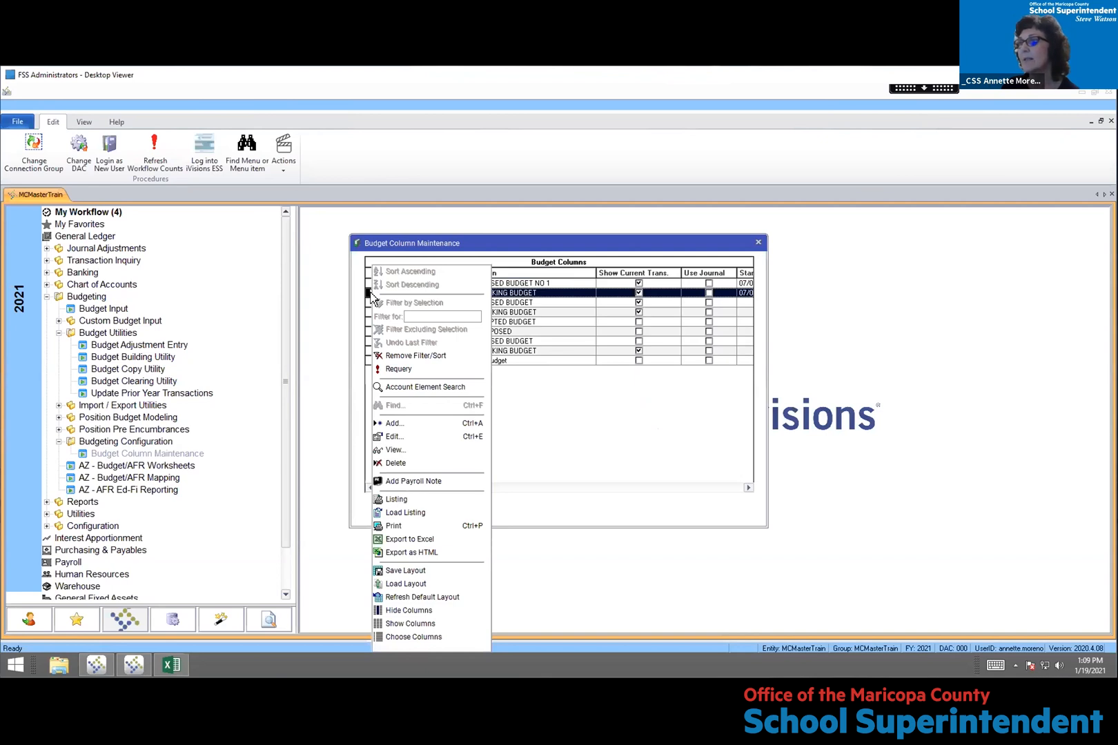
left_click(390, 468)
left_click(585, 420)
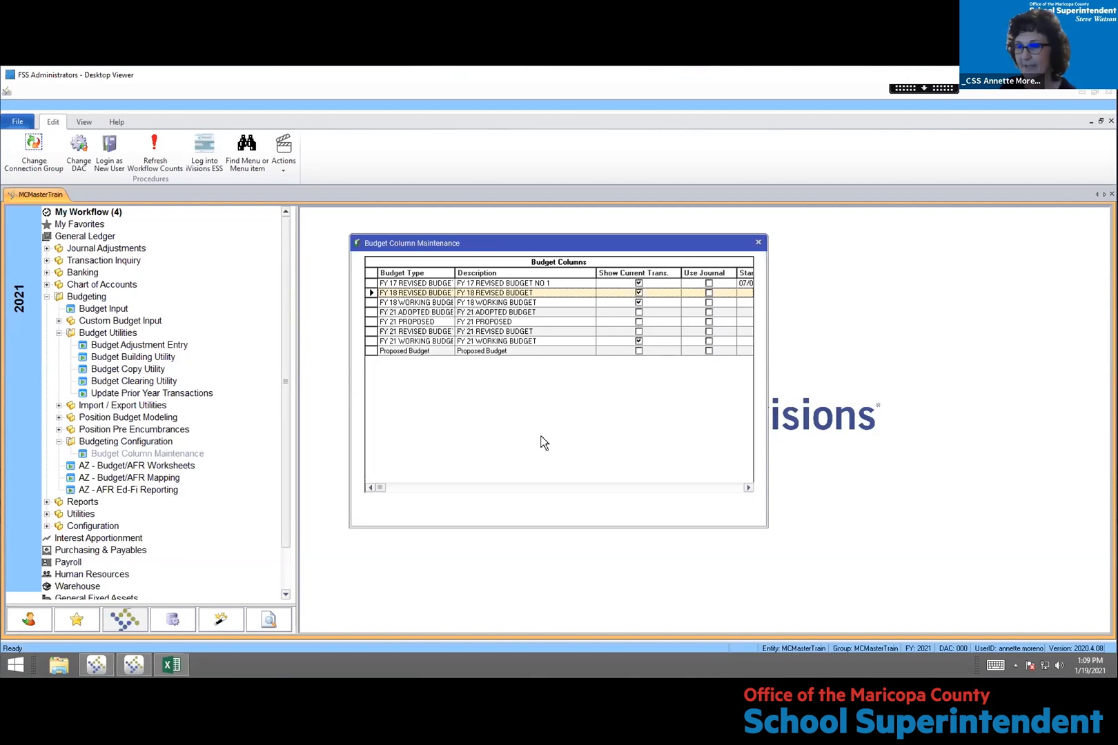
right_click(422, 388)
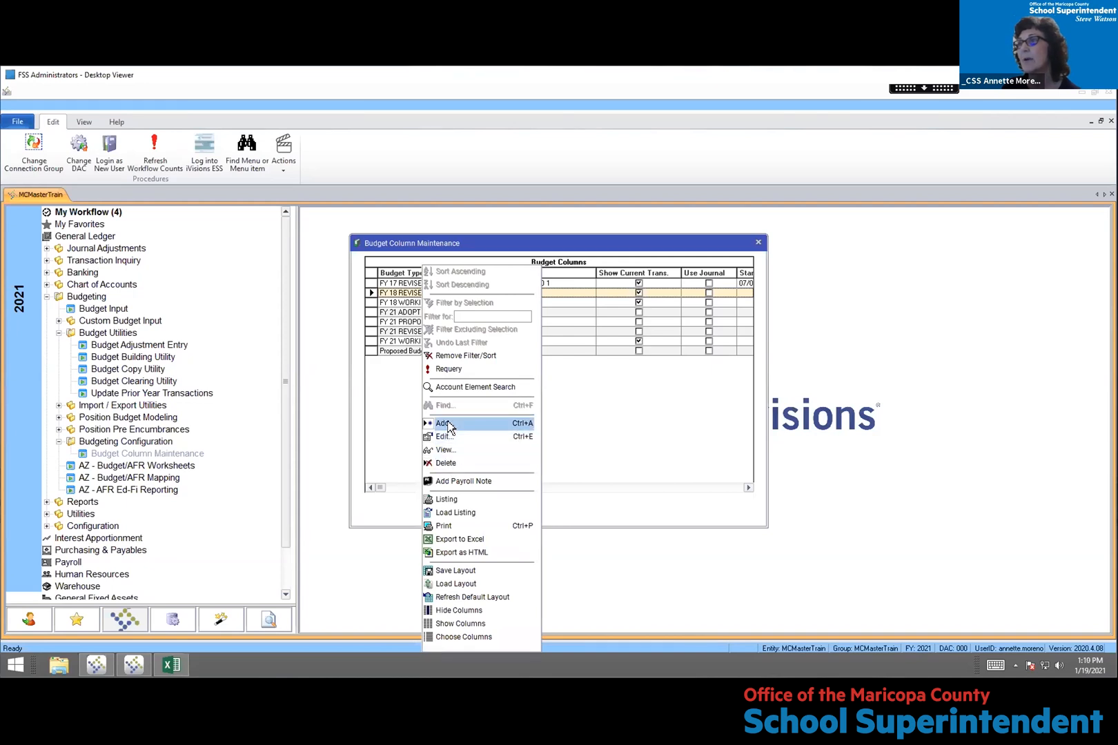
left_click(397, 415)
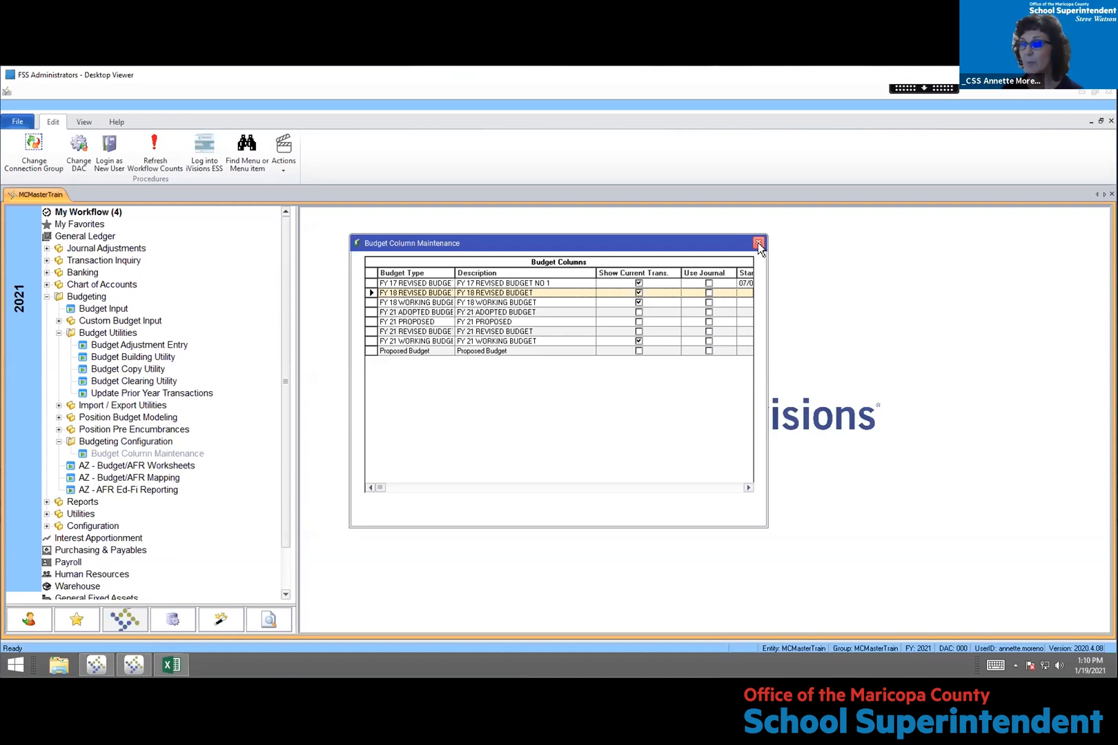
Close the budget column list and open Budget Export from the import/export utilities
left_click(759, 242)
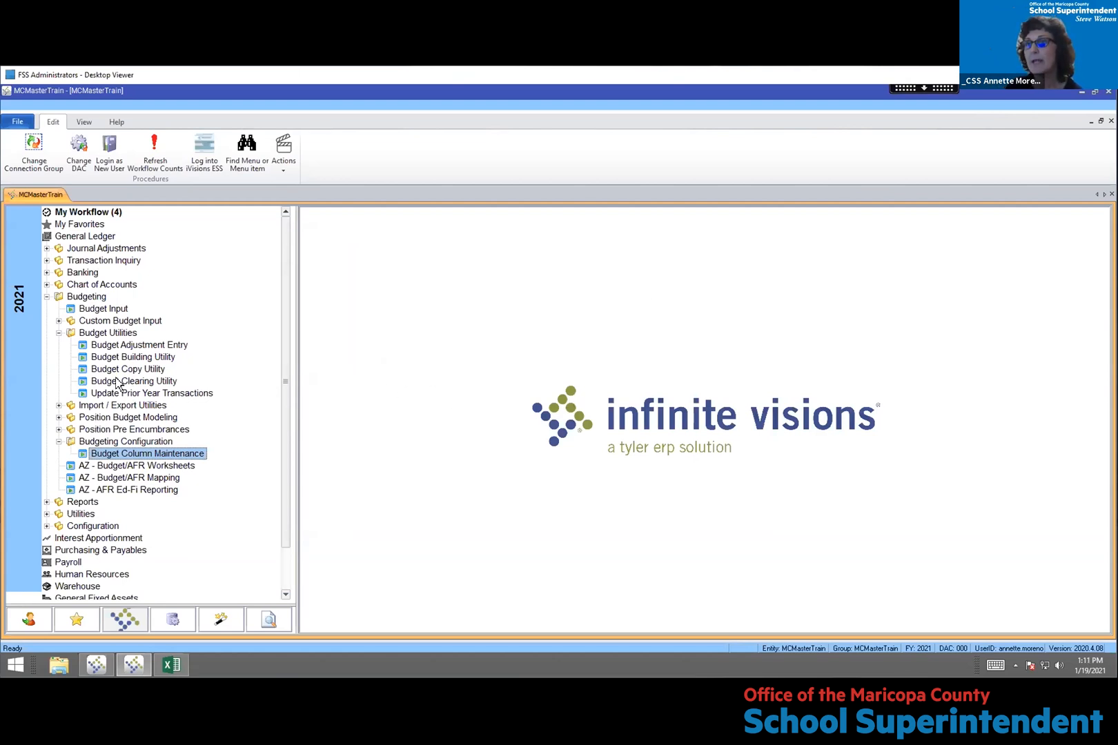
left_click(58, 333)
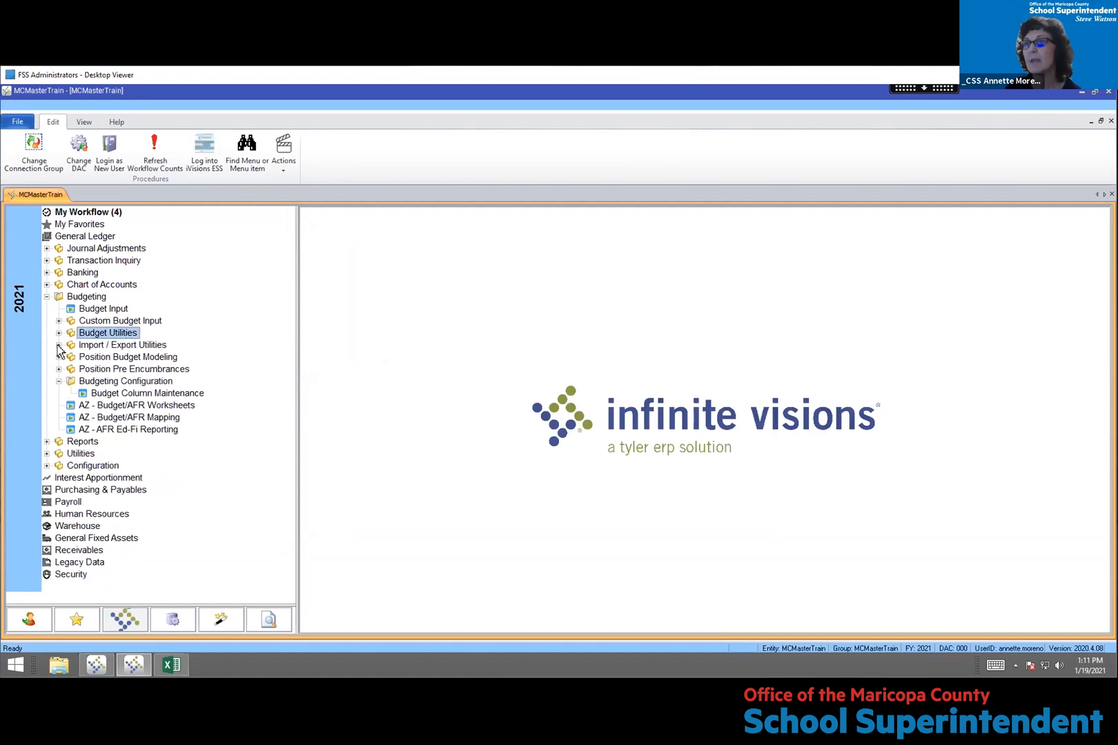
double_click(90, 347)
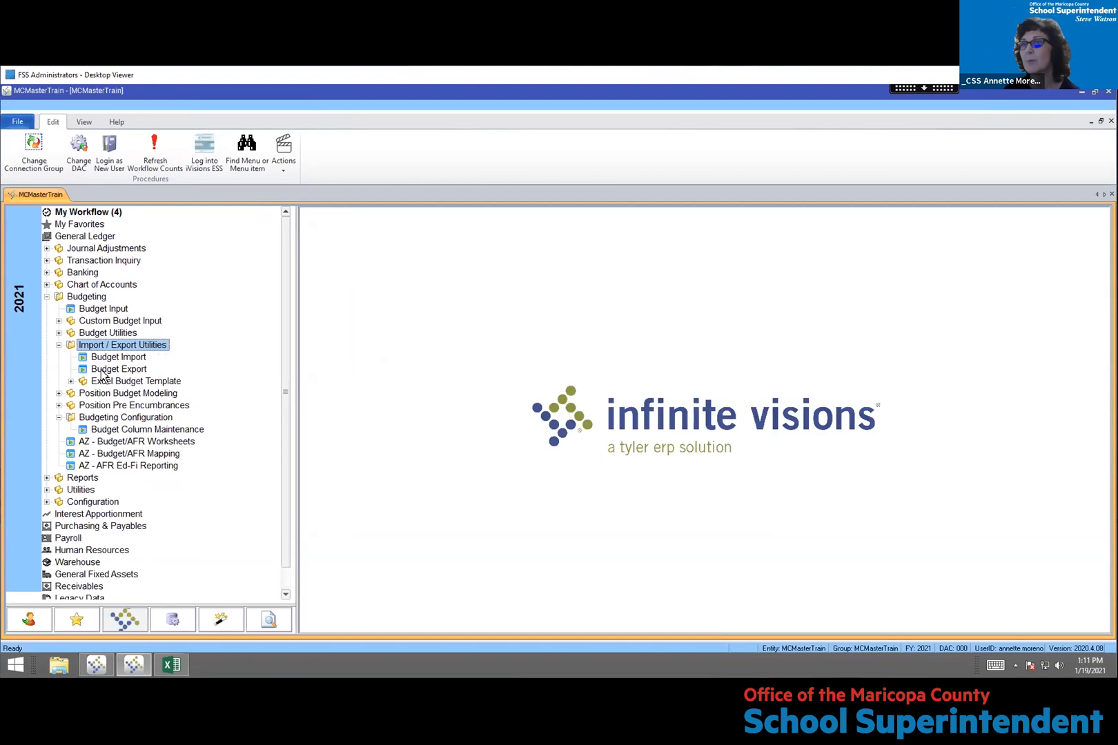
left_click(104, 370)
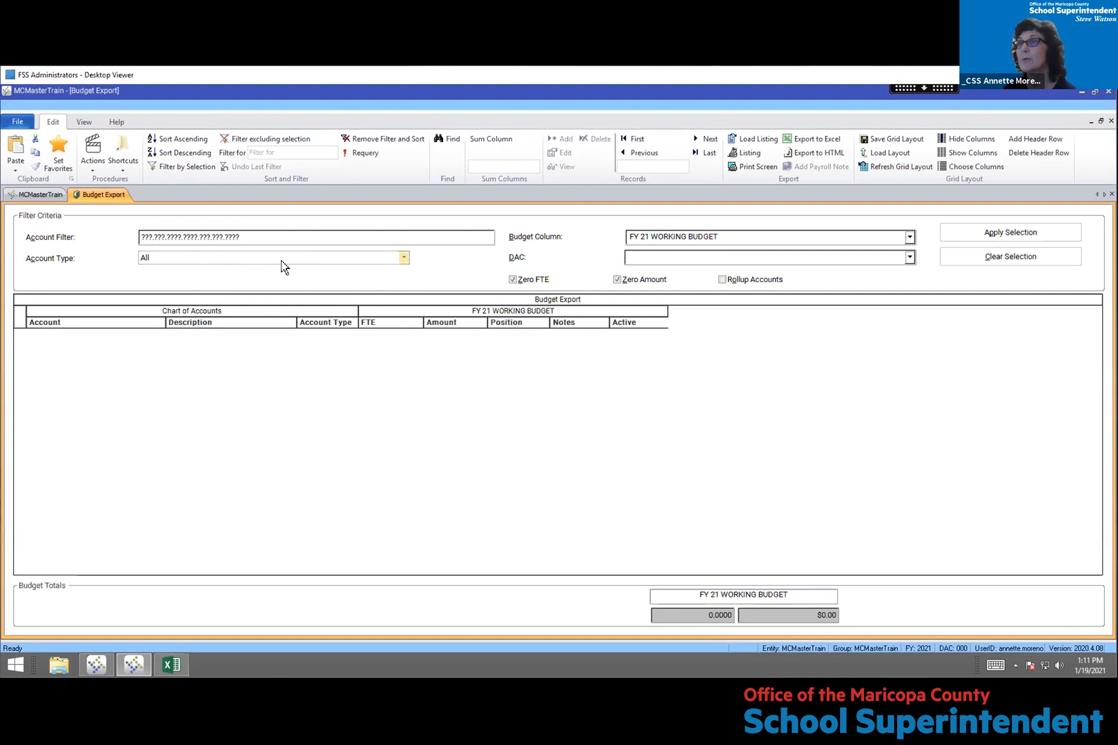
Load the FY 21 WORKING BUDGET export data for all account types with Zero FTE and Zero Amount turned off
left_click(404, 258)
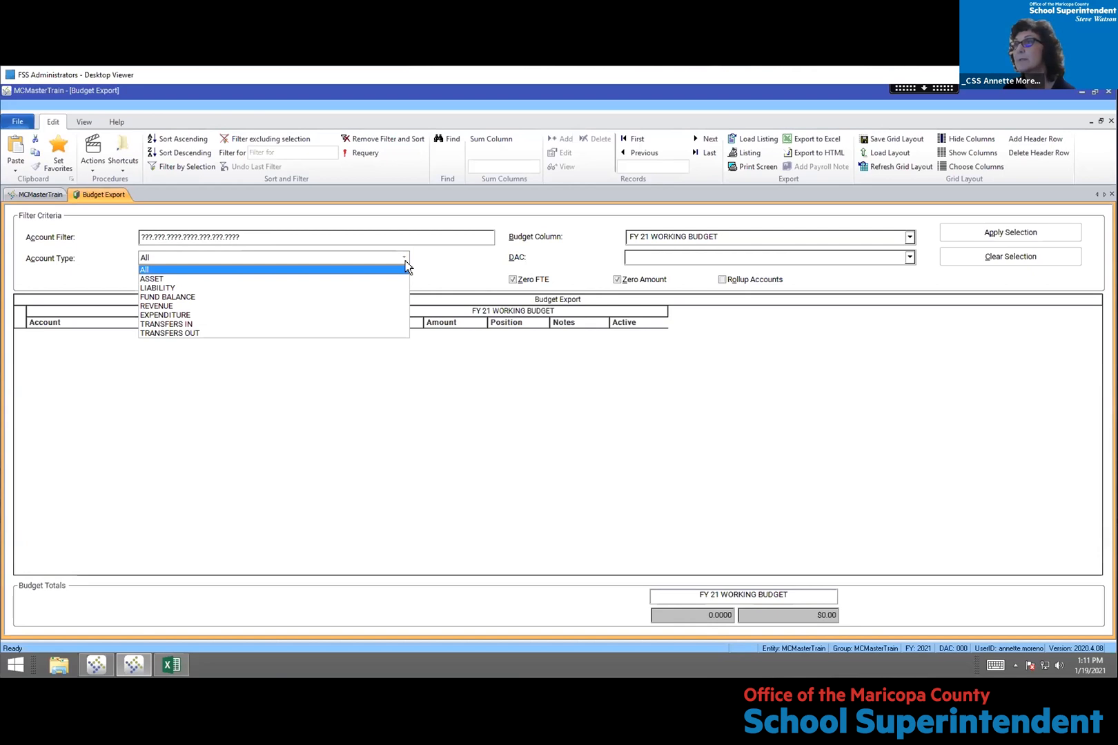
left_click(405, 260)
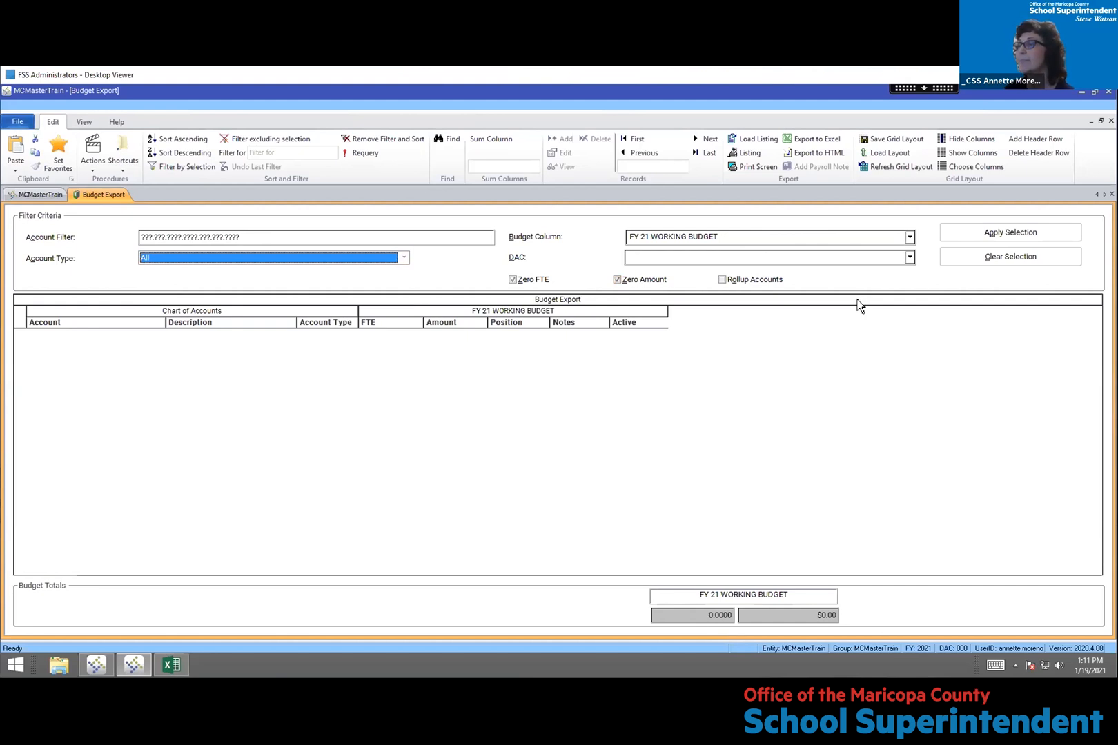
left_click(527, 281)
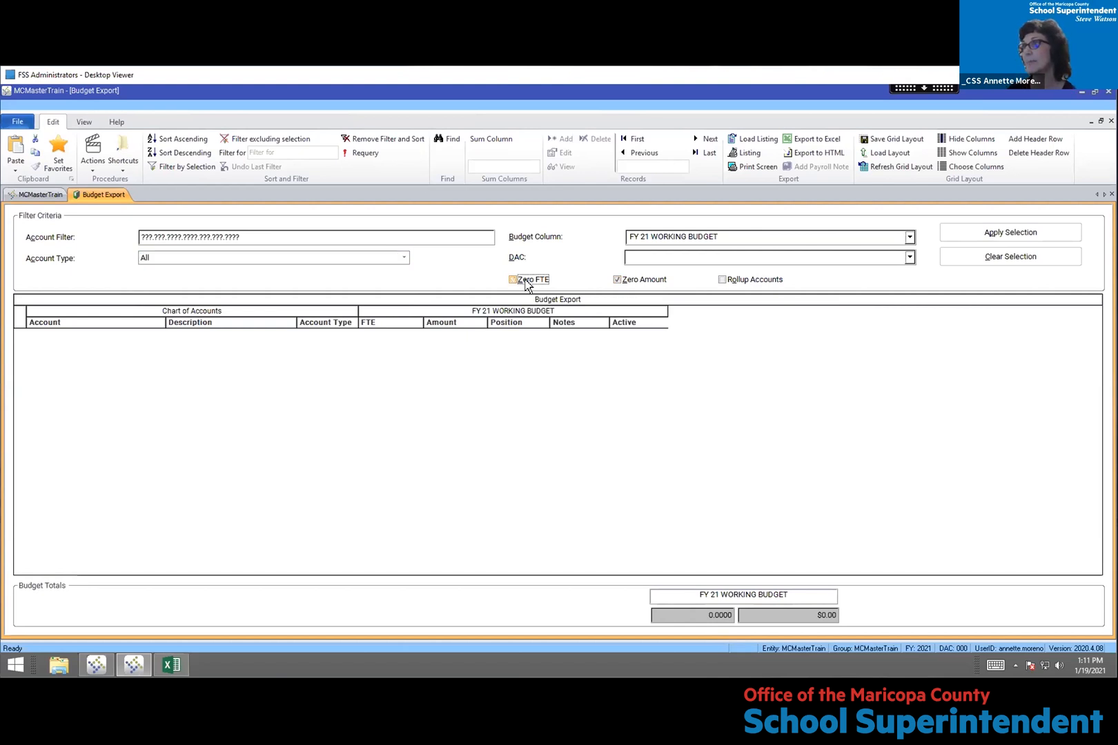
left_click(633, 284)
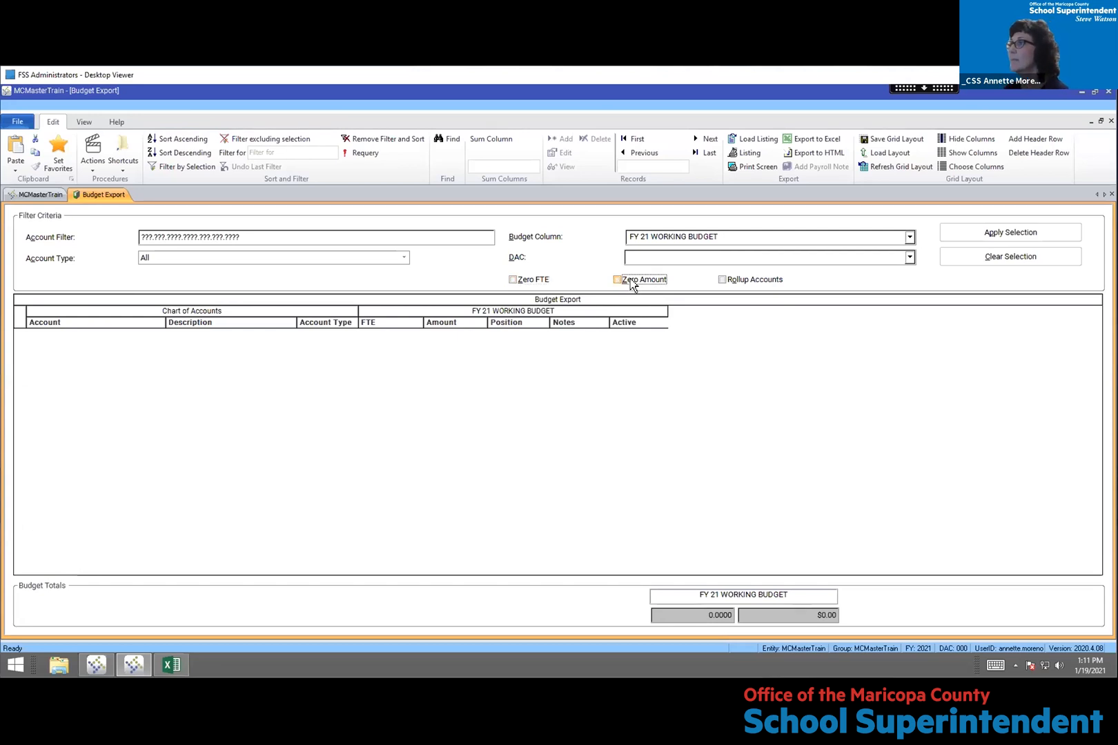
left_click(959, 235)
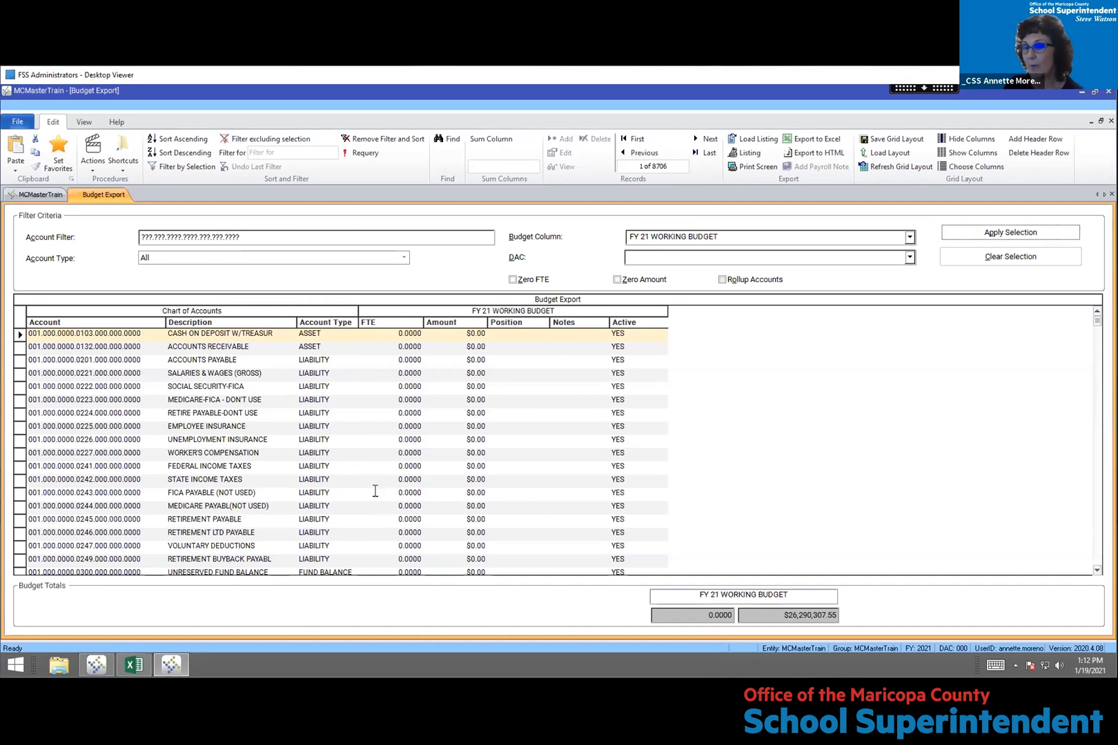
Export the loaded budget accounts to Excel and close the exported workbook without saving
left_click(95, 147)
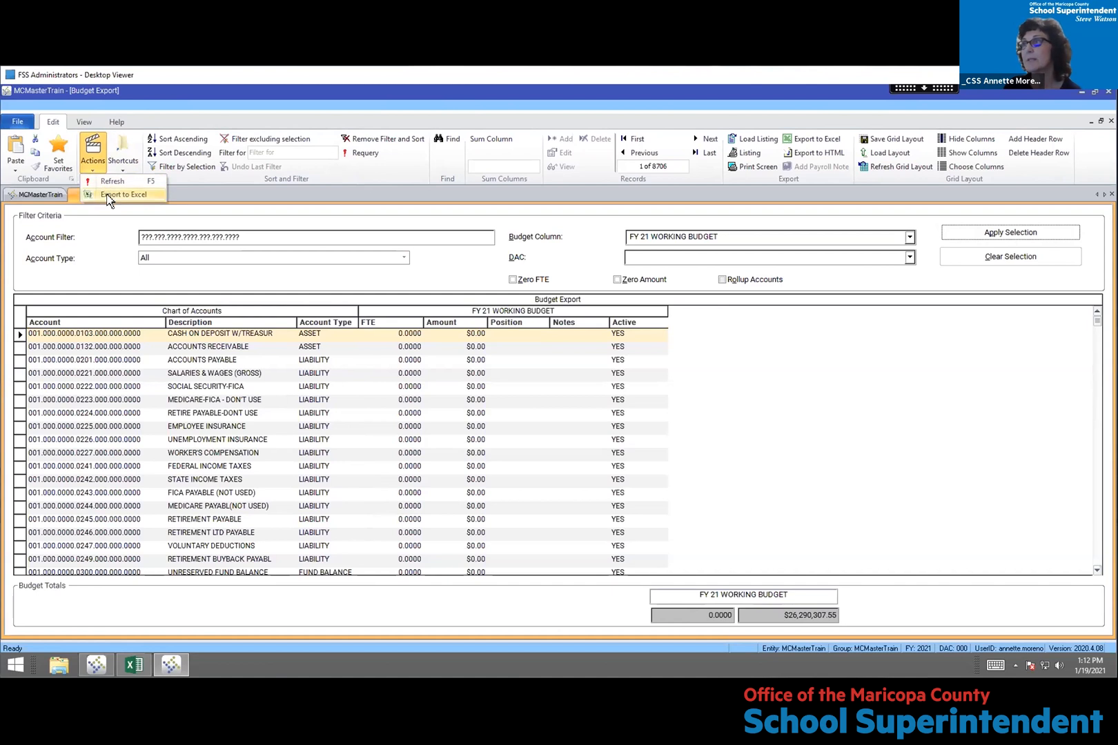
left_click(109, 196)
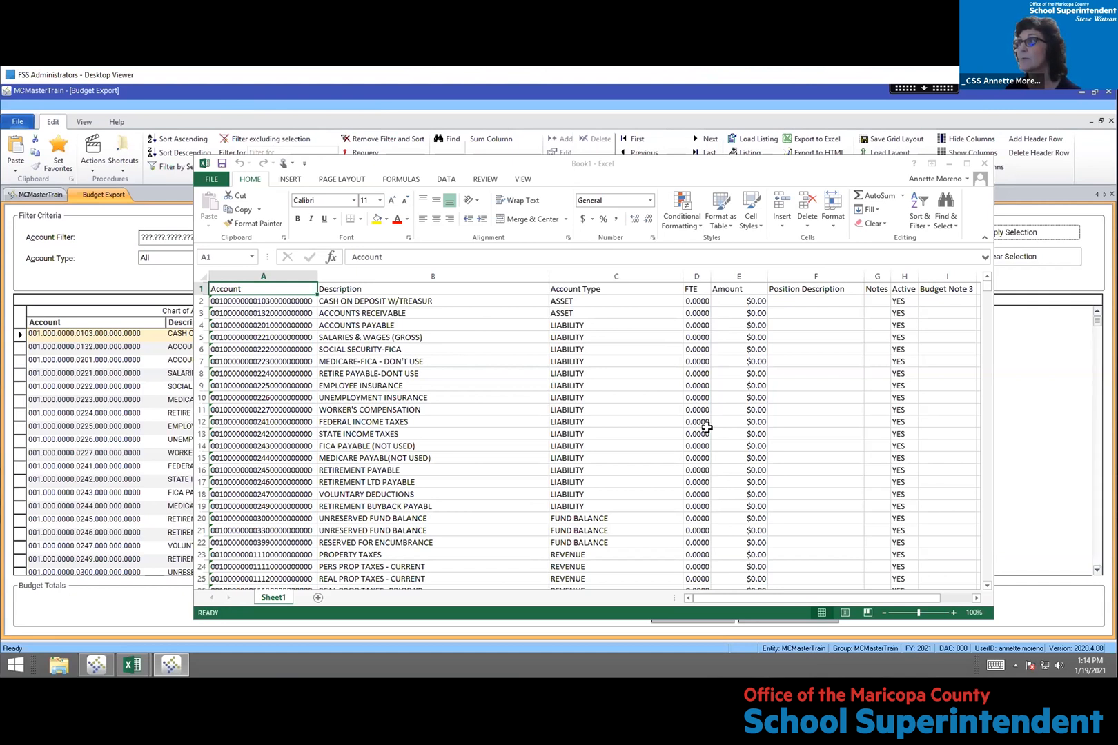
left_click(984, 164)
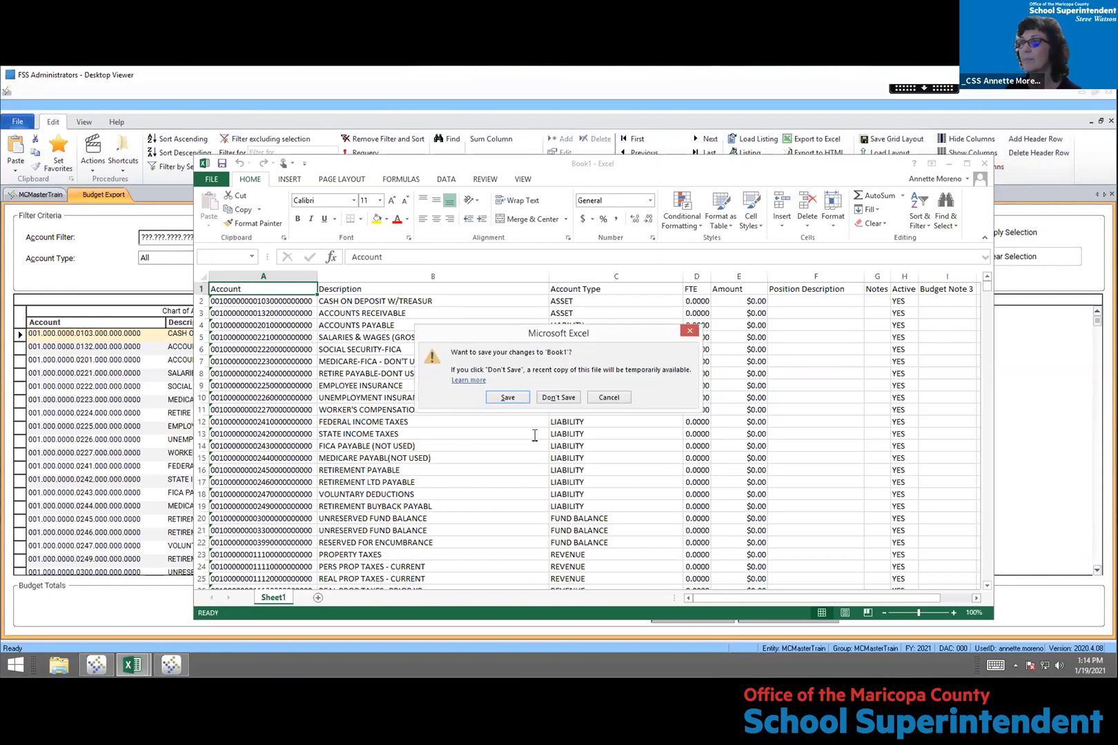
key("n")
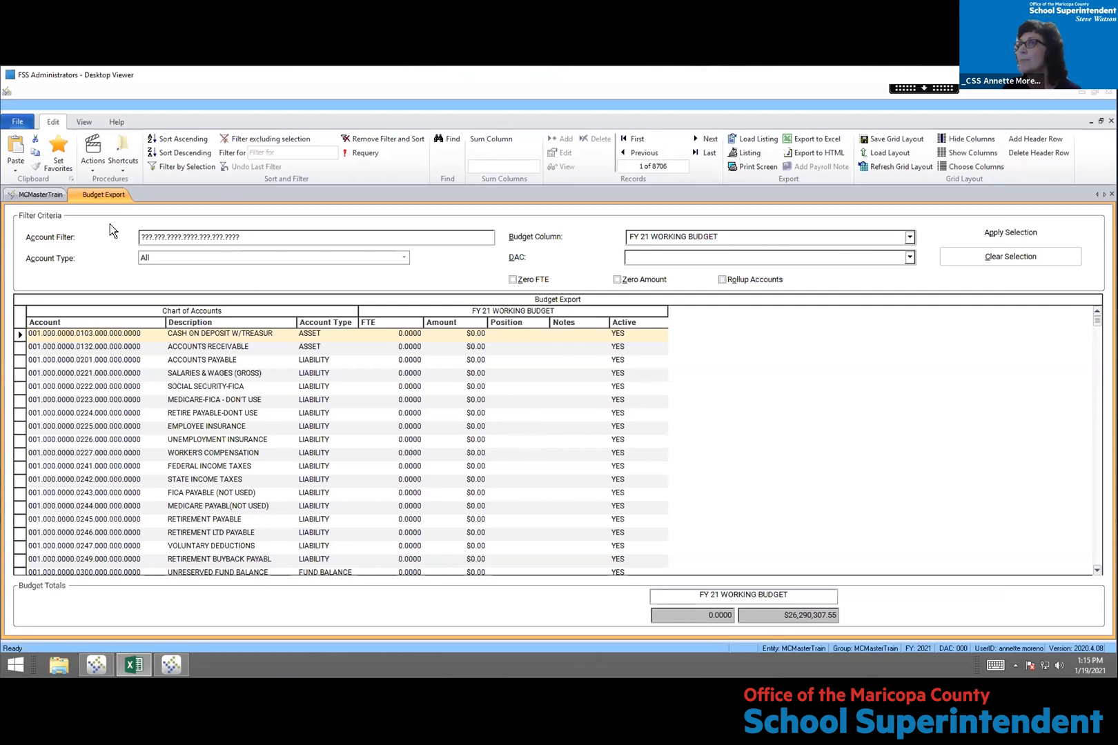
Open Budget Import and place the EASE FY21 Working Budget workbook below the import criteria to compare its columns
left_click(42, 197)
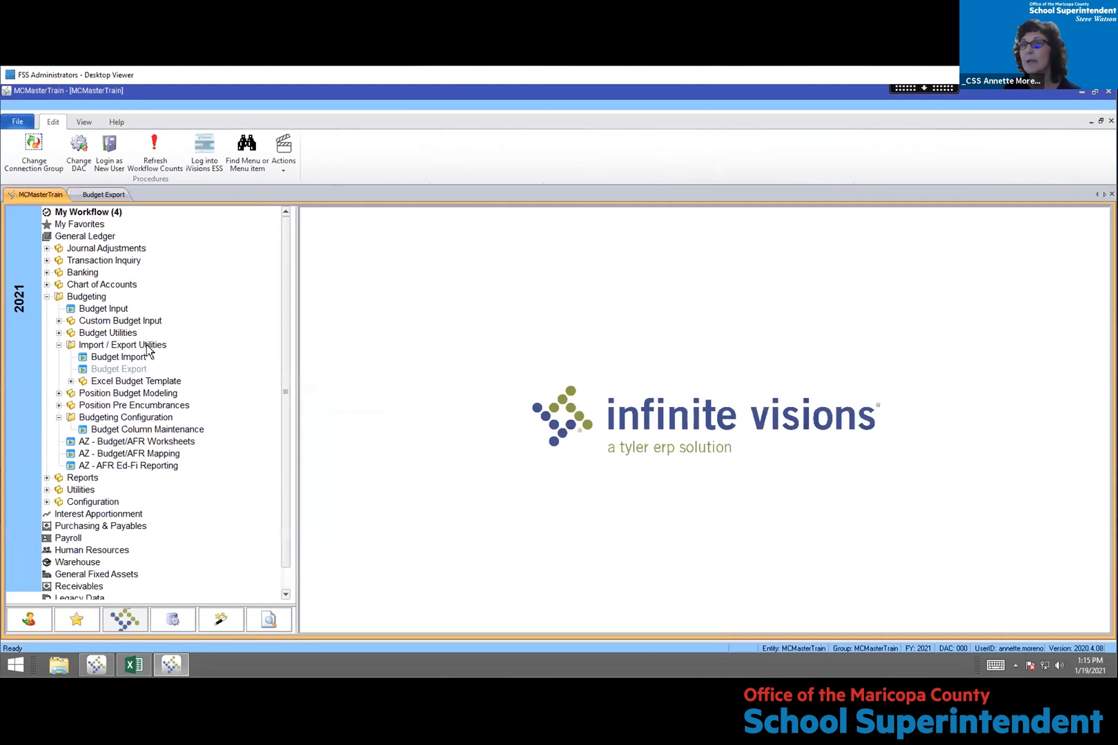
double_click(111, 358)
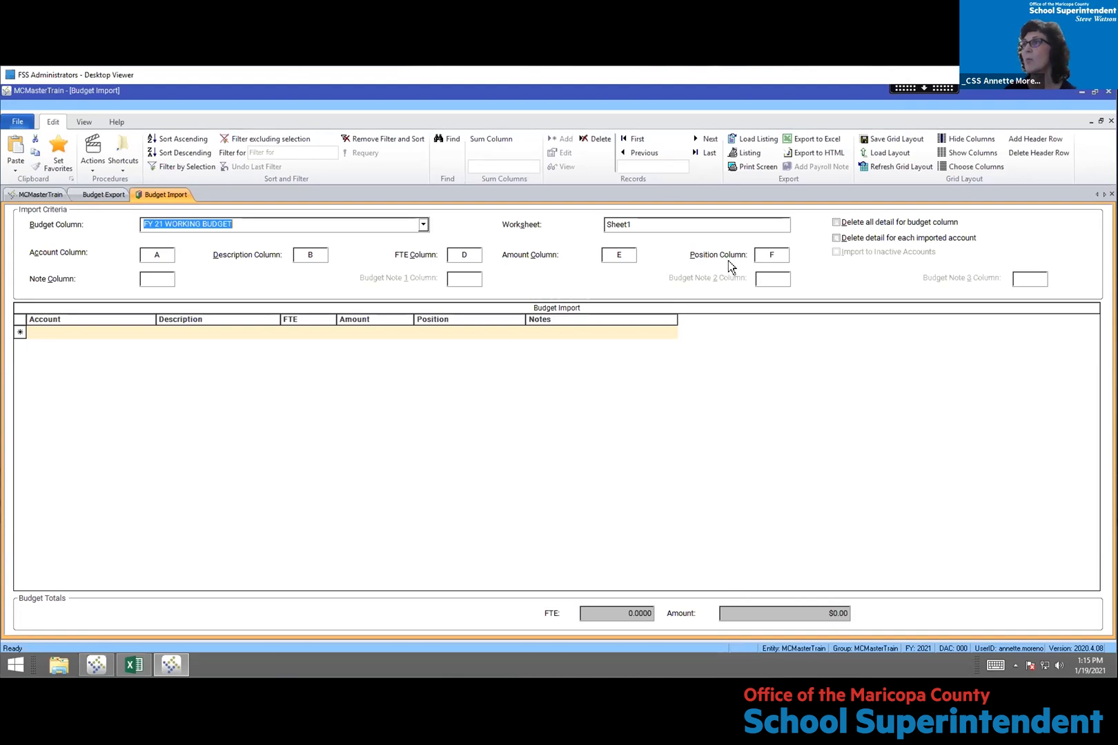
left_click(135, 666)
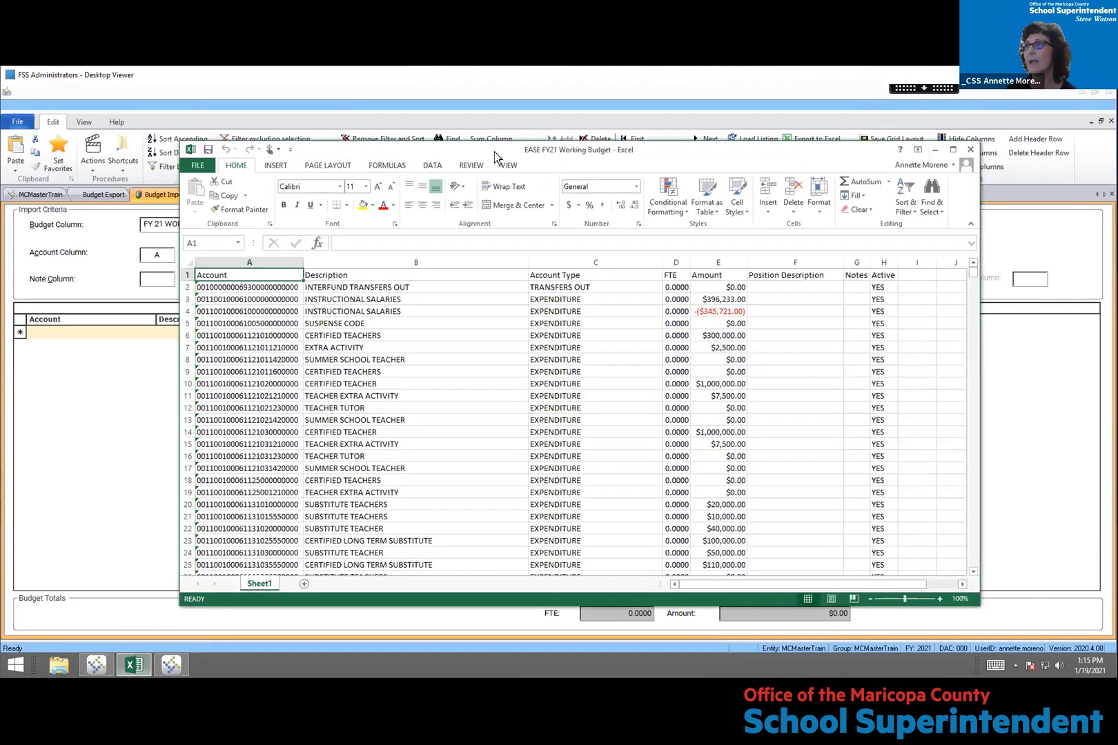
left_click_drag(494, 155, 423, 312)
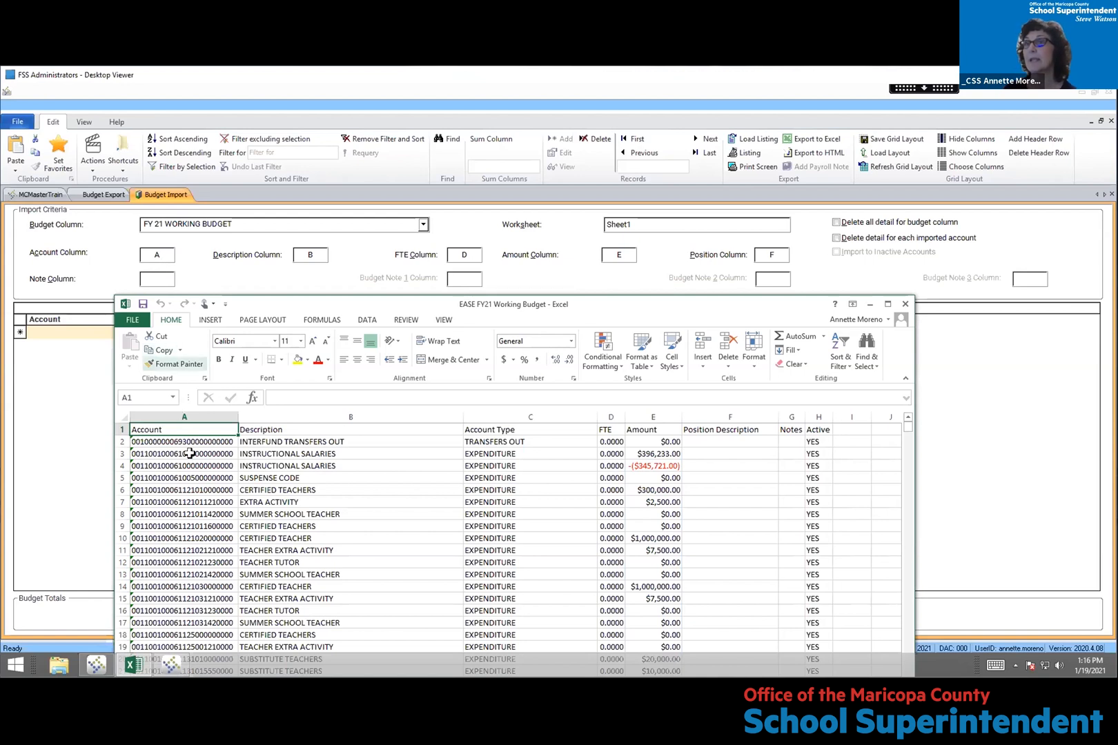
left_click(187, 431)
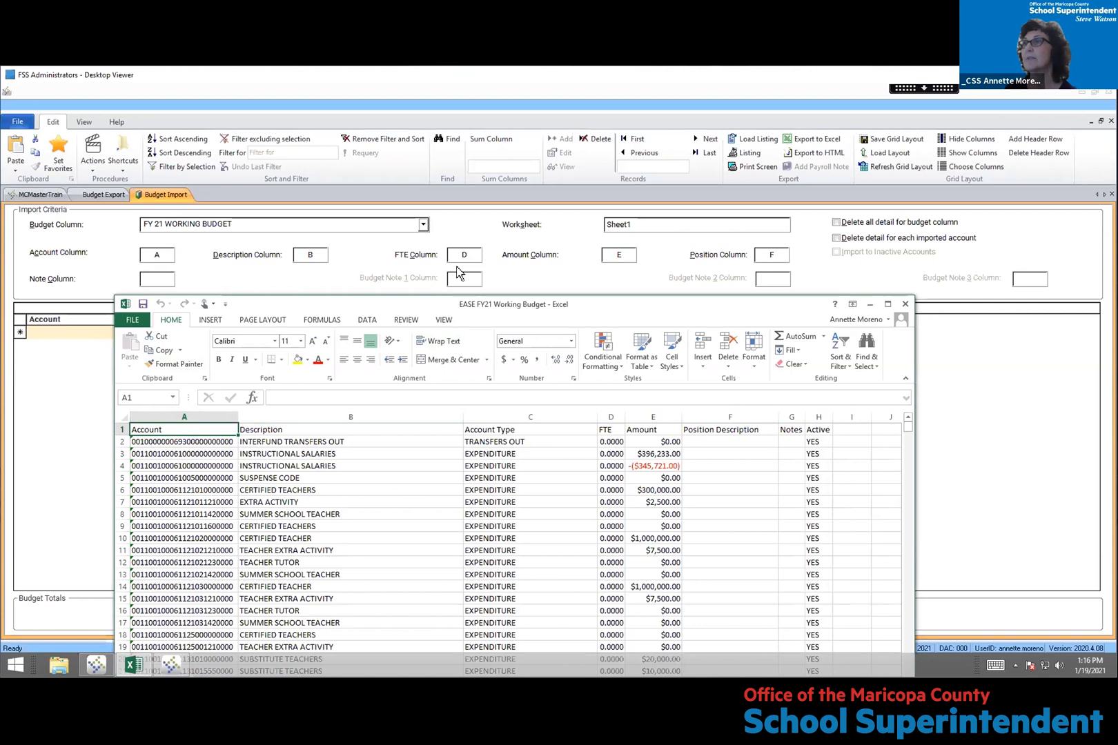
Check the workbook's FTE, Amount and Position Description columns against the import criteria's column letters, and minimize the workbook
left_click(614, 415)
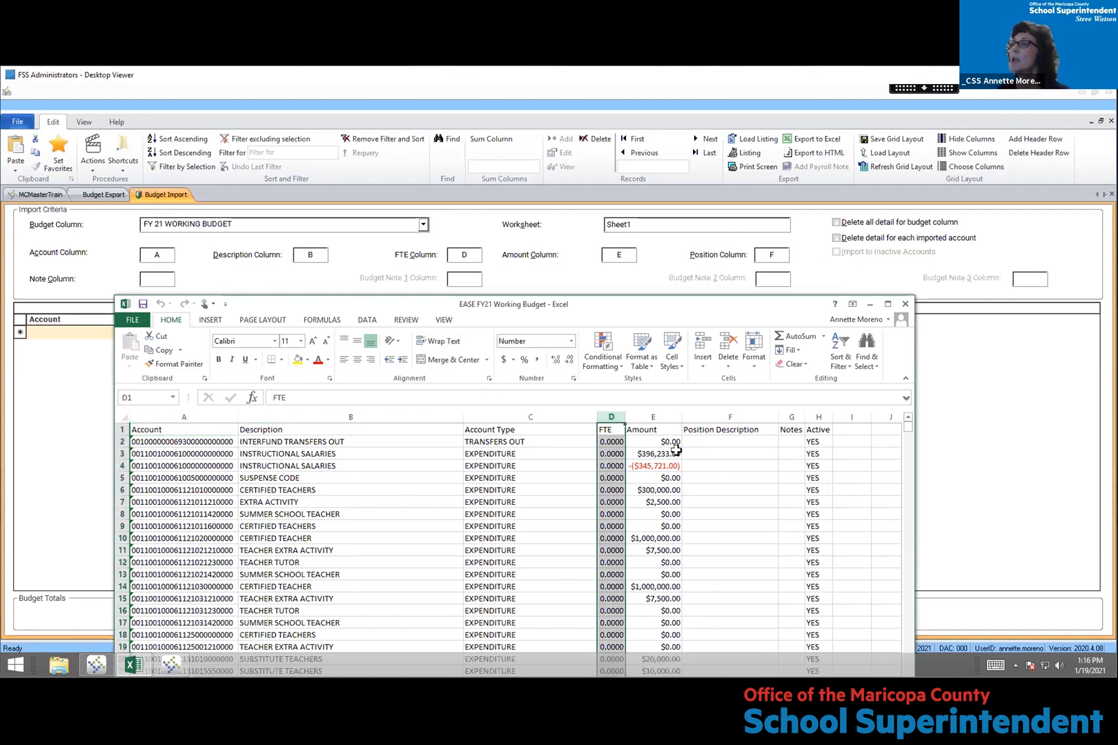
left_click(664, 418)
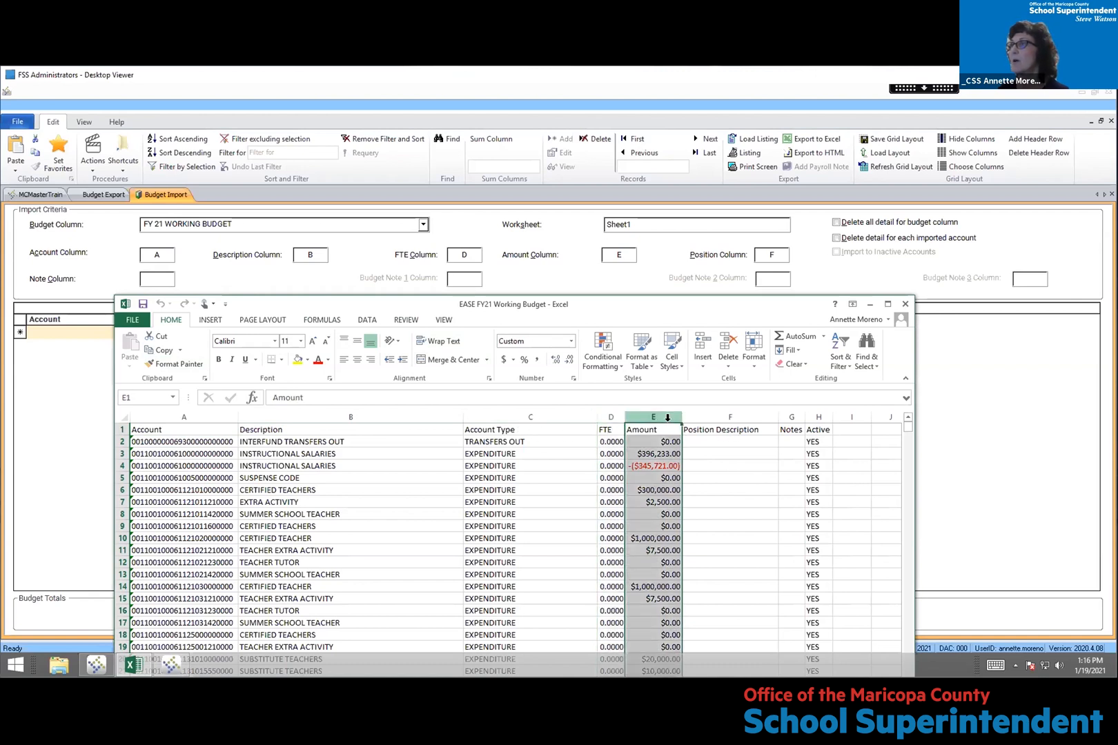
left_click(727, 416)
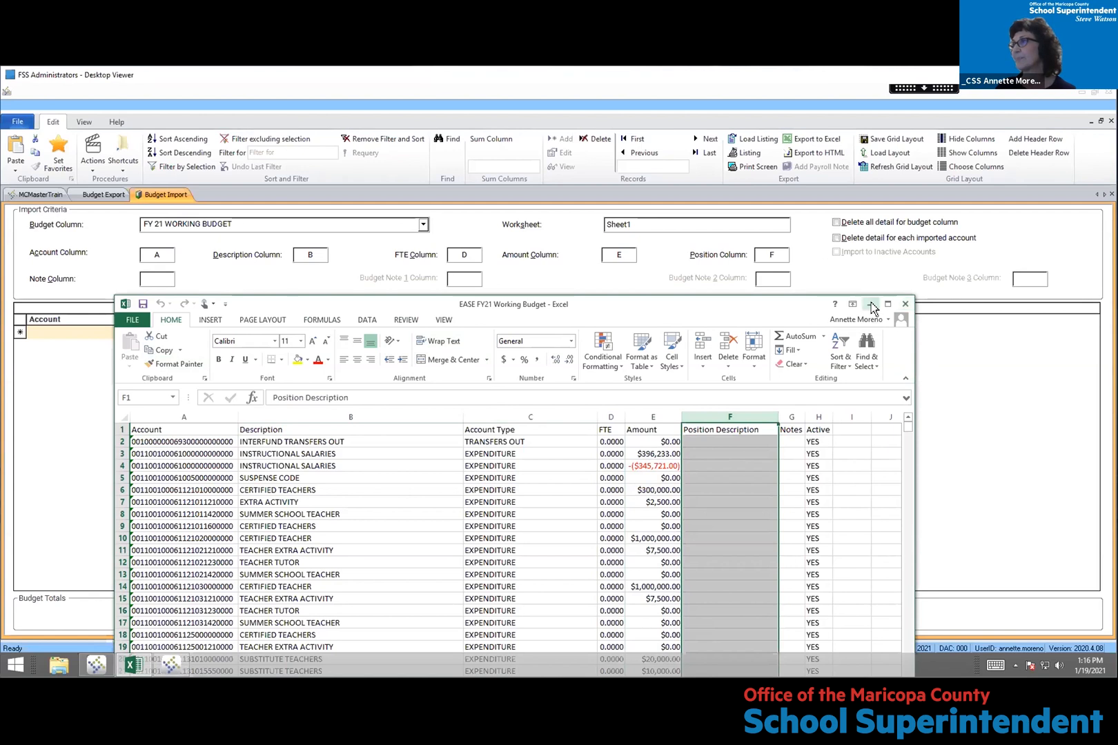
left_click(905, 303)
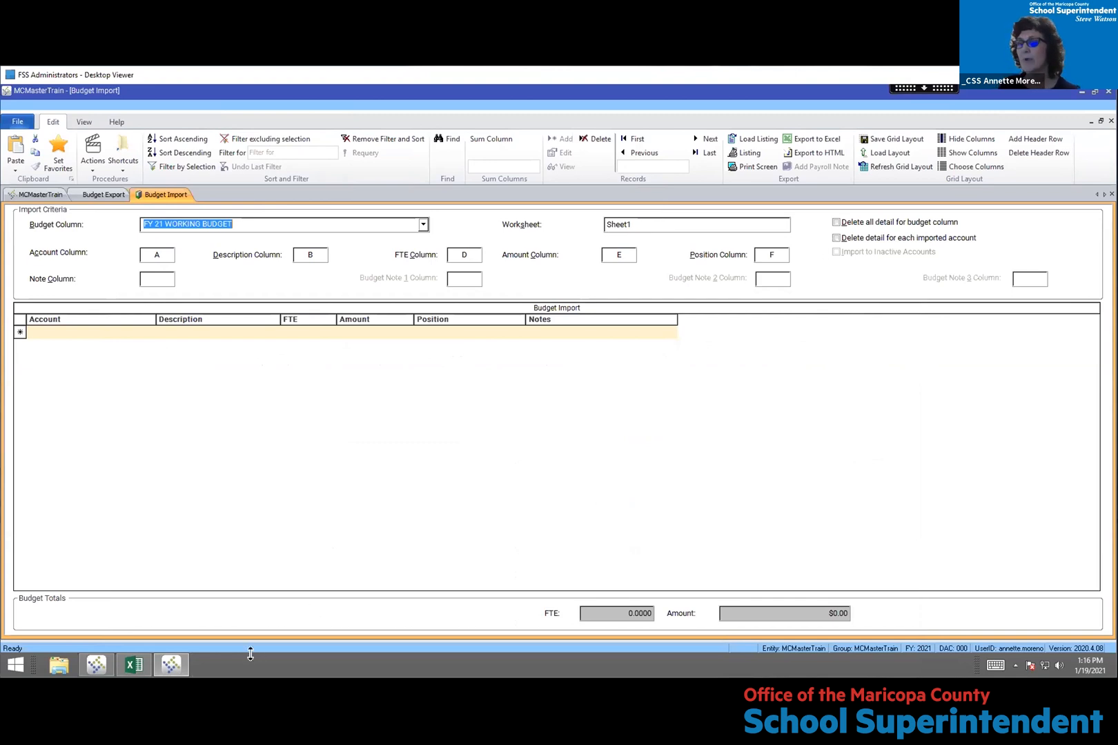
left_click(134, 665)
left_click_drag(348, 307, 363, 181)
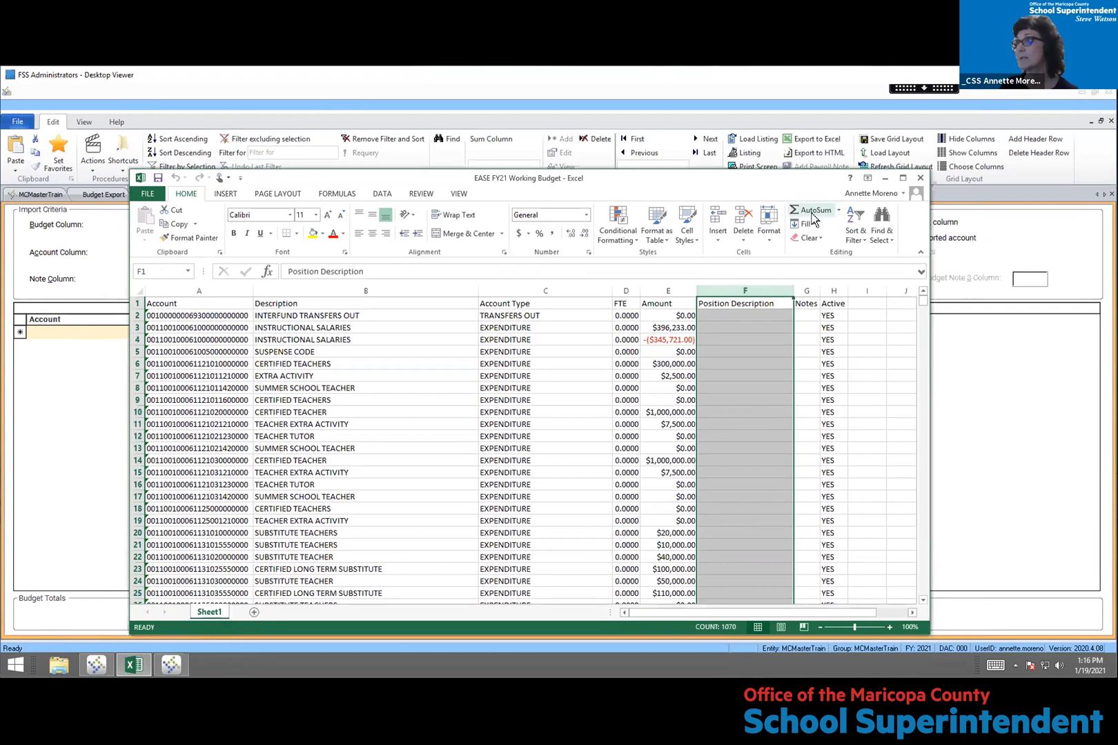
left_click(885, 178)
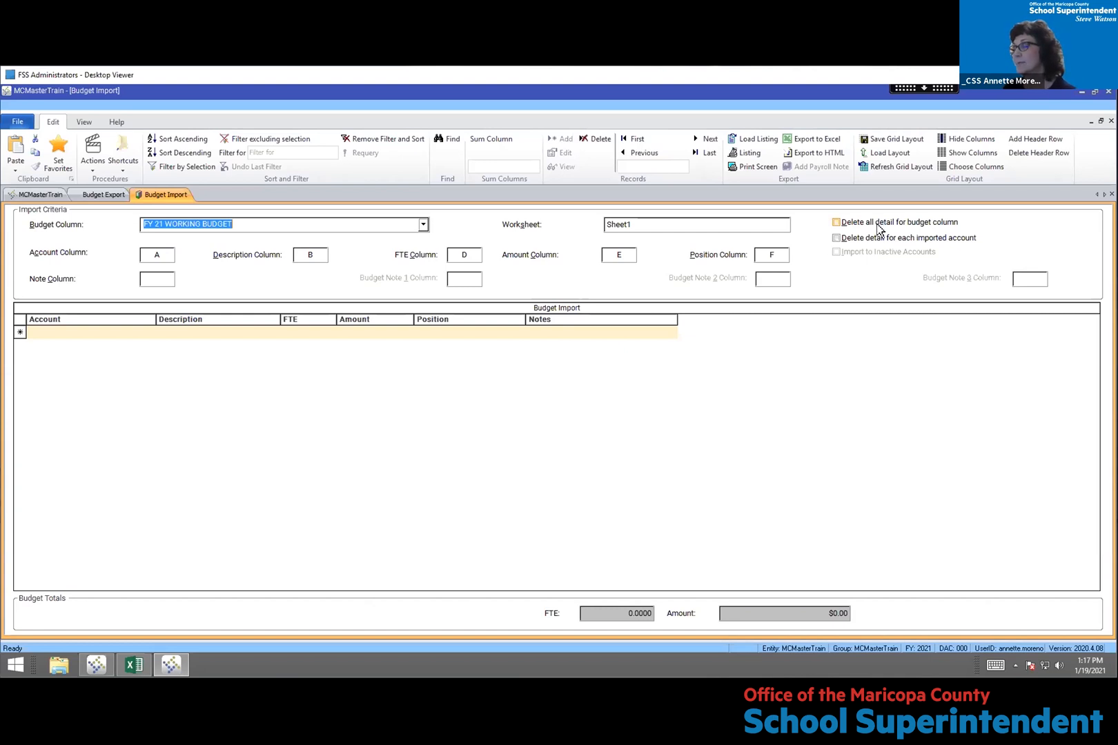
Turn on Delete all detail for budget column and Delete detail for each imported account, and turn both off again
left_click(837, 223)
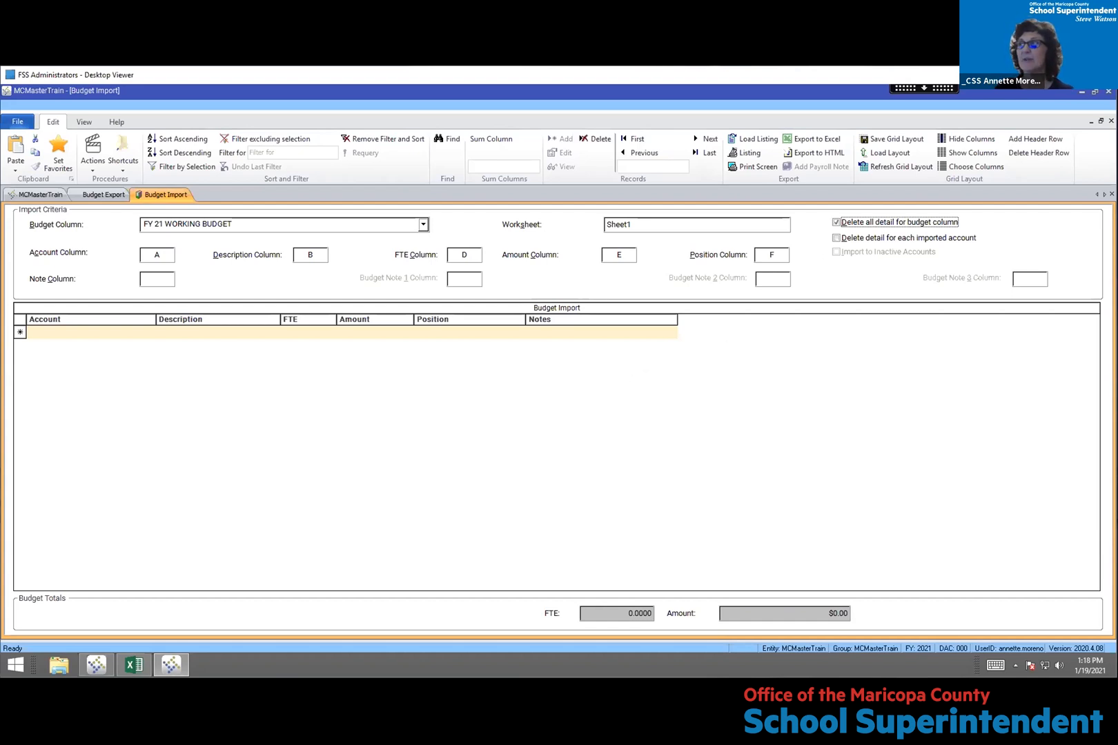
left_click(853, 244)
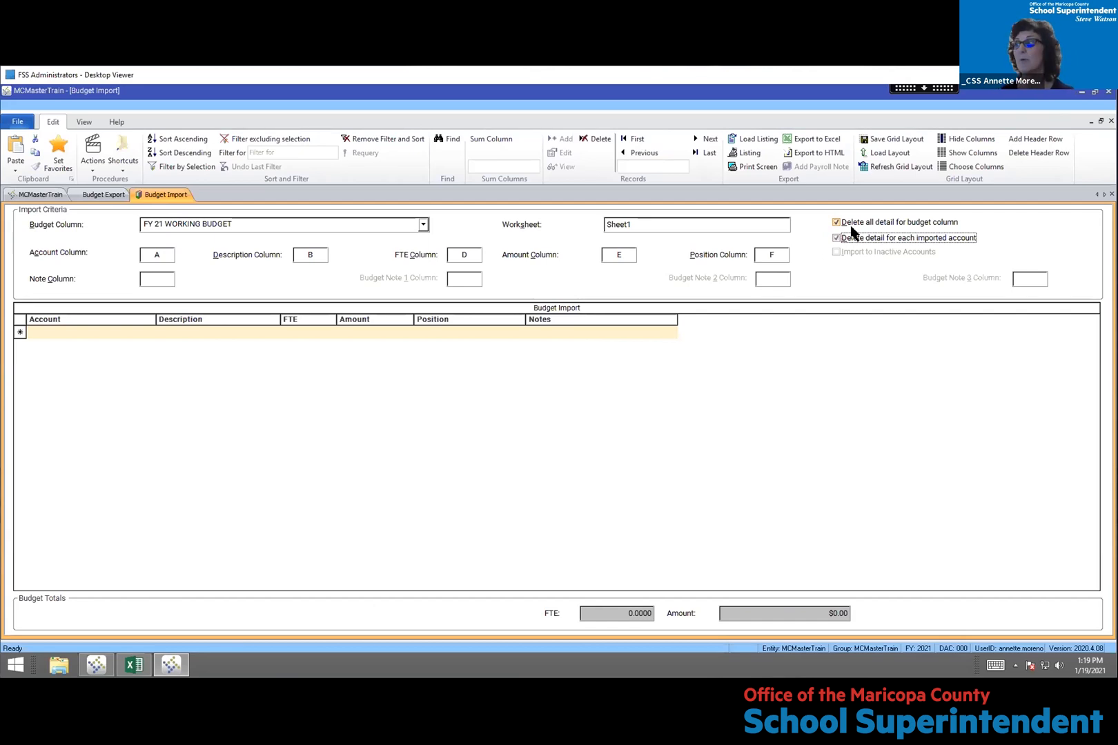
left_click(850, 239)
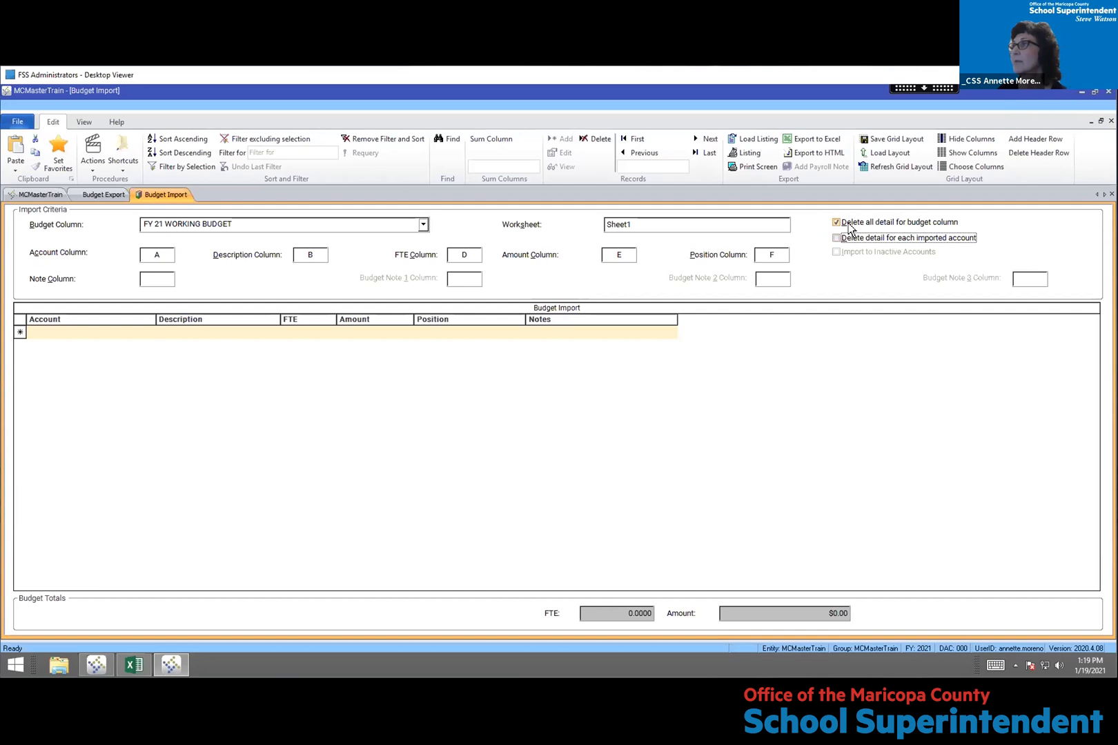
left_click(843, 227)
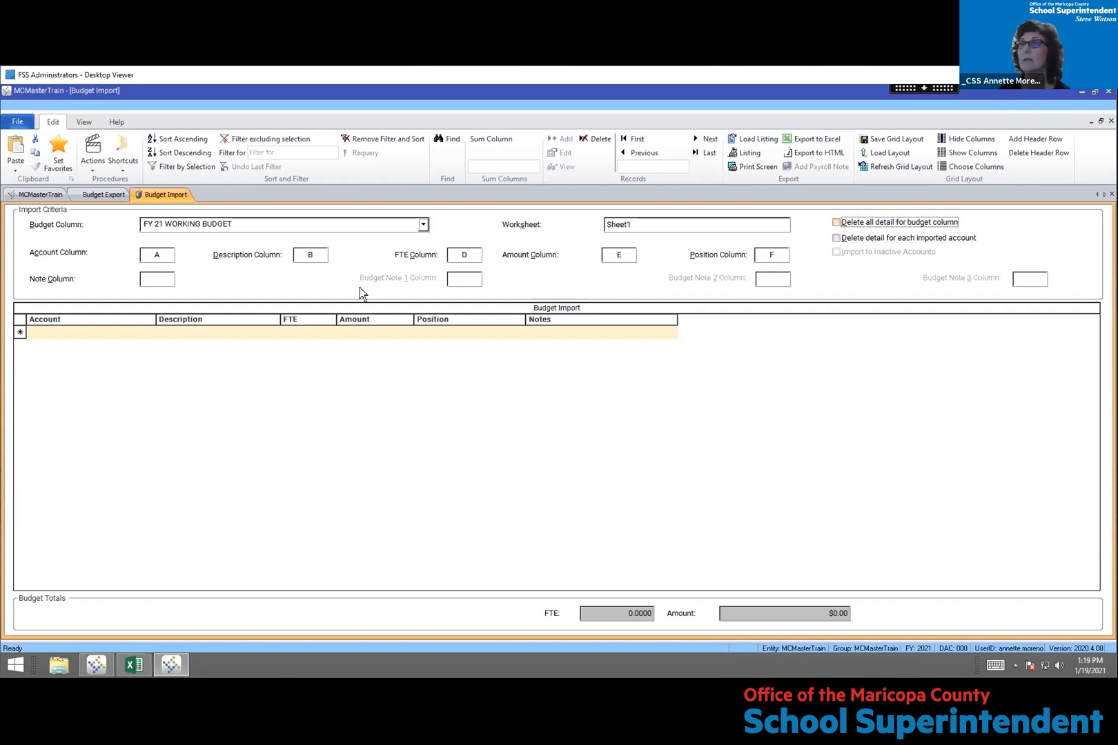
Import the EASE FY21 Working Budget Excel file from the District Reconciliation folder into the FY 21 WORKING BUDGET import
left_click(95, 150)
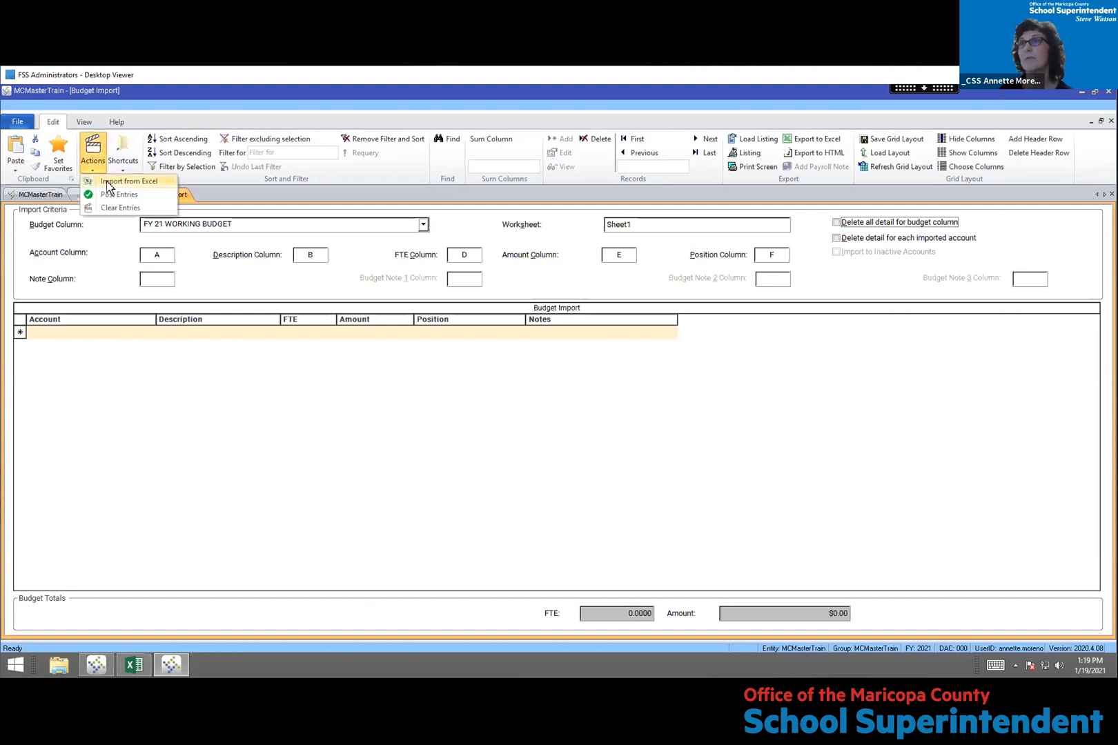
left_click(124, 182)
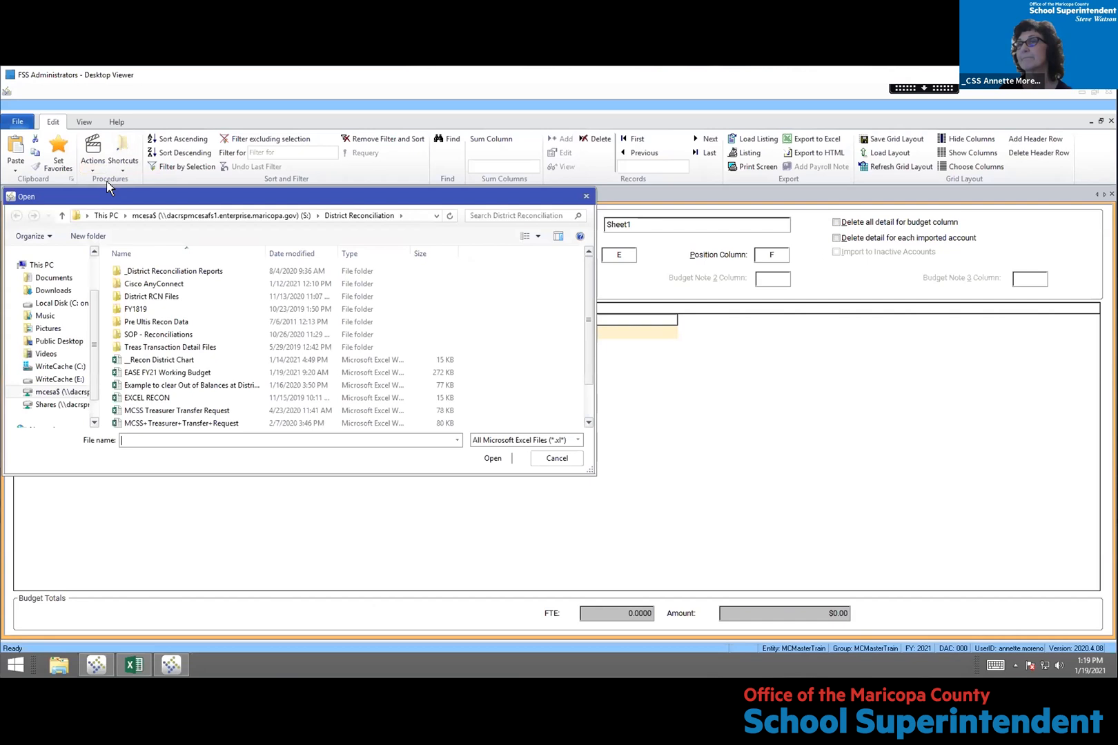
left_click(167, 373)
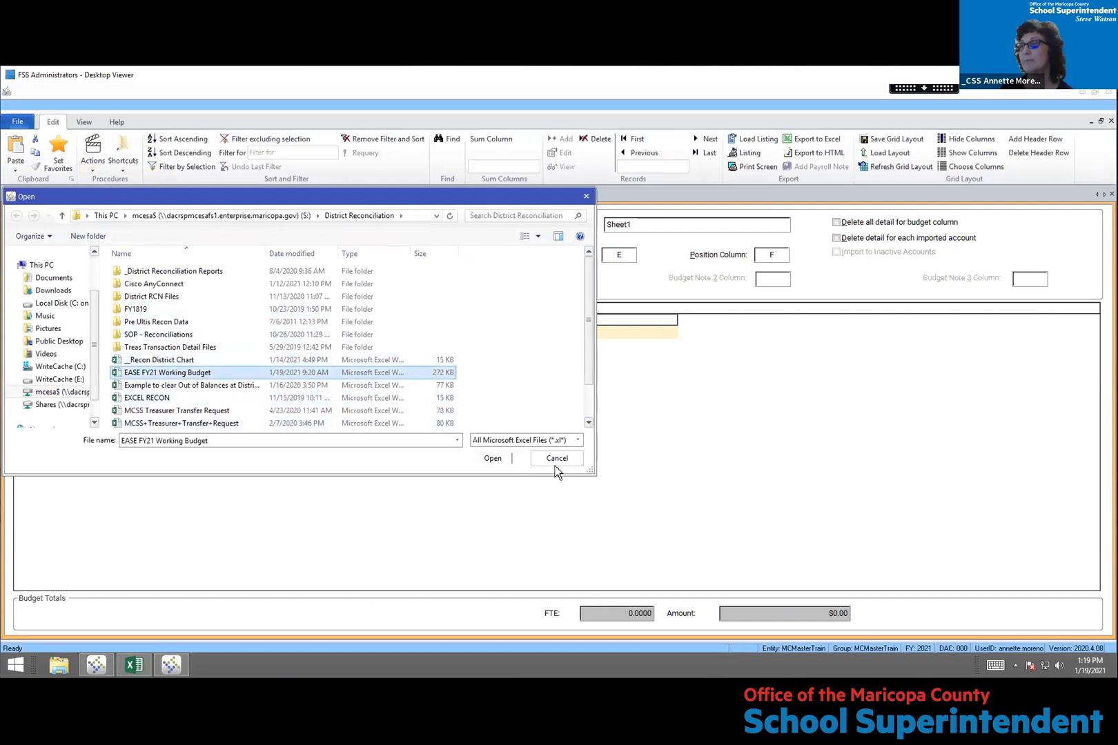
left_click(492, 459)
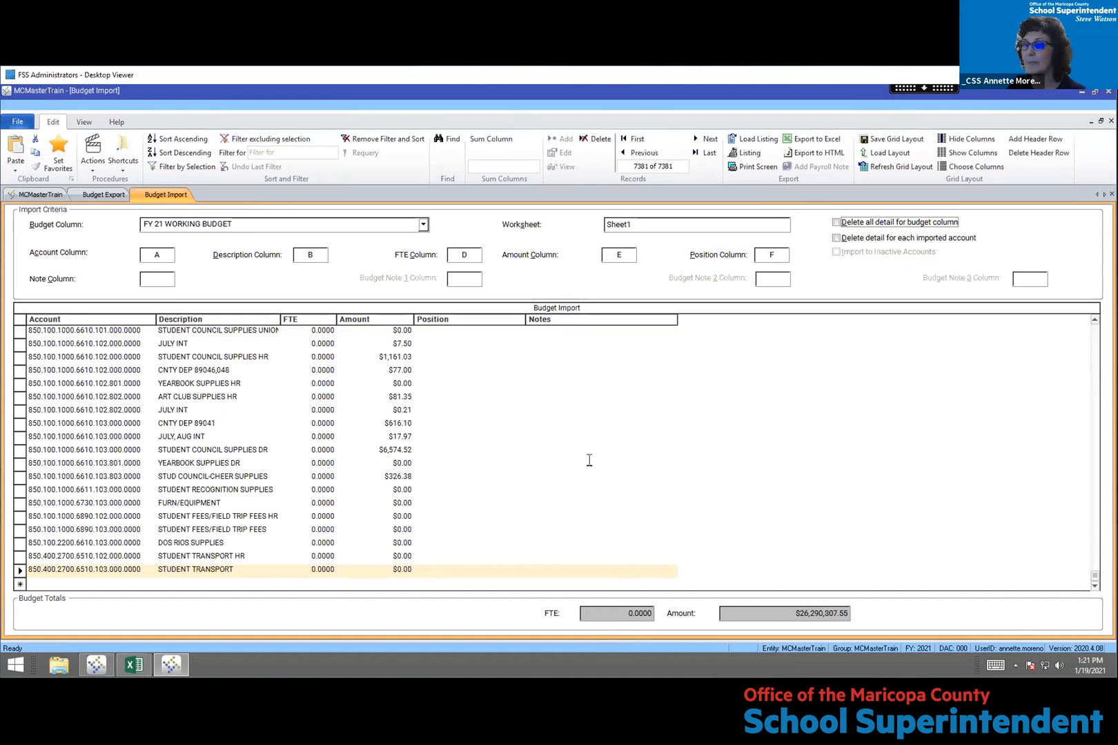
Reopen the EASE FY21 Working Budget workbook in Excel and total its FTE column to compare with the import's FTE total
left_click(131, 666)
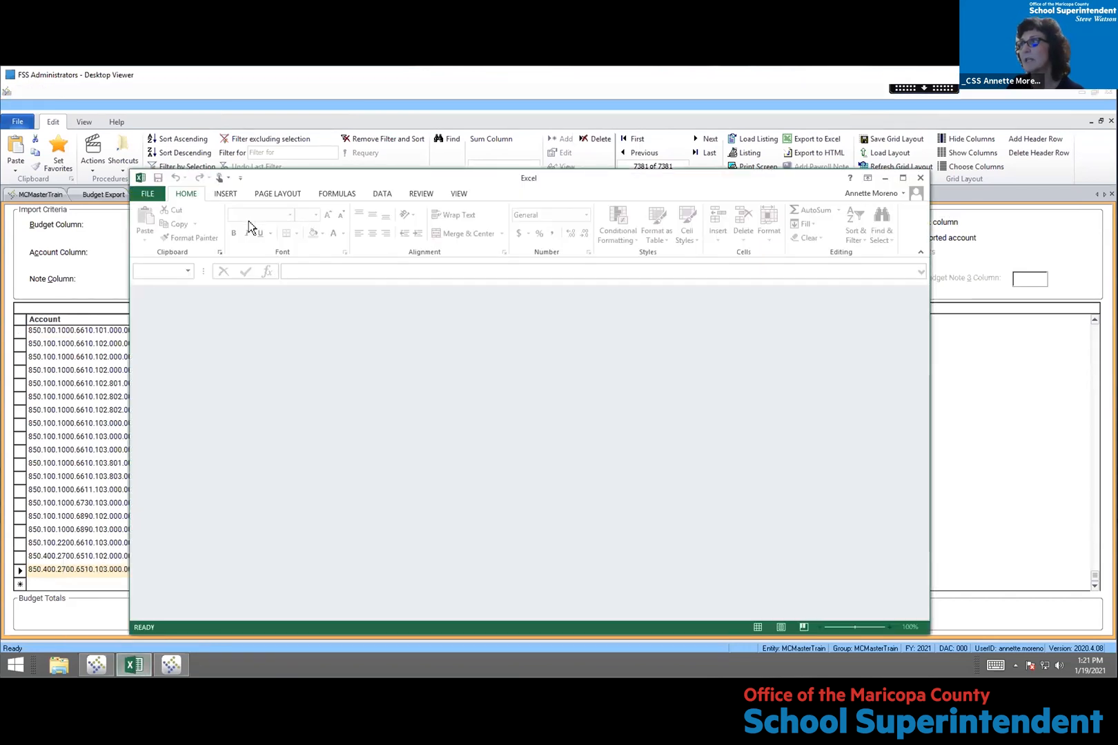
left_click(147, 193)
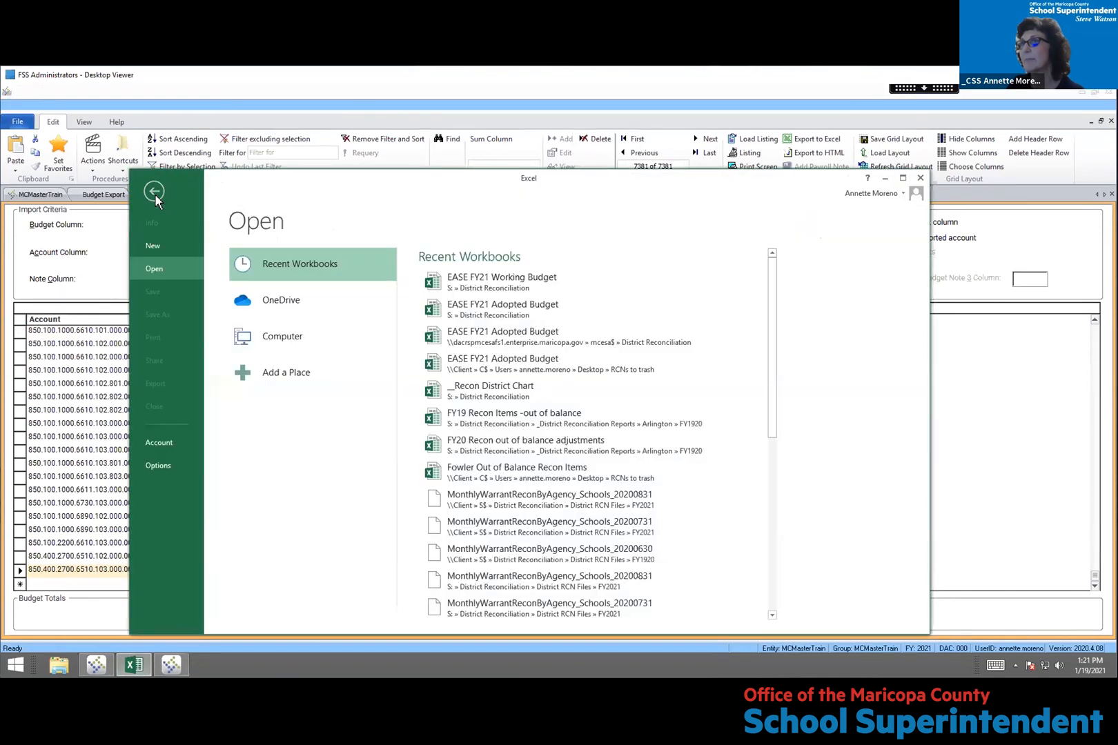
left_click(512, 286)
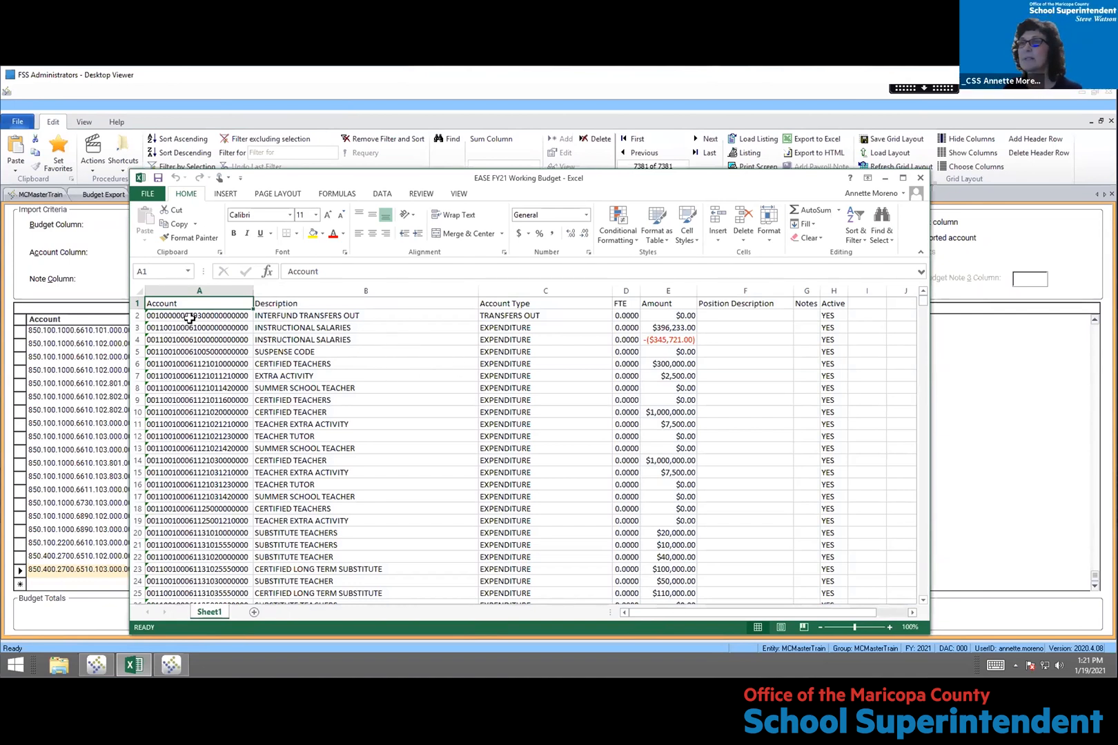
left_click(626, 316)
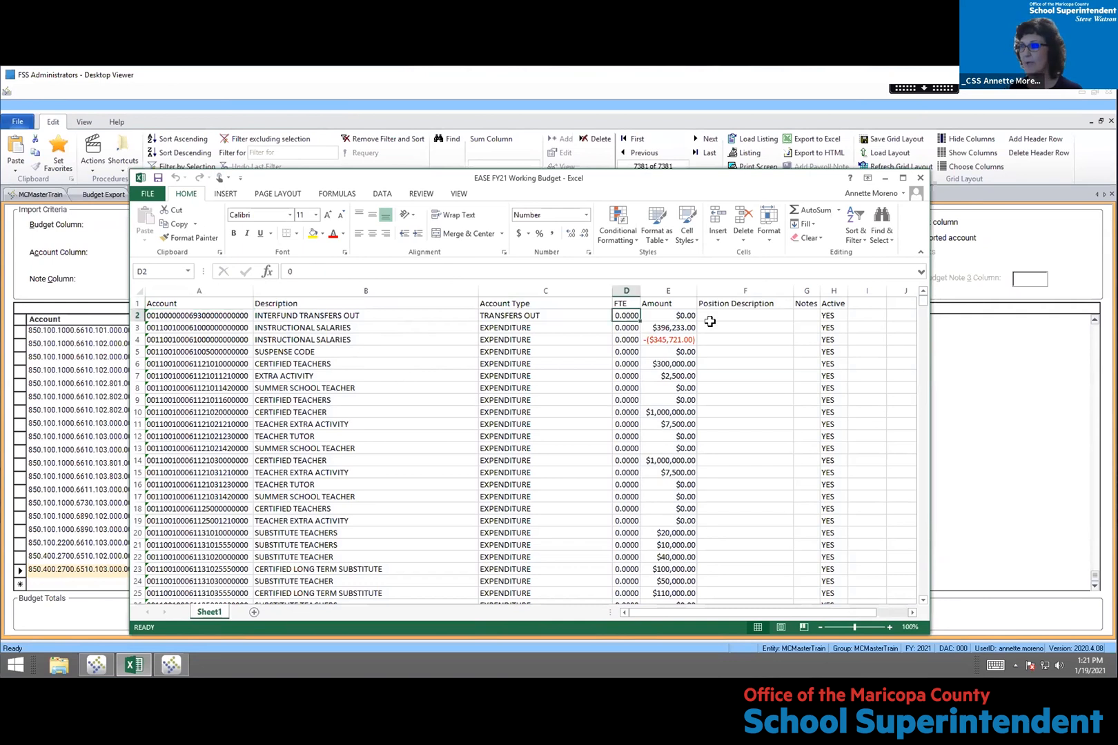
key("ctrl+shift+Down")
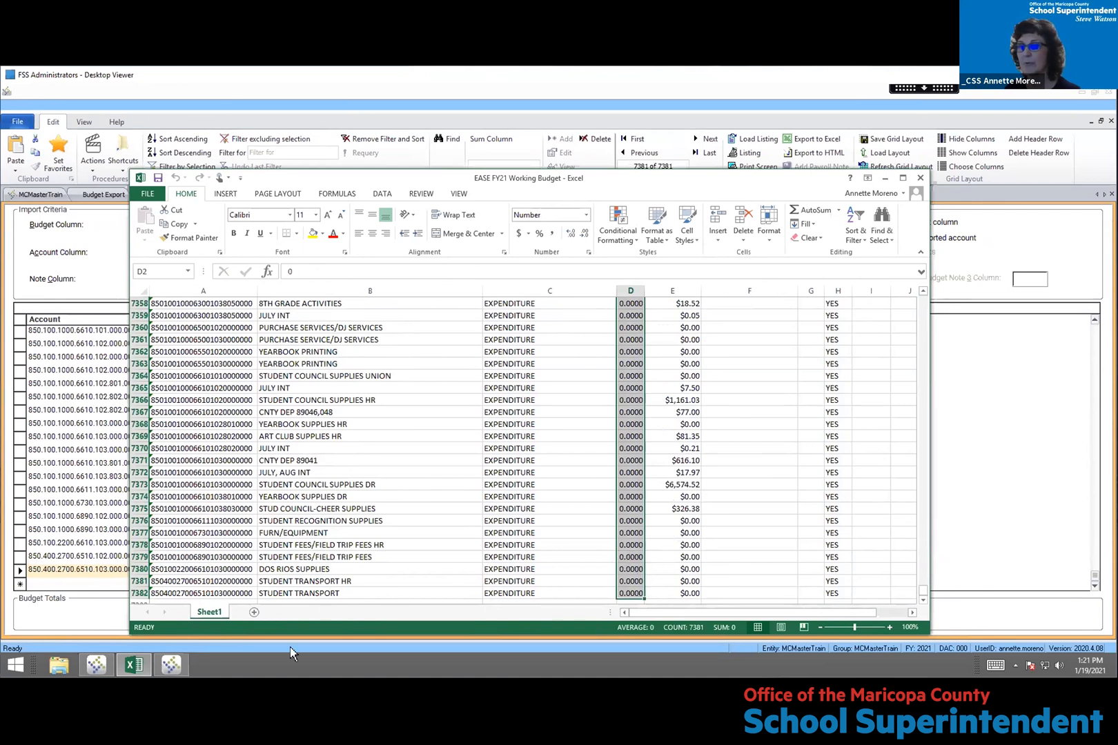
left_click(886, 179)
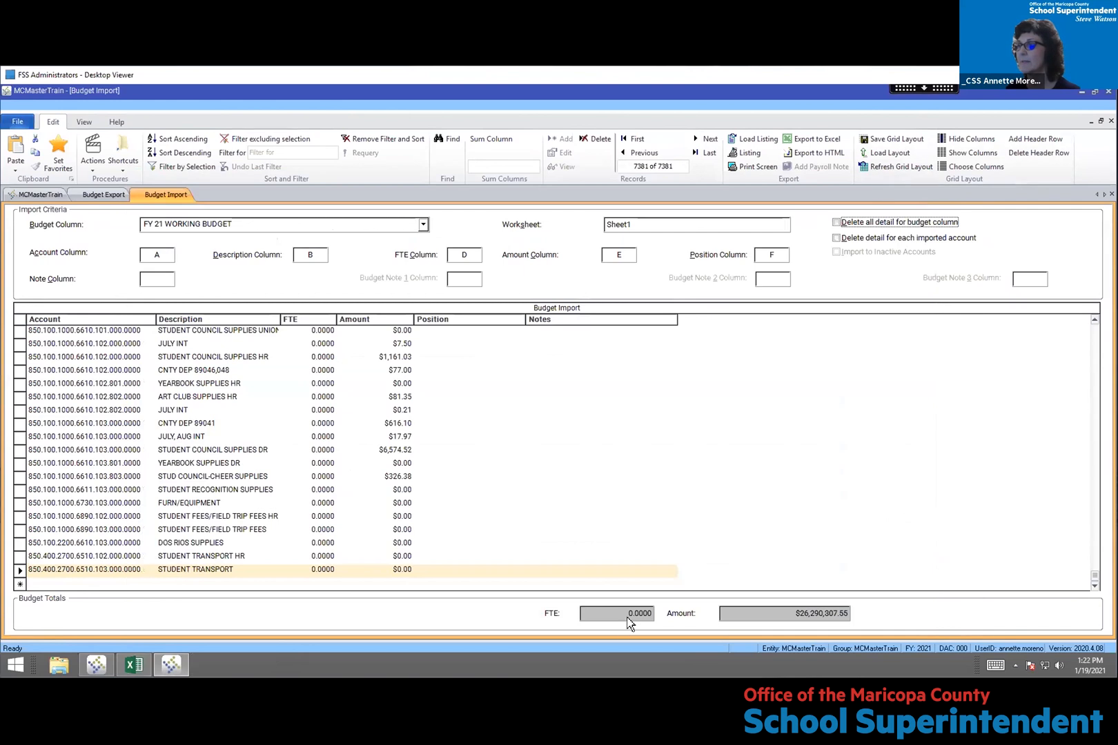
Shrink the workbook window above the import totals, total the Amount column for comparison, and minimize the workbook
left_click(129, 664)
left_click_drag(929, 635, 765, 437)
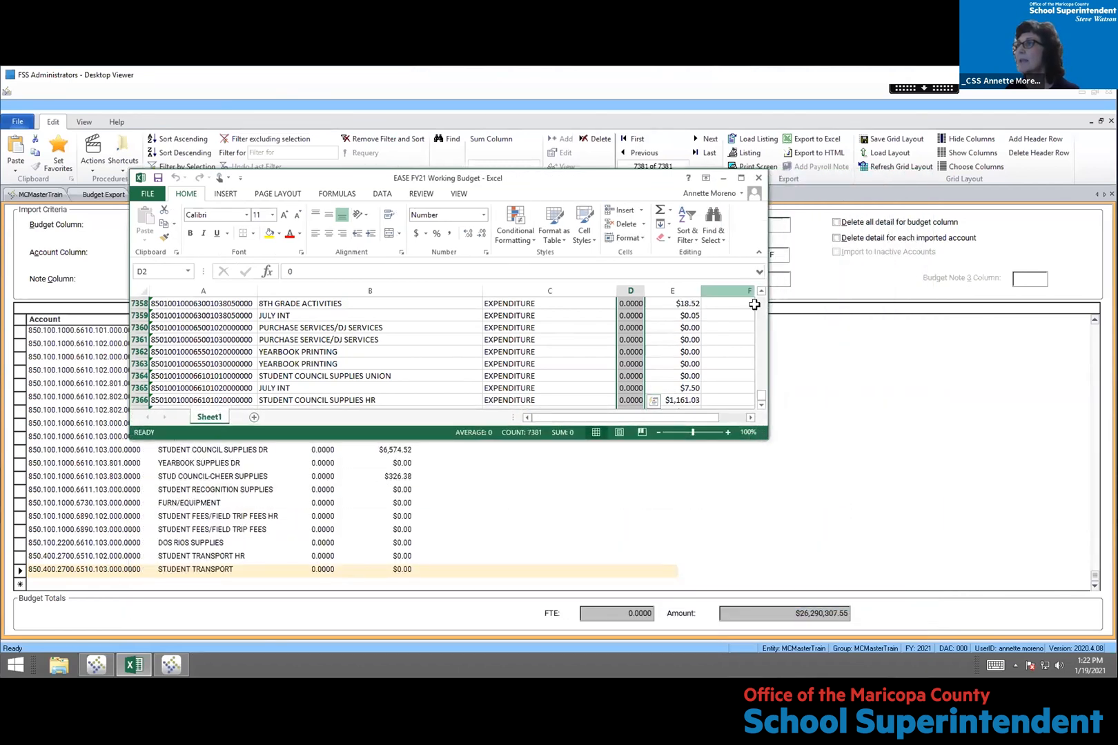
left_click_drag(761, 397, 763, 296)
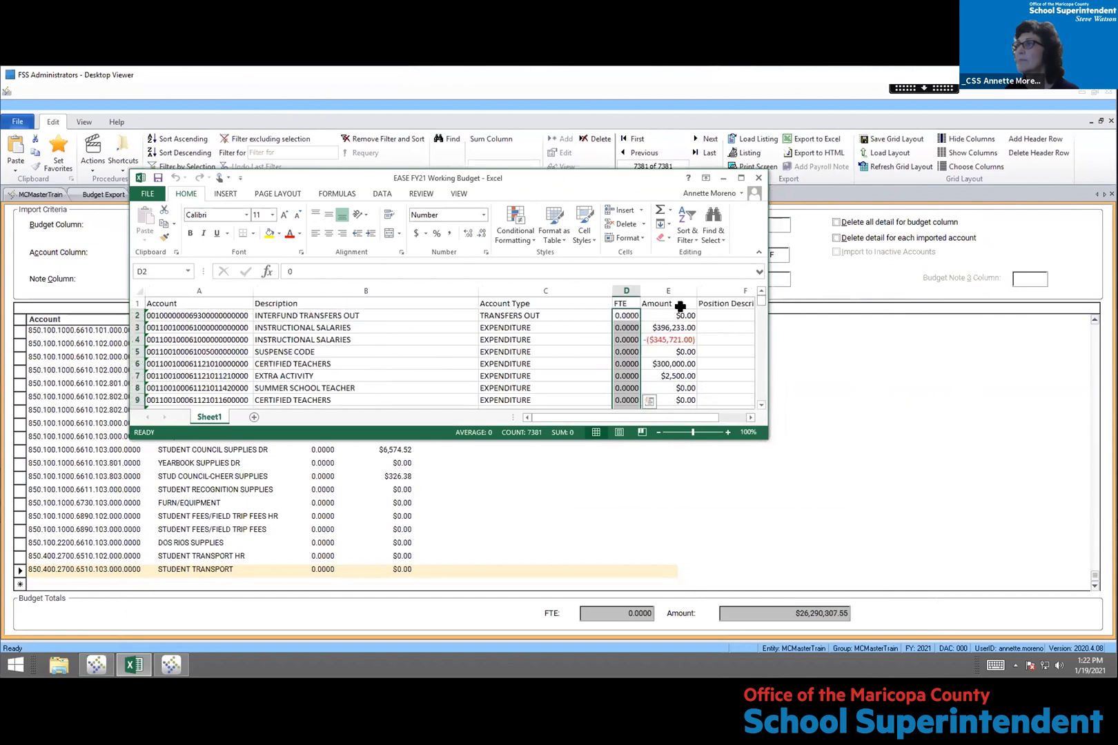
left_click(668, 315)
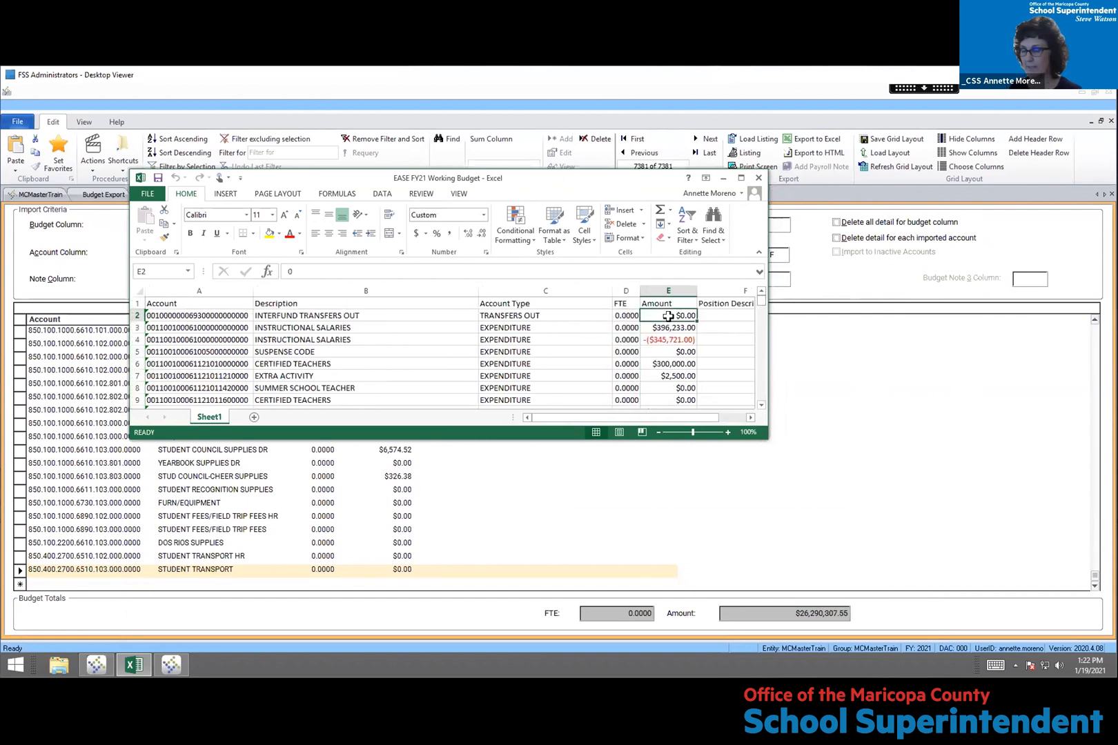
key("ctrl+shift+Down")
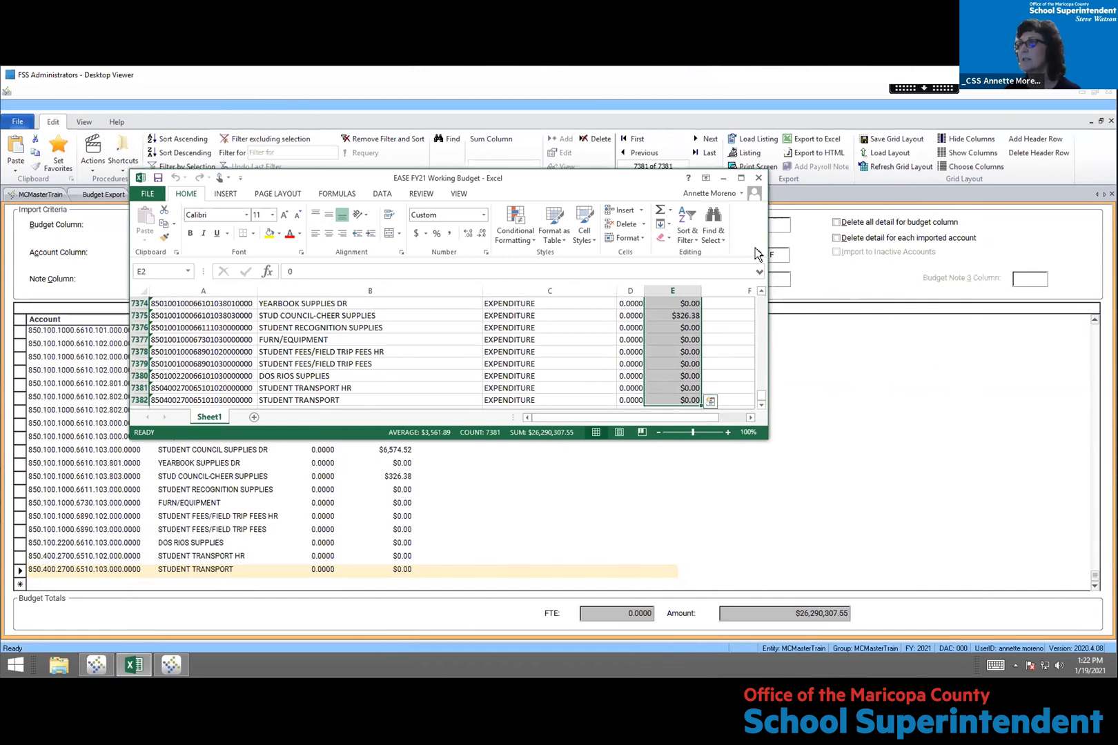
left_click(723, 180)
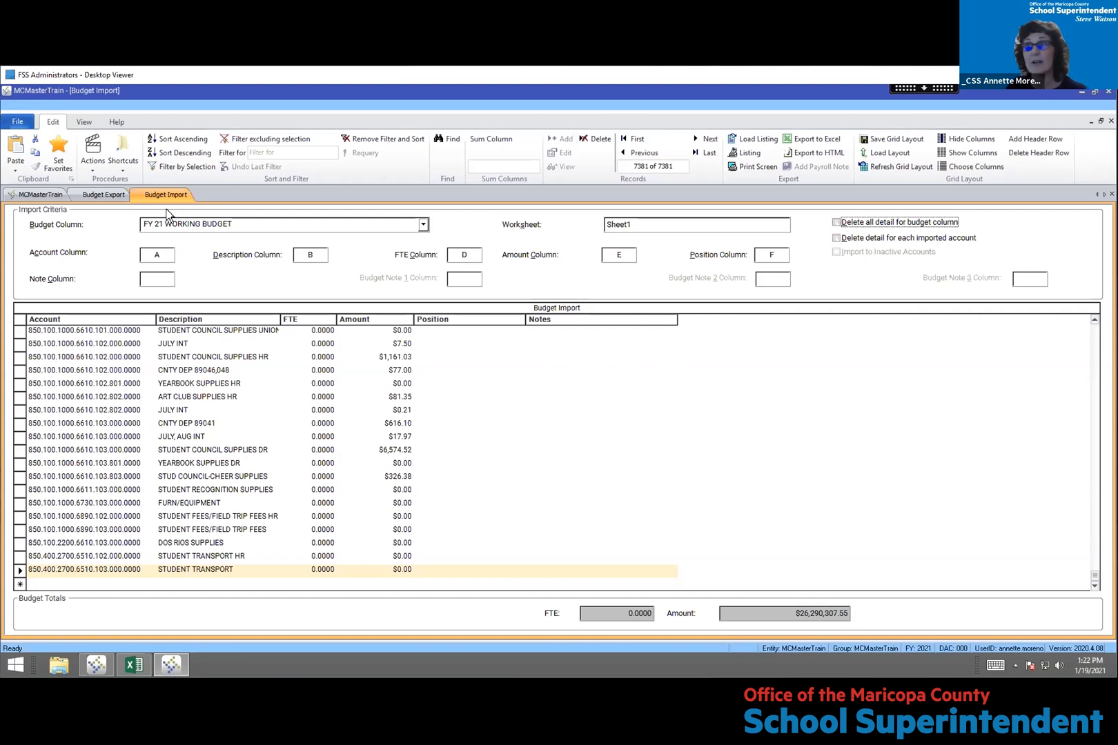
left_click(94, 154)
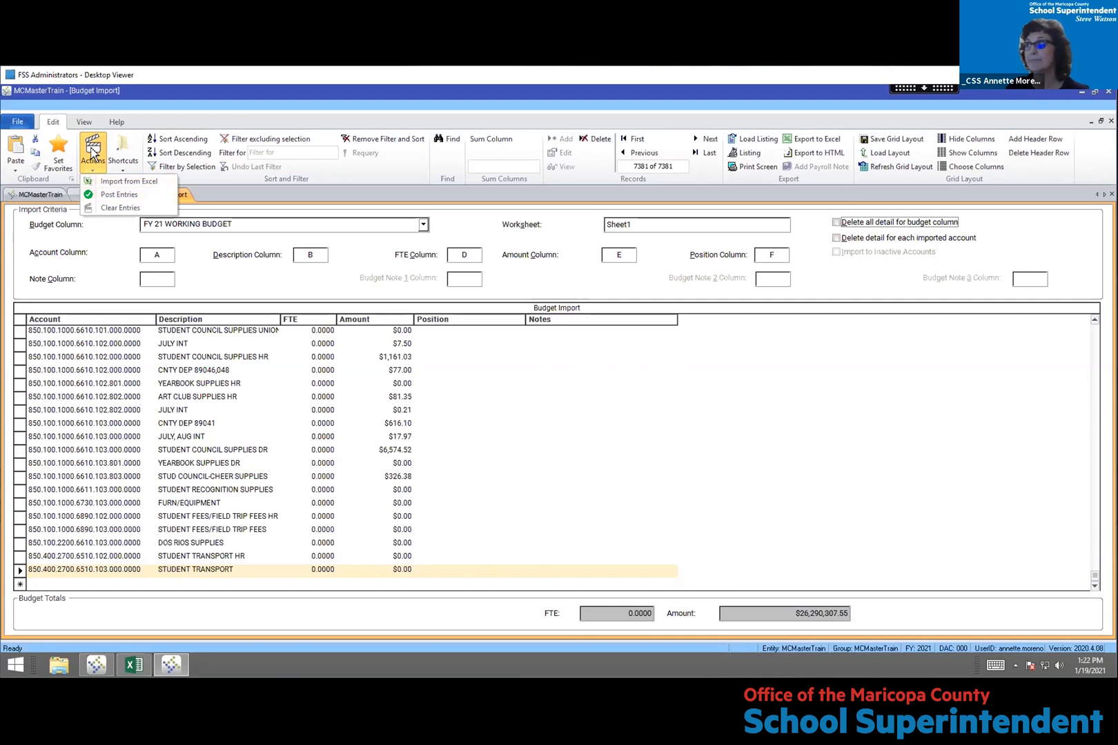
left_click(93, 152)
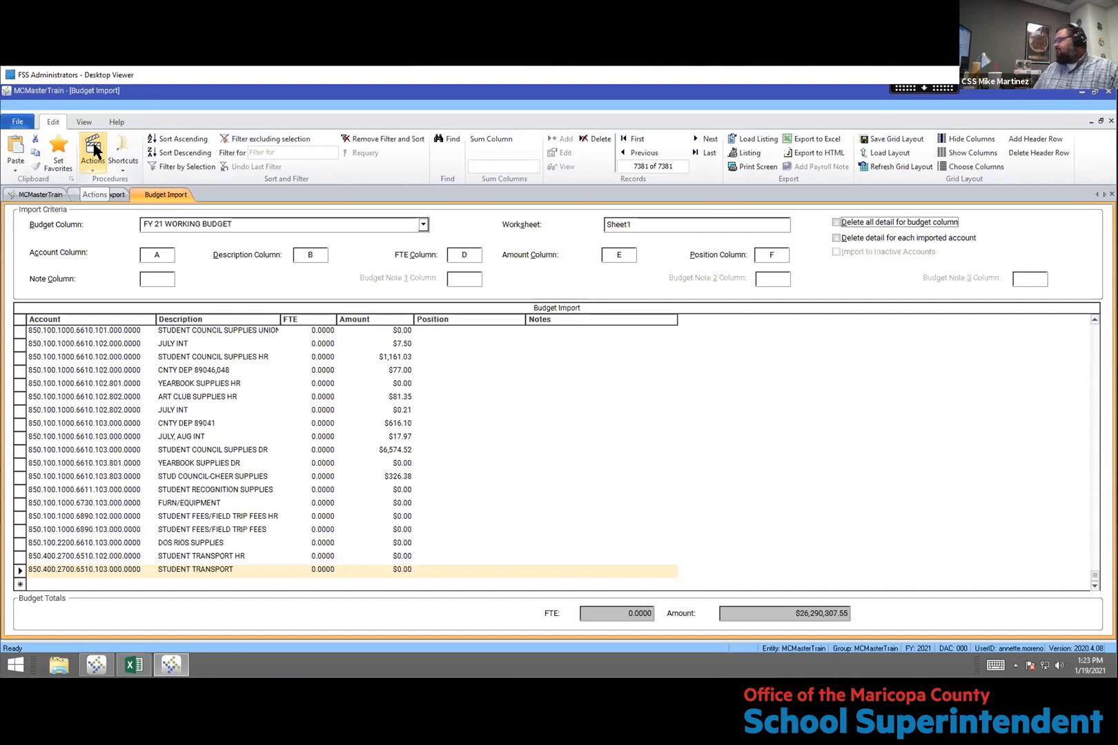
Open Account Elements from Chart of Accounts and load the account code elements for all element names
left_click(40, 194)
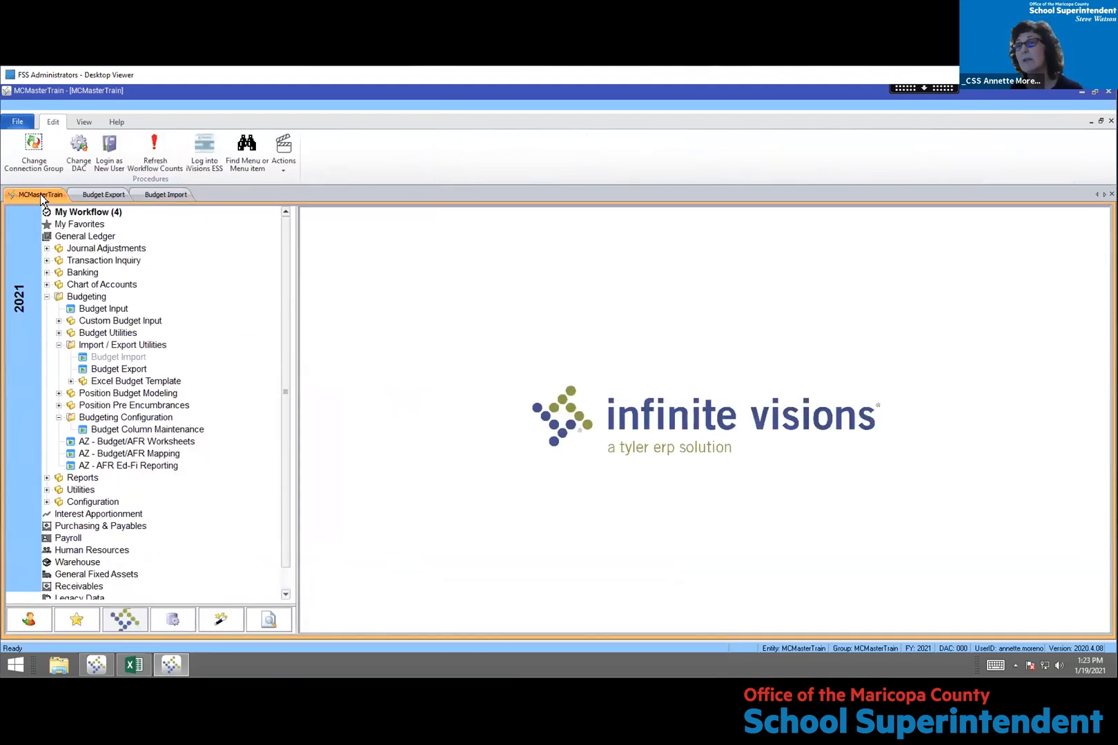
left_click(46, 297)
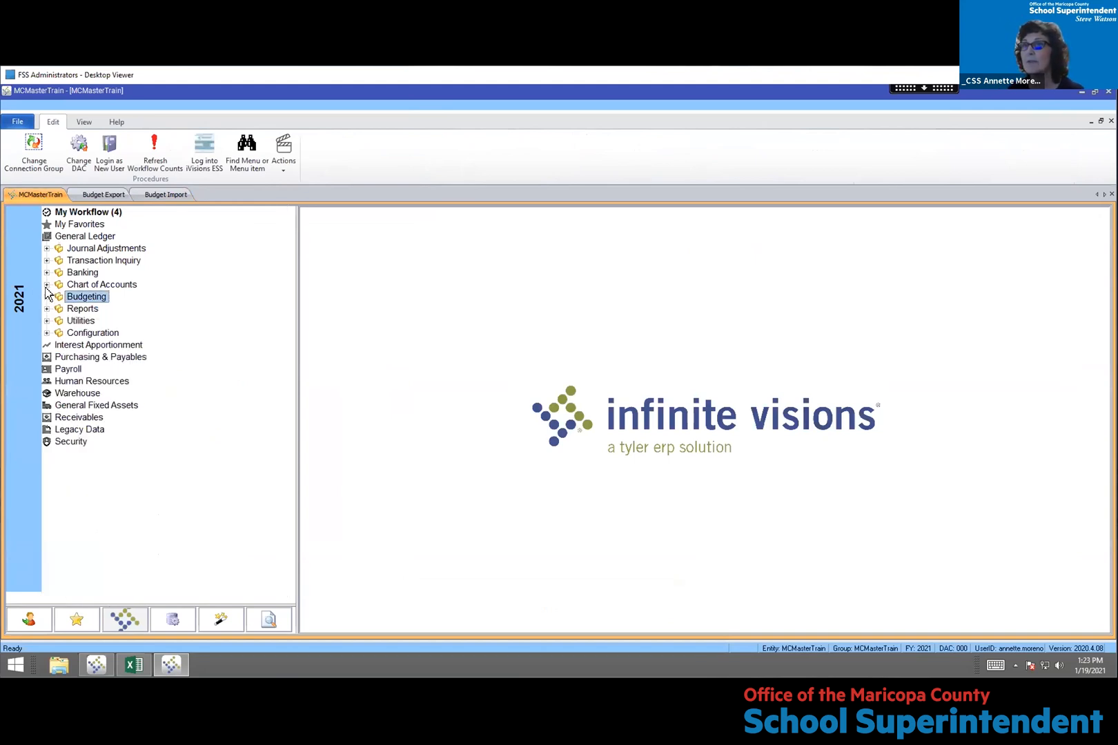
left_click(47, 285)
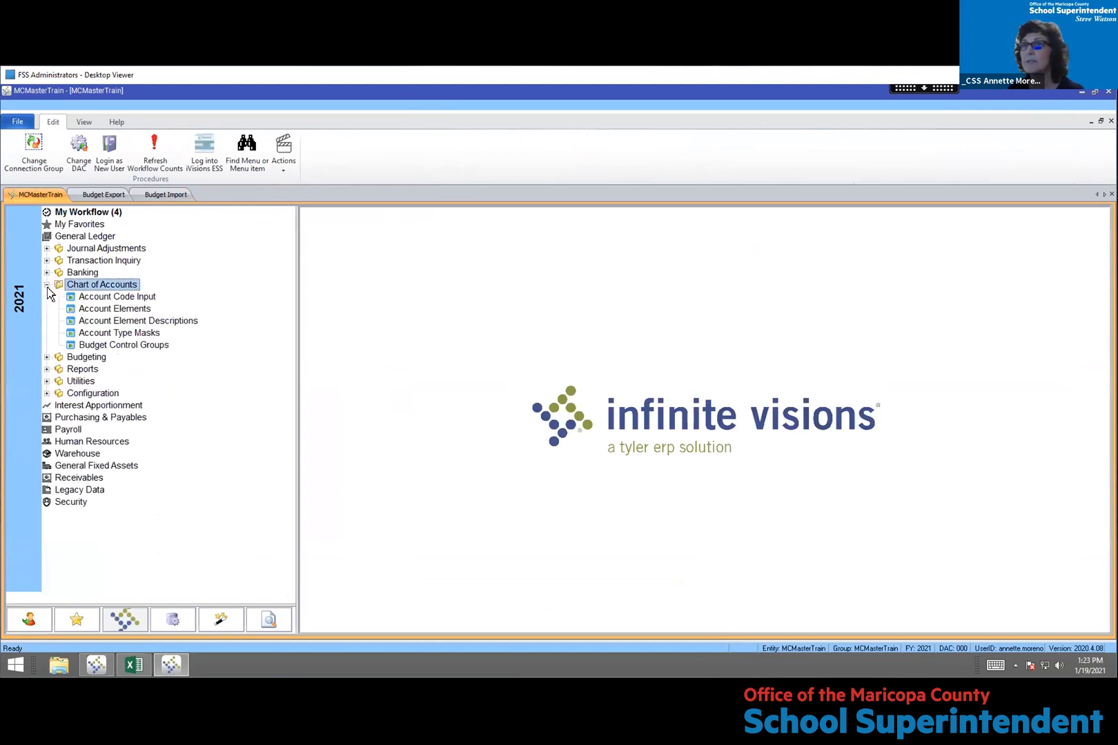
double_click(100, 309)
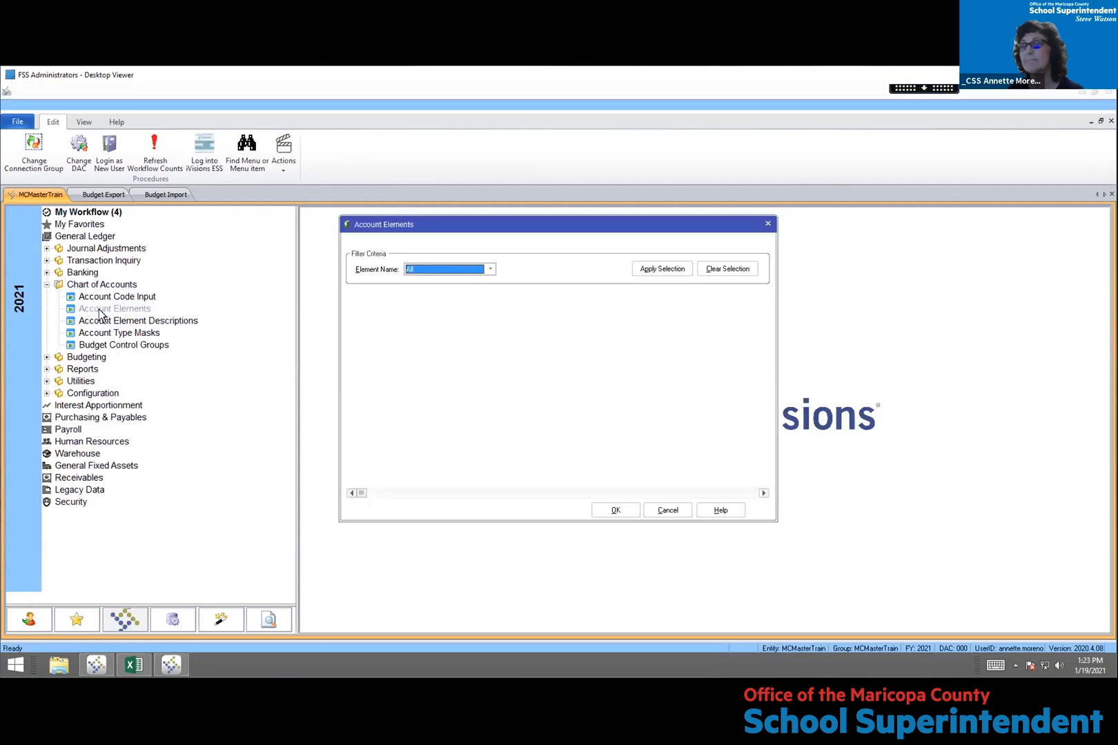
left_click(650, 270)
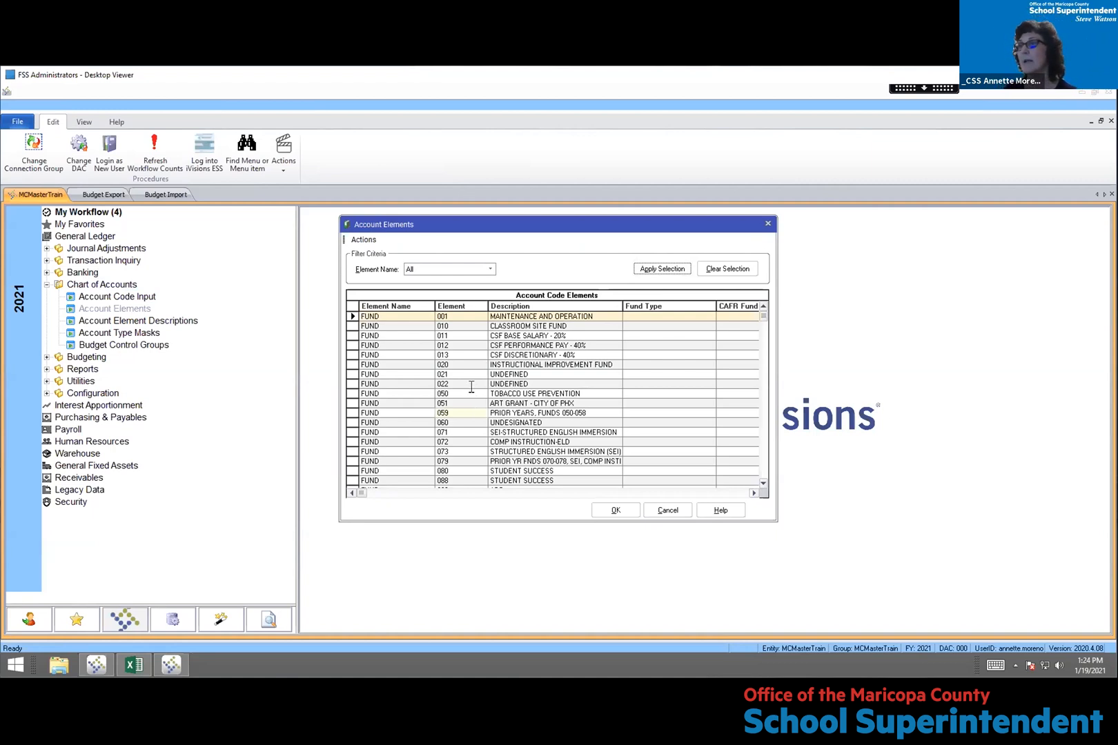
Export the account code elements to Excel, open the exported Book2 workbook, and enlarge its window
right_click(470, 383)
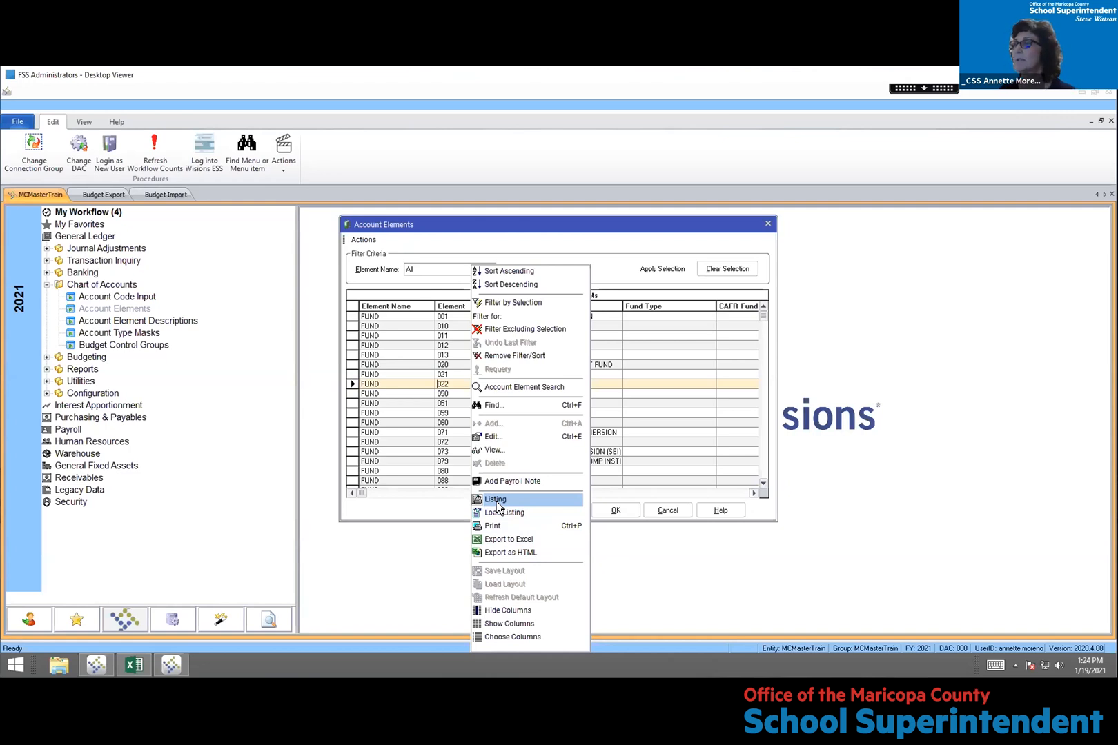
left_click(503, 539)
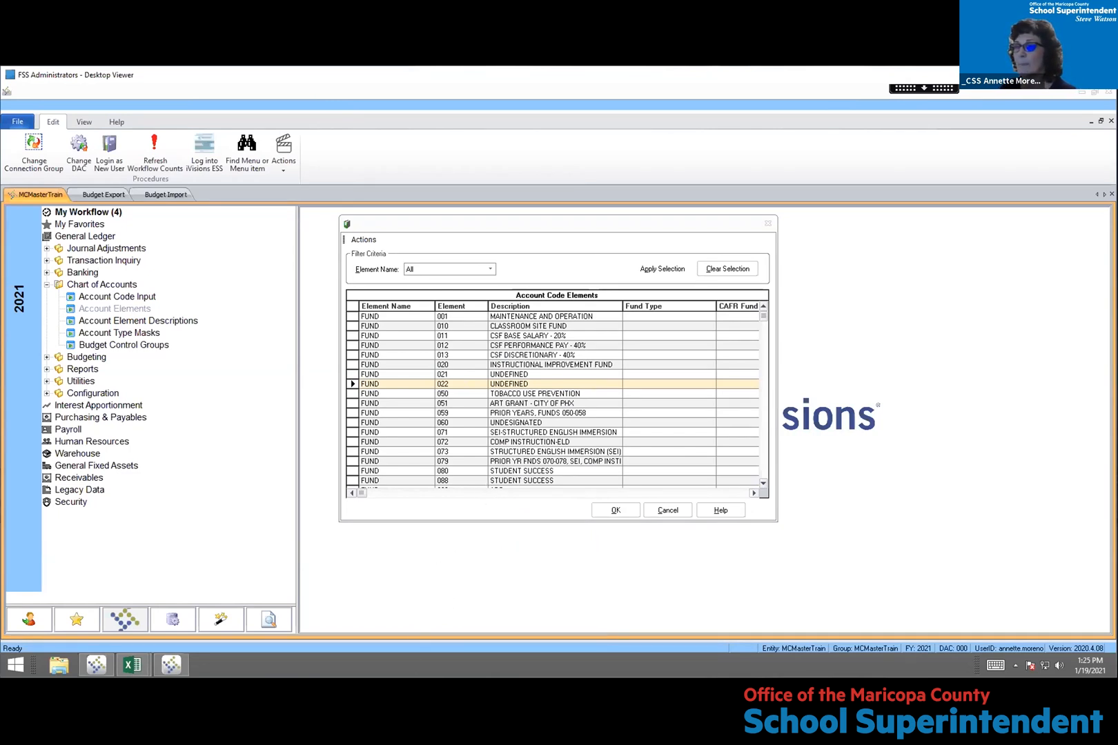
mouse_move(134, 665)
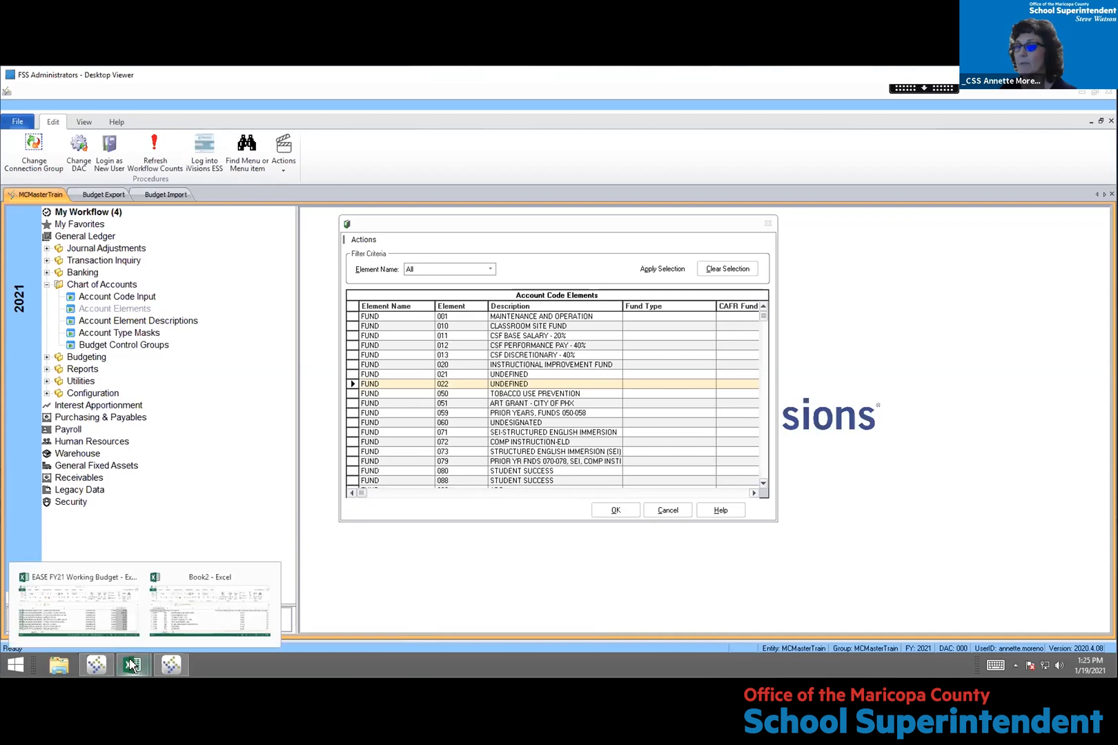
left_click(214, 613)
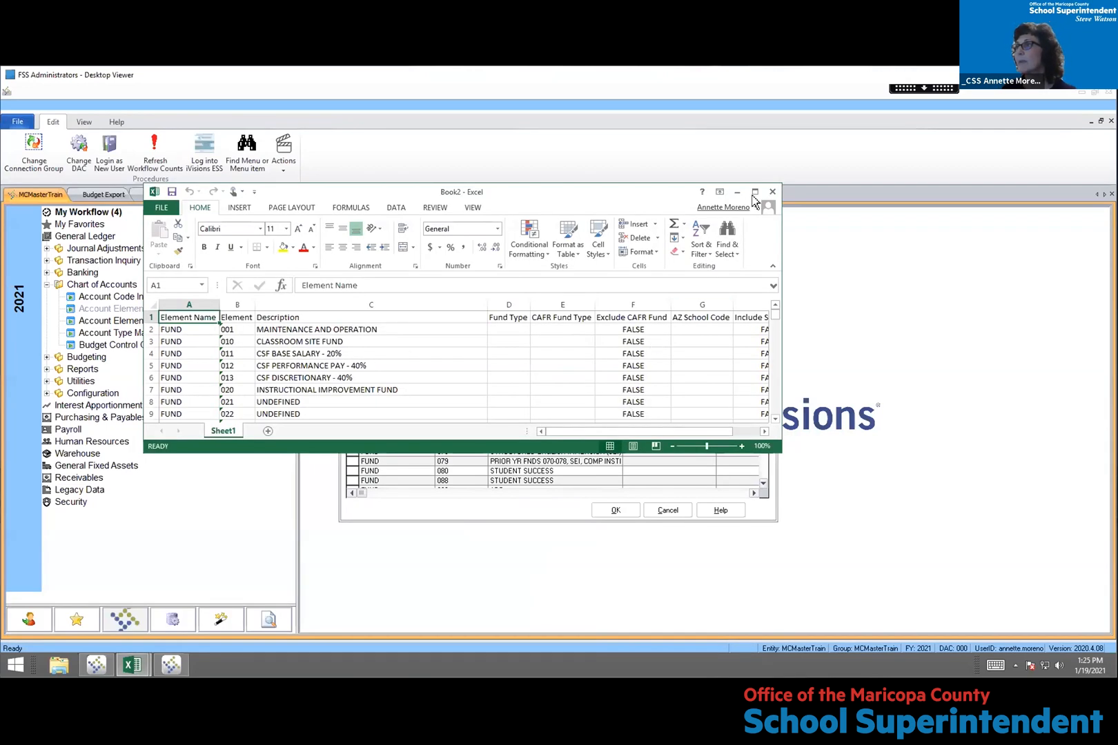
left_click_drag(778, 450, 816, 631)
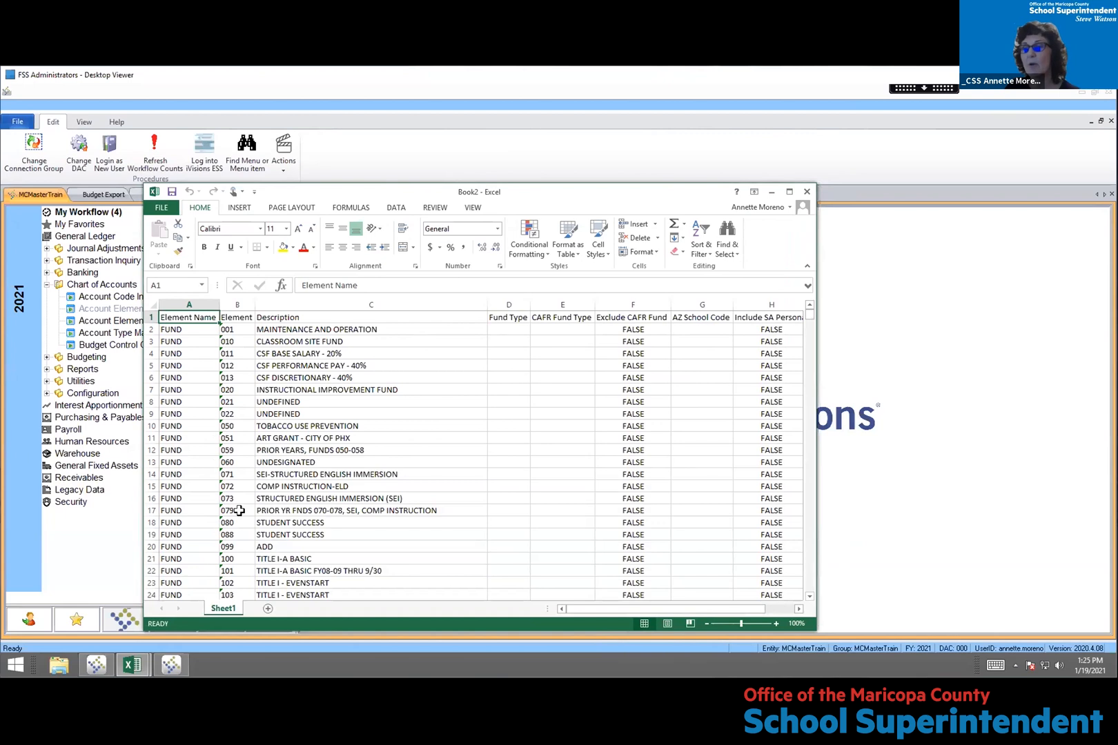
Highlight the 060 element code of the UNDESIGNATED fund in yellow in the exported workbook
left_click(231, 463)
left_click(284, 247)
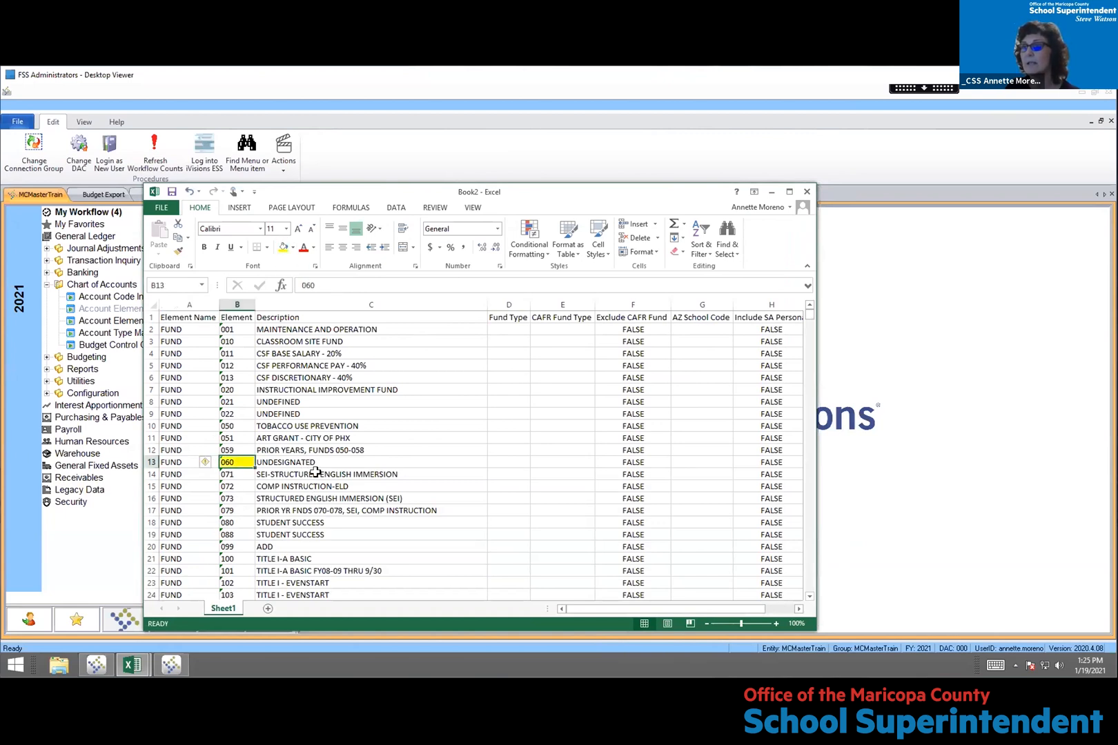
key("Right")
Review the exported fund element codes and descriptions down to the program elements, and close the workbook without saving
scroll(387, 595, "down", 3)
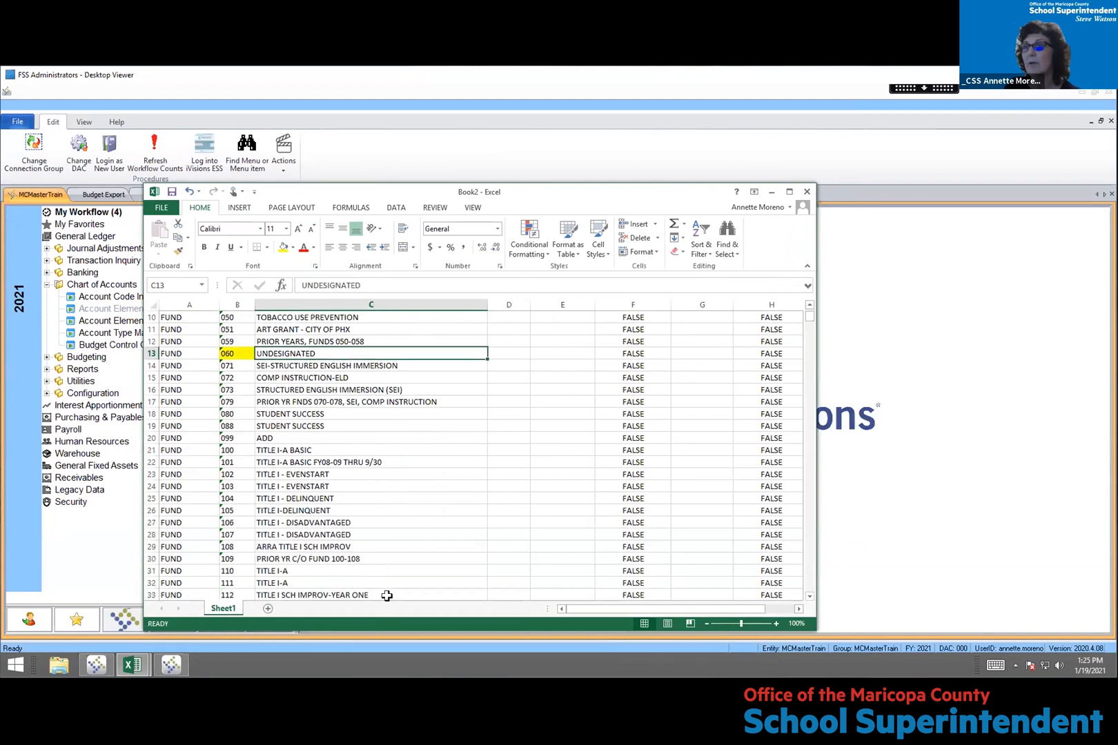
left_click(235, 414)
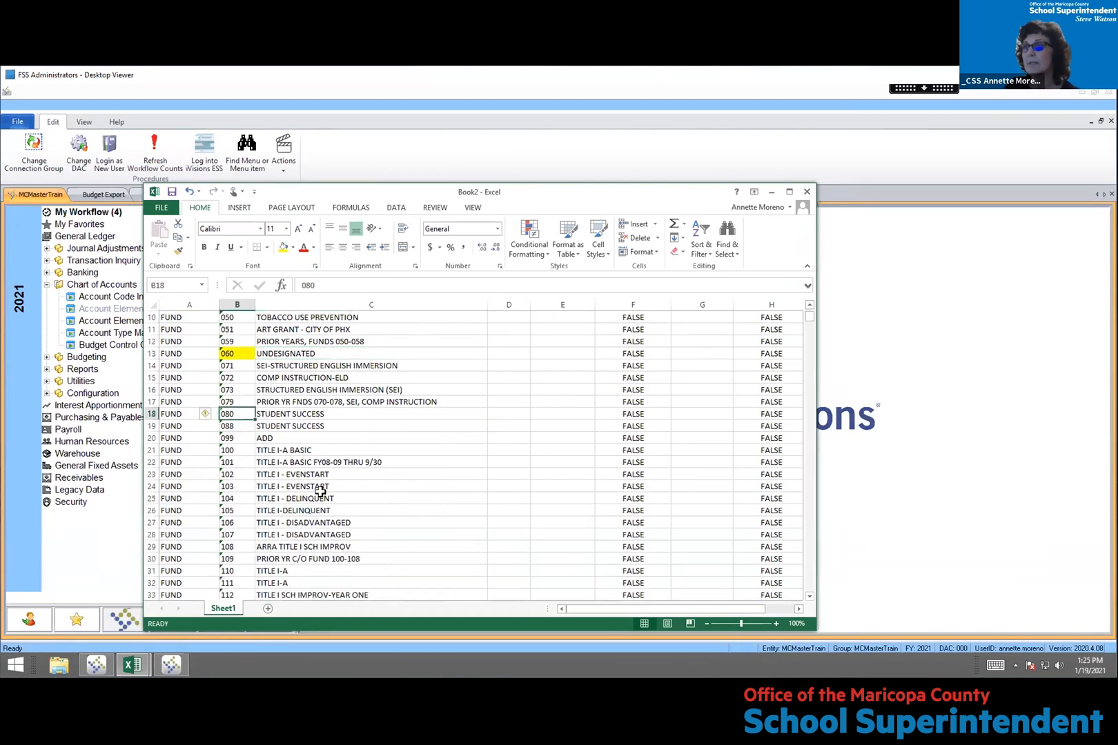
scroll(338, 514, "down", 2)
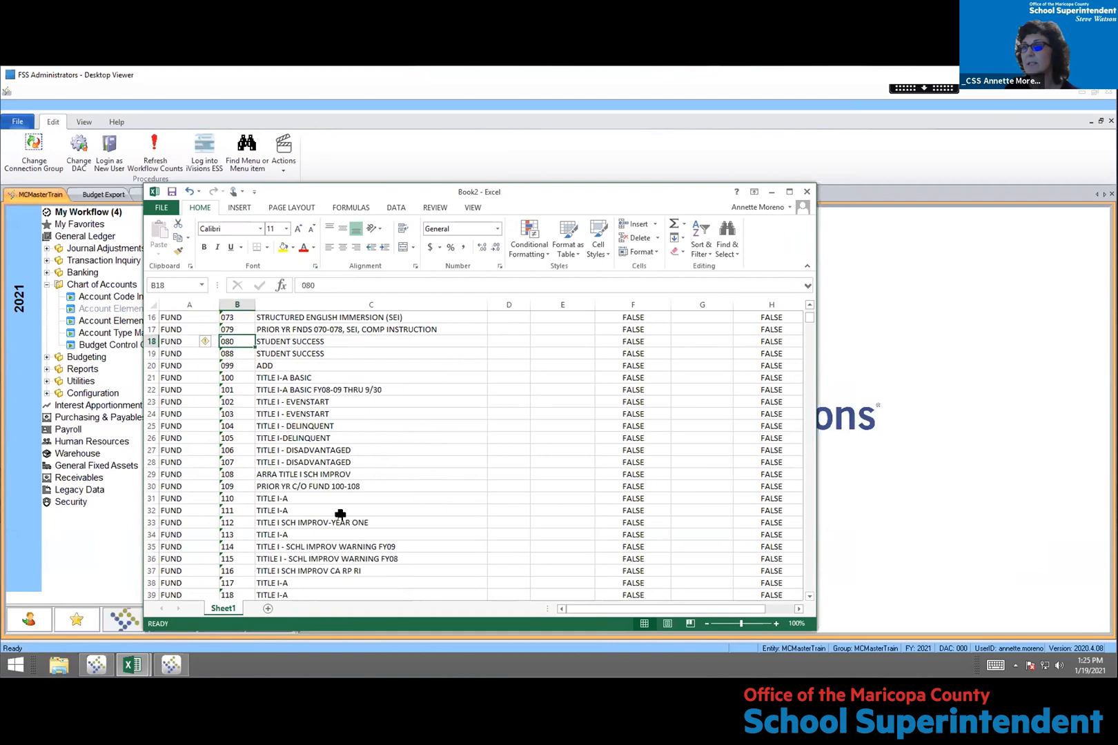
scroll(340, 514, "down", 19)
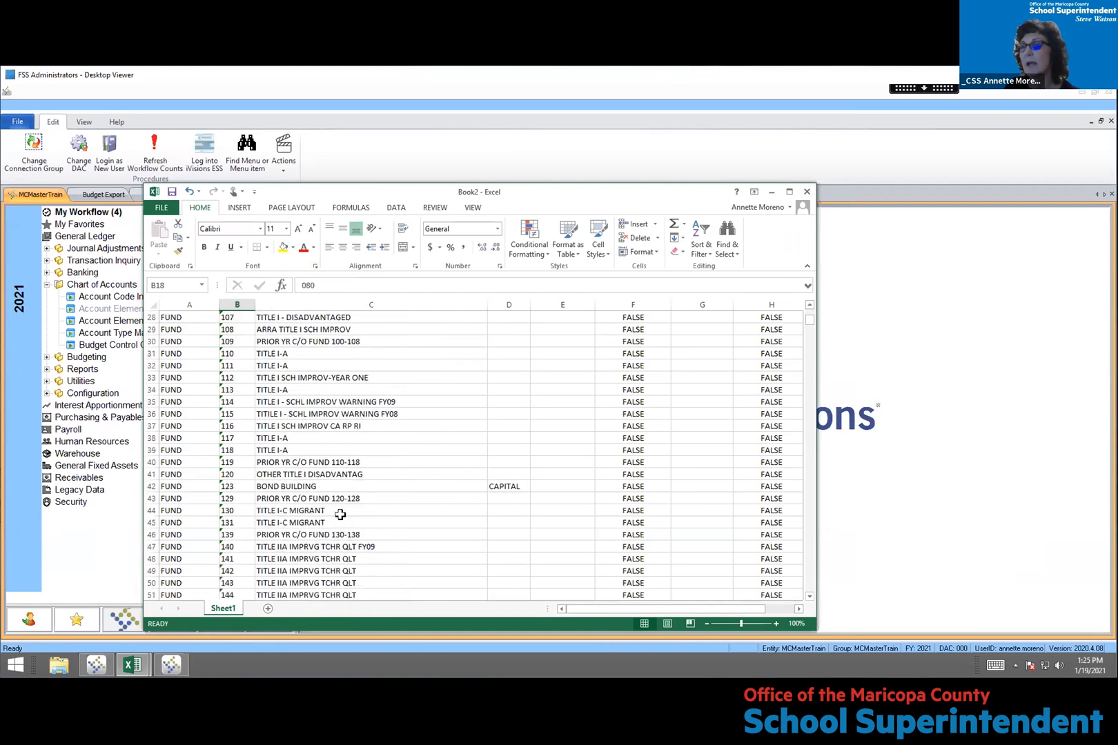
scroll(340, 514, "down", 20)
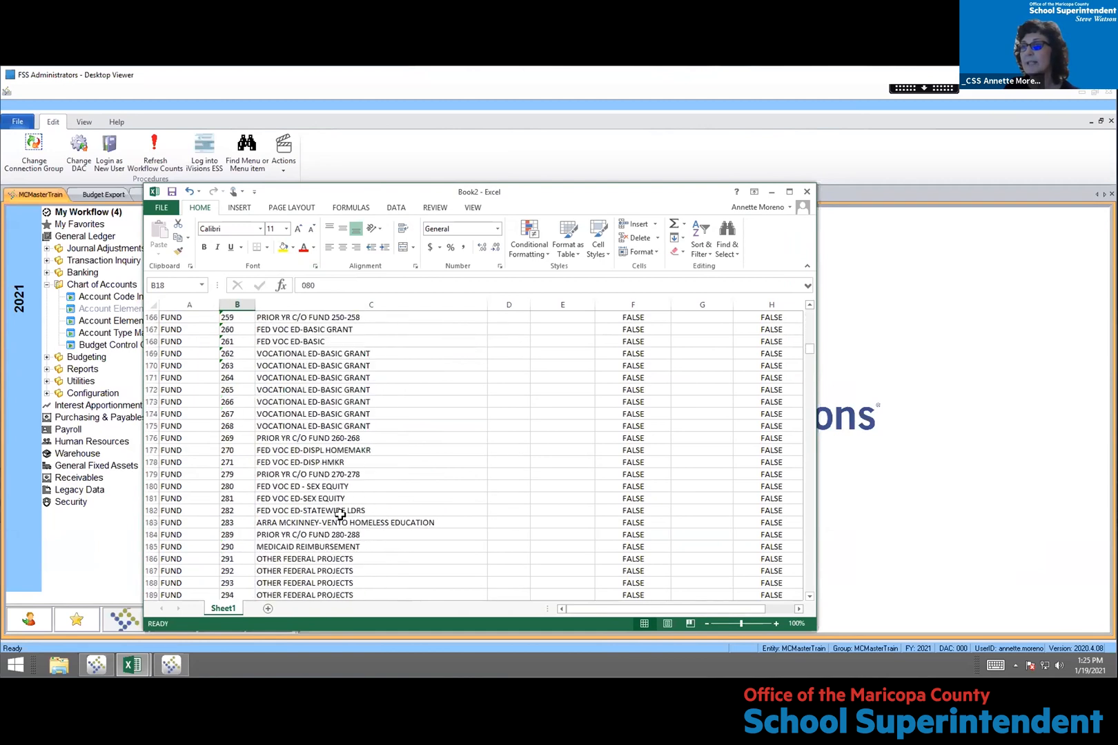
scroll(340, 514, "down", 17)
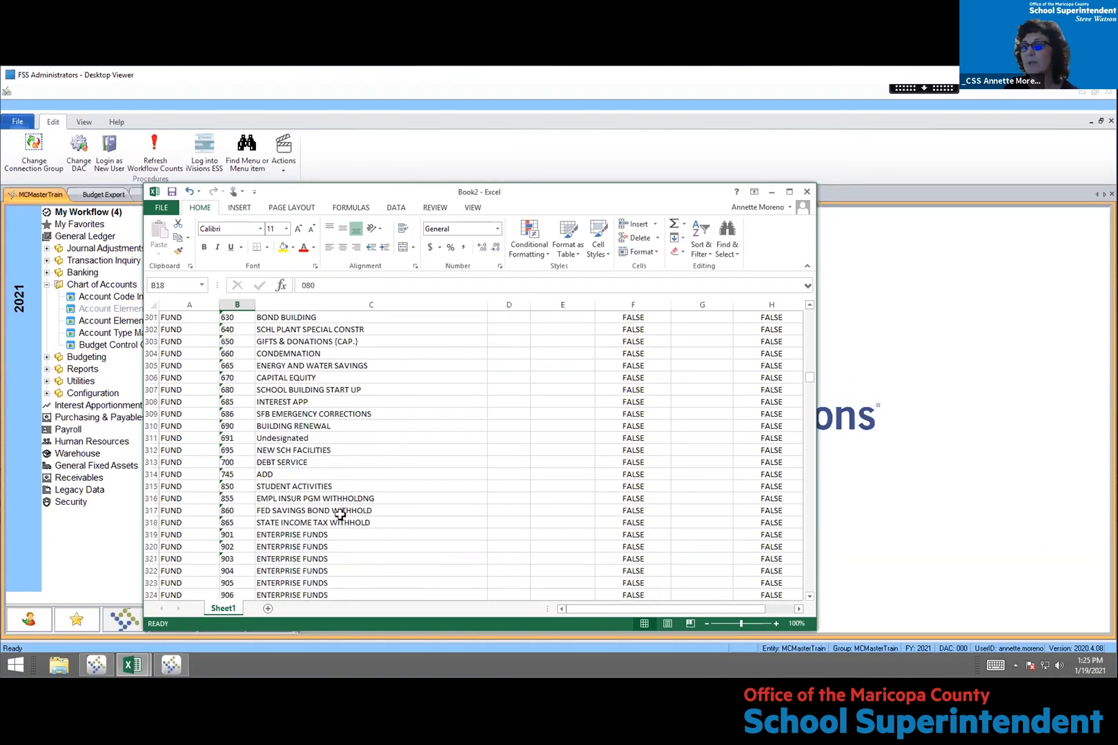
scroll(340, 515, "up", 20)
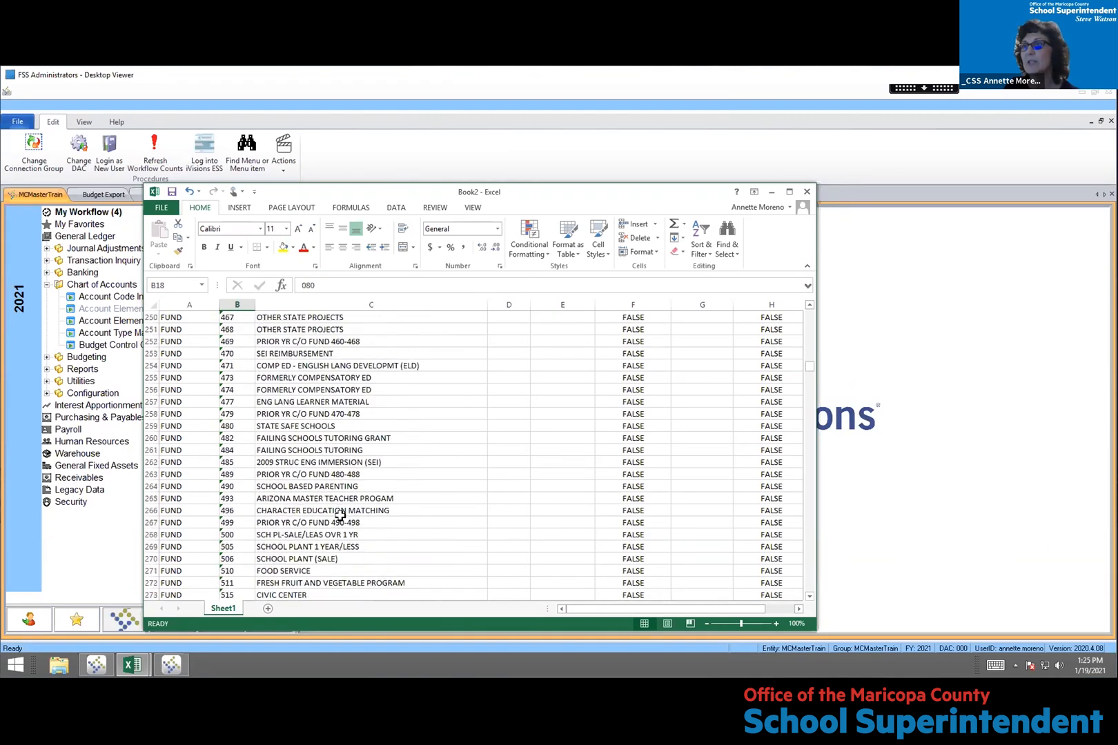
scroll(340, 514, "up", 3)
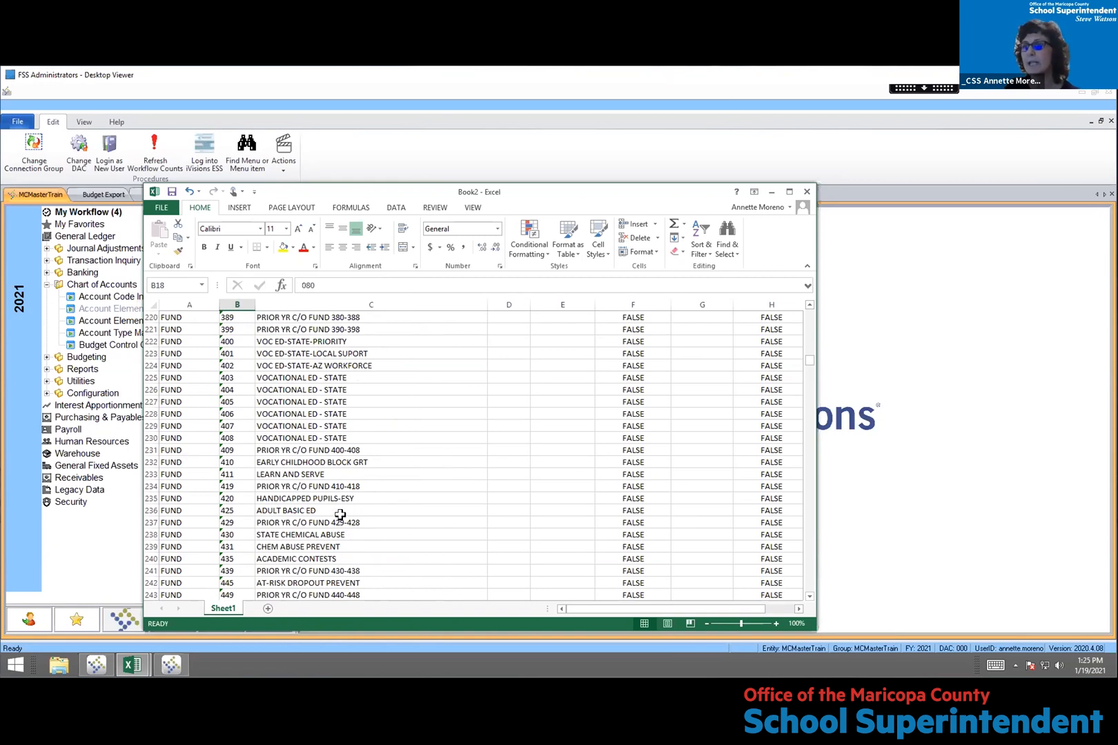
scroll(341, 515, "up", 3)
scroll(340, 515, "down", 8)
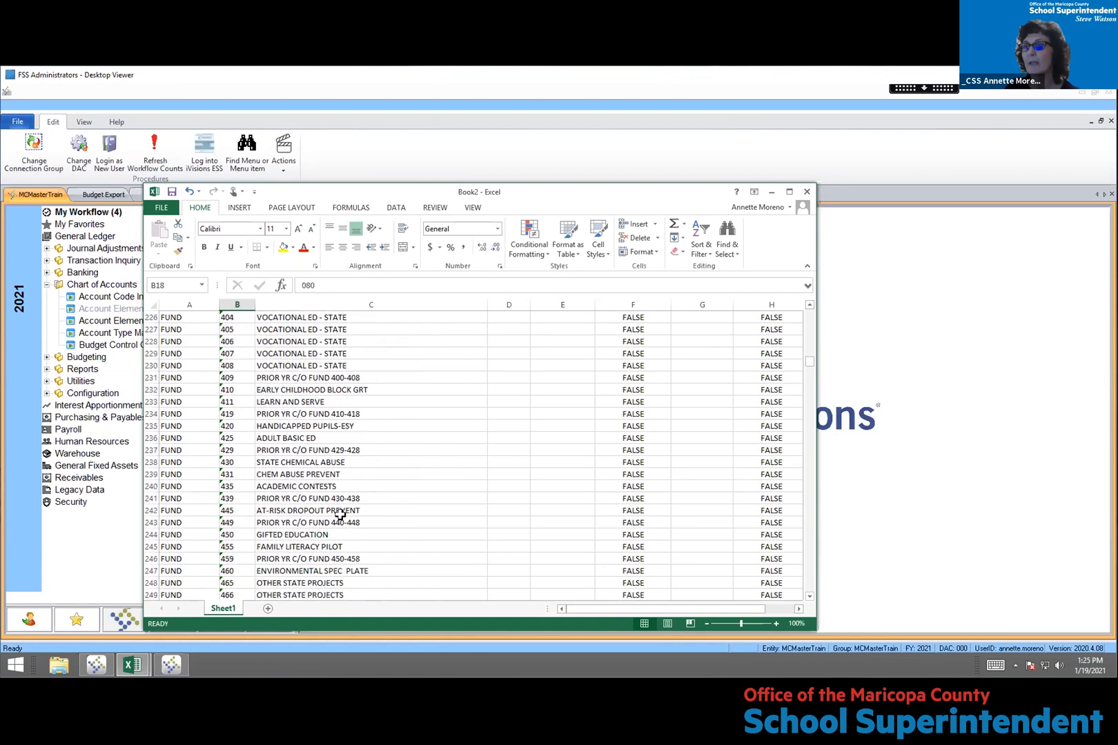
scroll(340, 515, "down", 2)
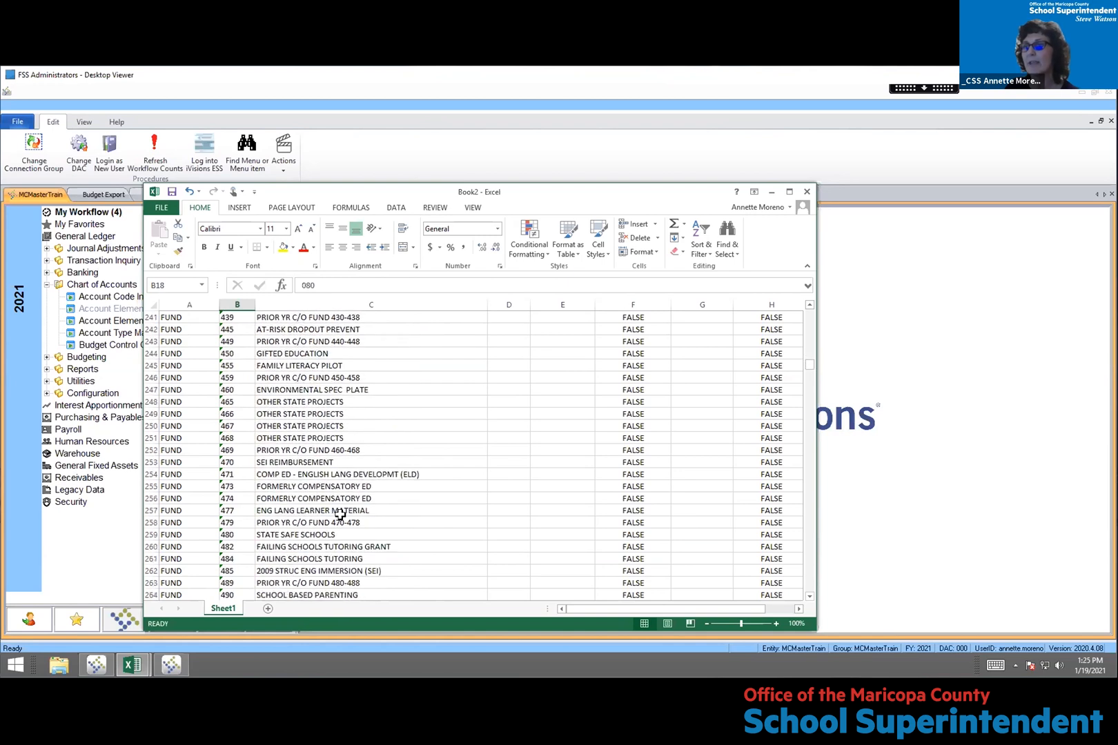
scroll(340, 514, "down", 16)
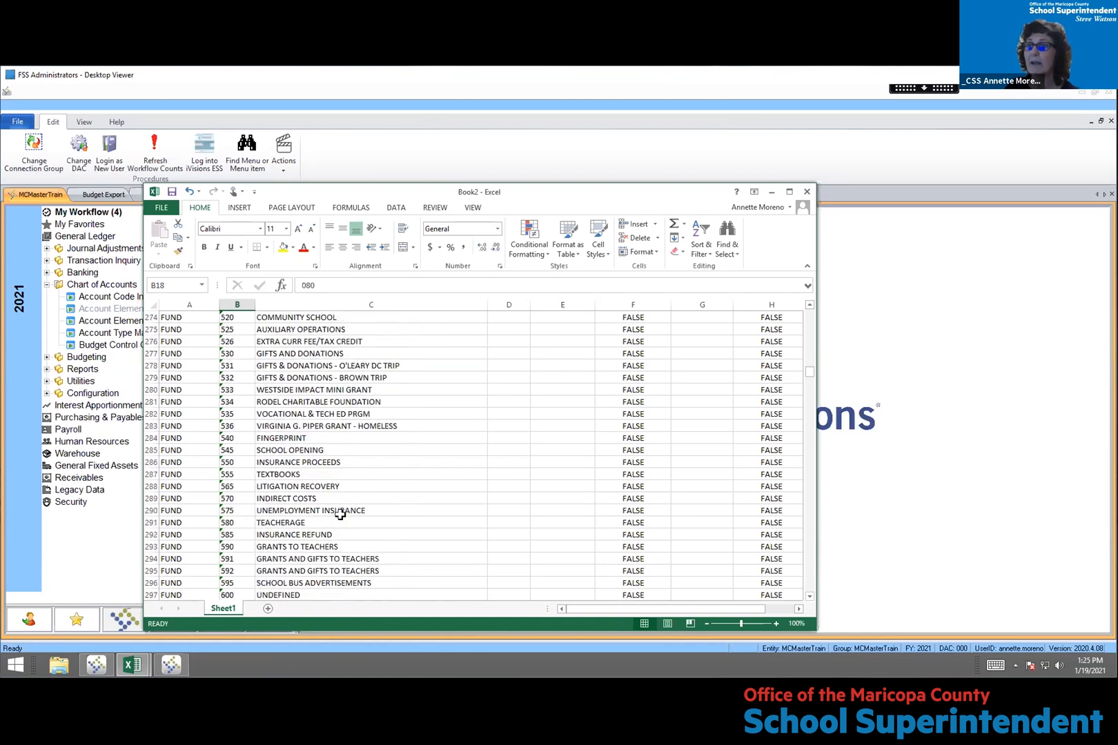
scroll(340, 514, "down", 20)
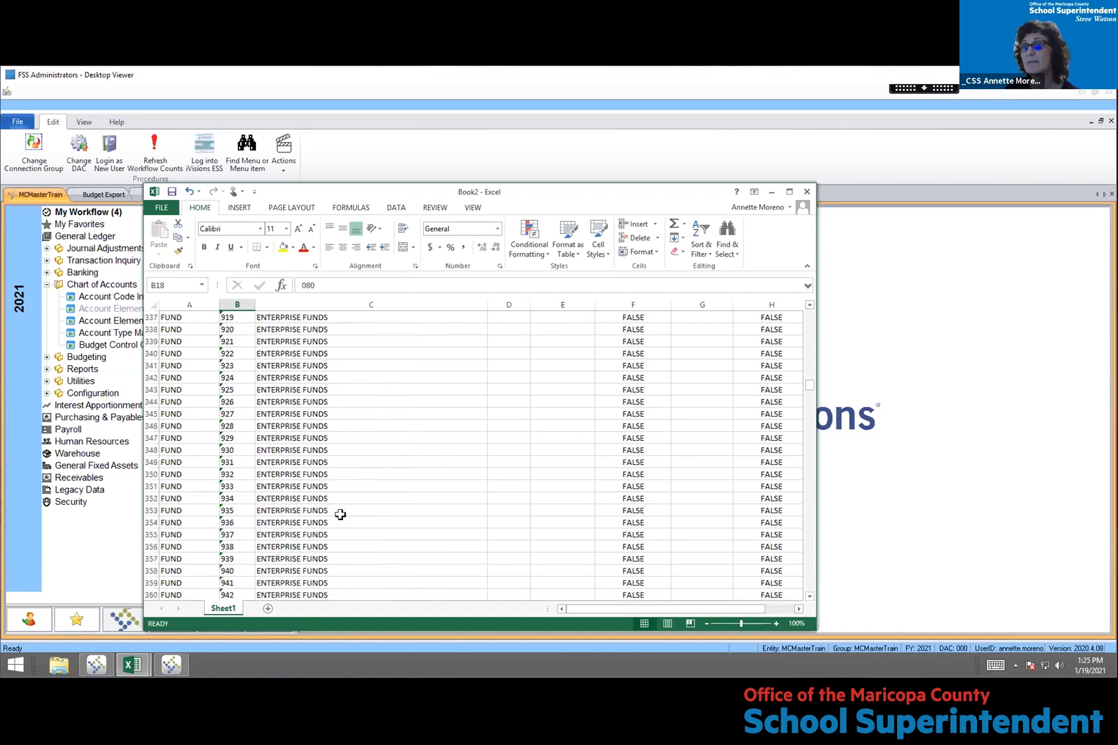
scroll(340, 515, "down", 3)
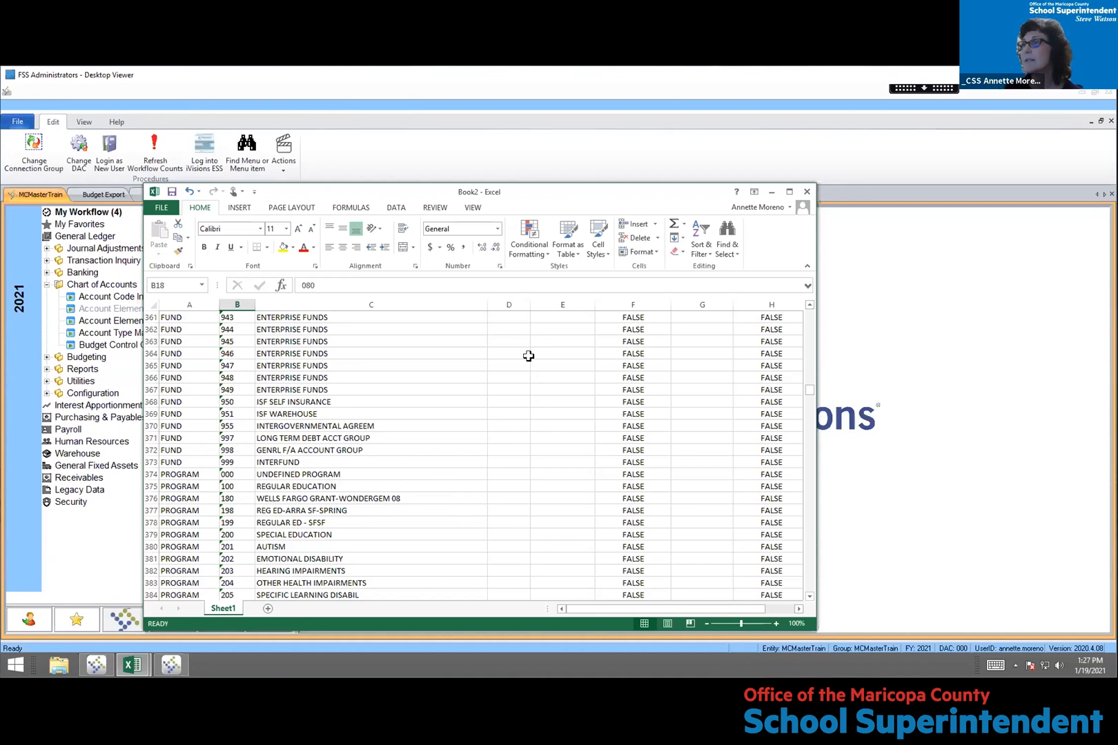
left_click(806, 196)
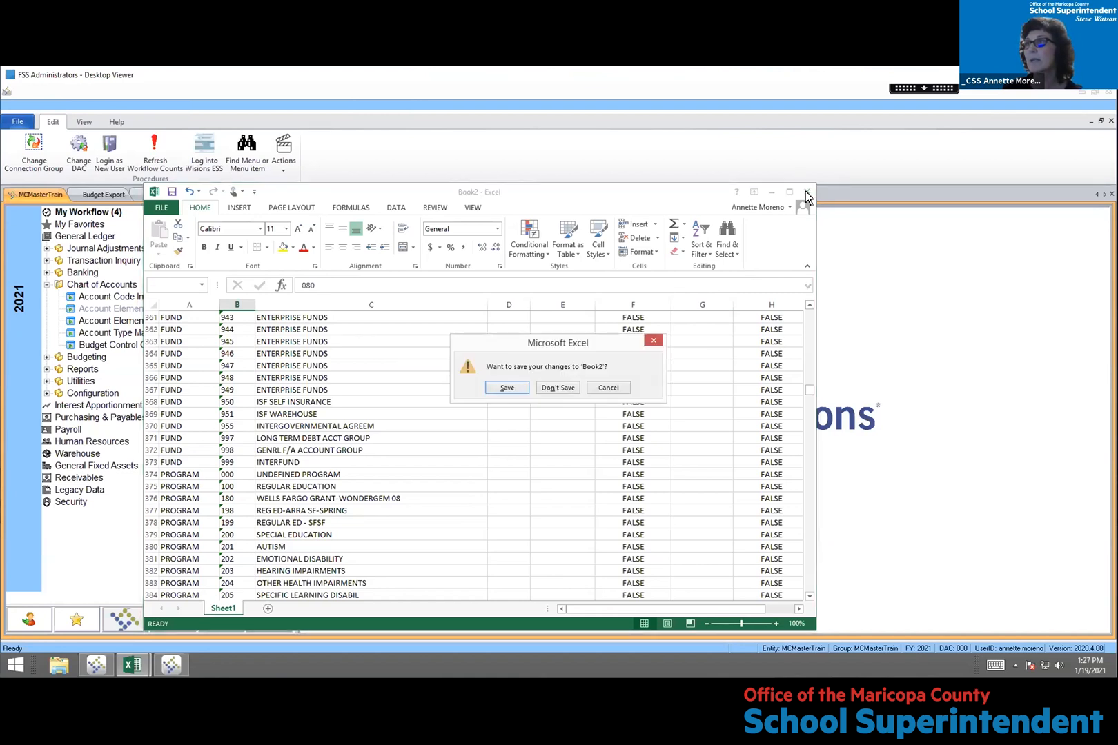
left_click(563, 391)
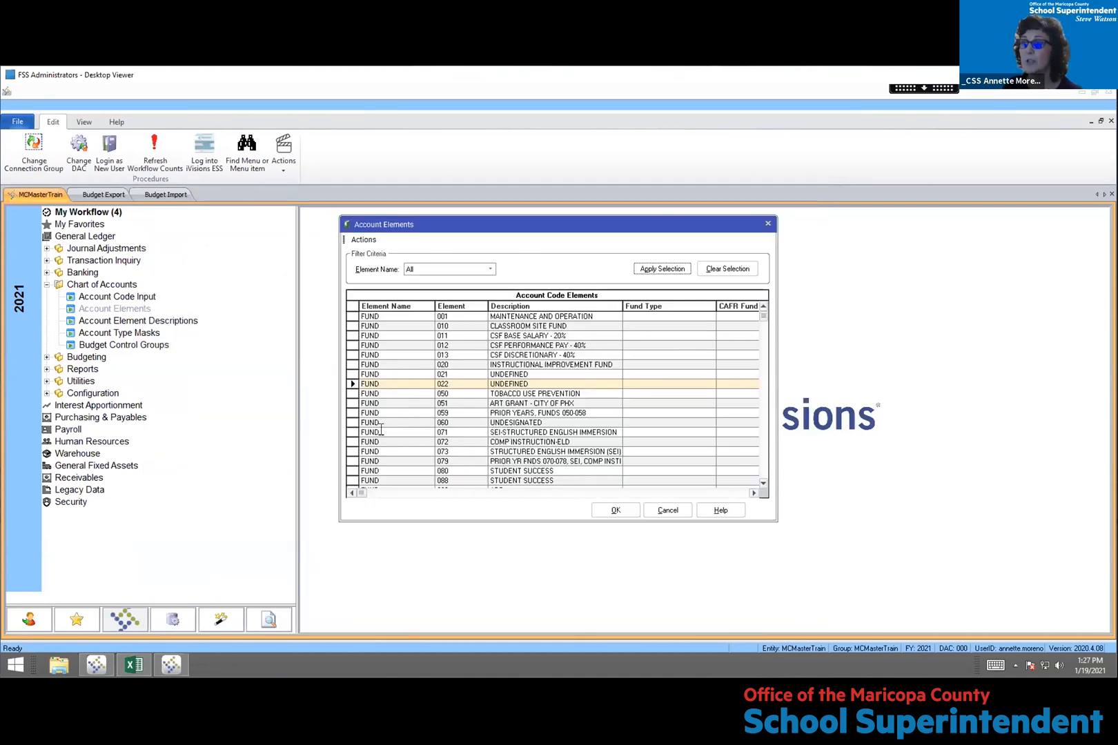
Inspect the edit form of the fund 022 element, cancel it without changes, and leave Account Elements
left_click(352, 384)
double_click(352, 384)
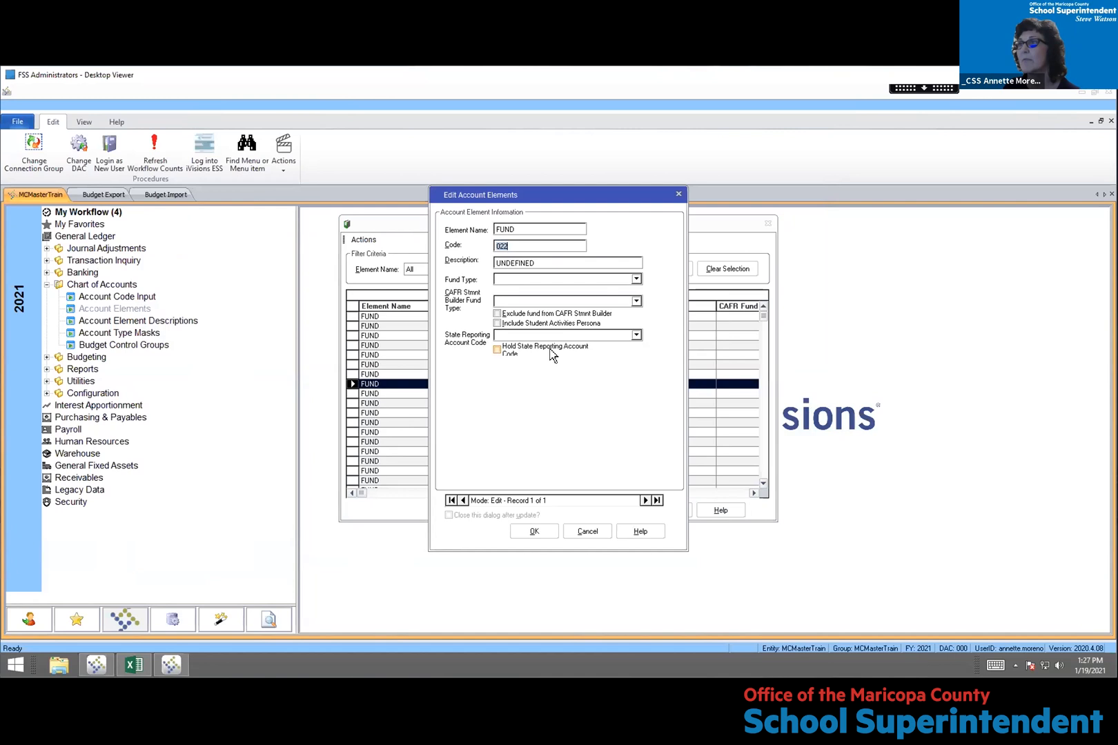
left_click(584, 535)
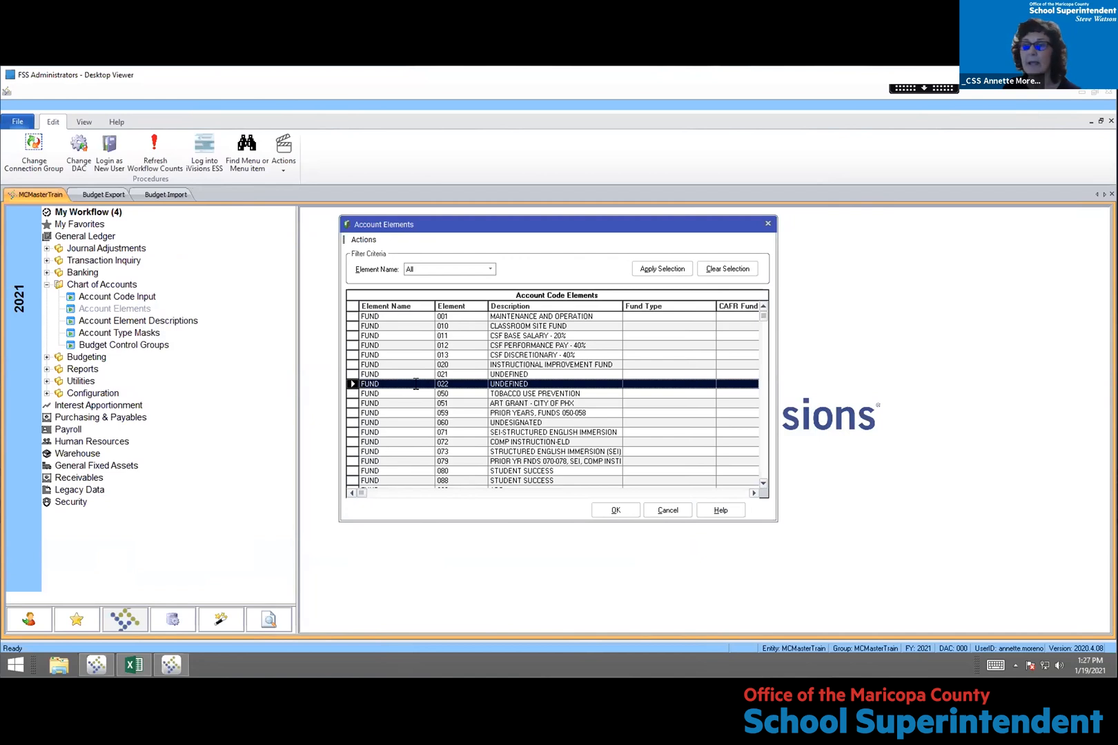
left_click(416, 383)
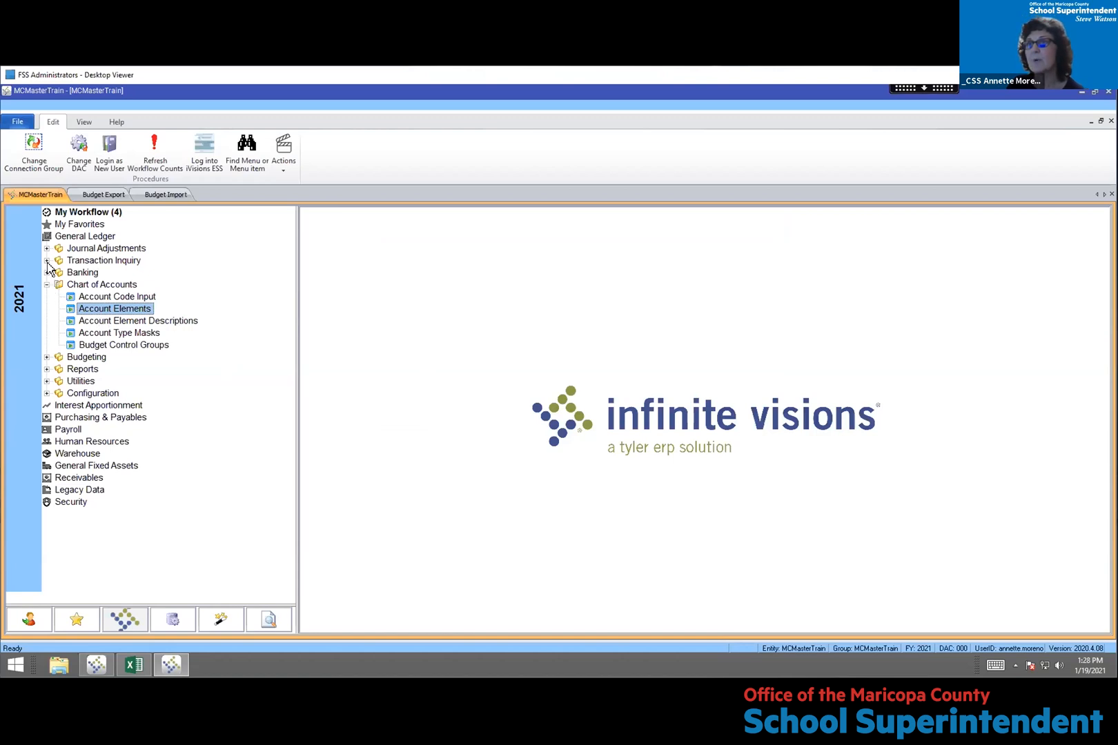
Open Journal Detail under Transaction Inquiry and set the fund segment of the account filter to 625
double_click(95, 261)
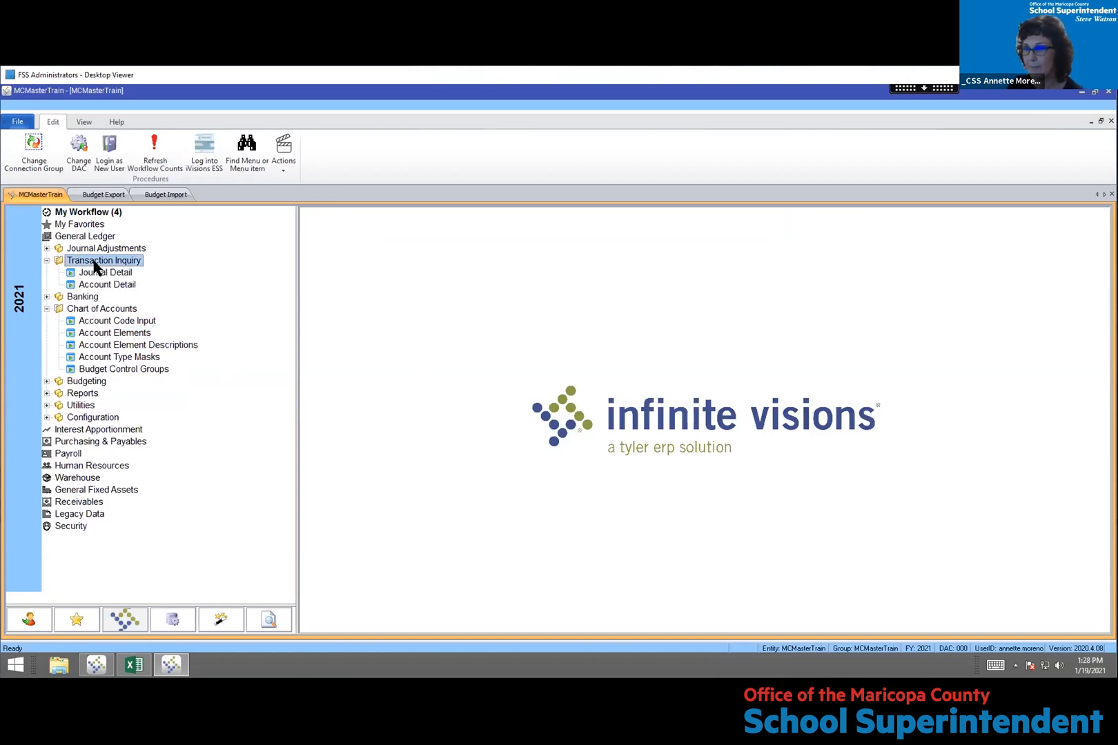
double_click(99, 273)
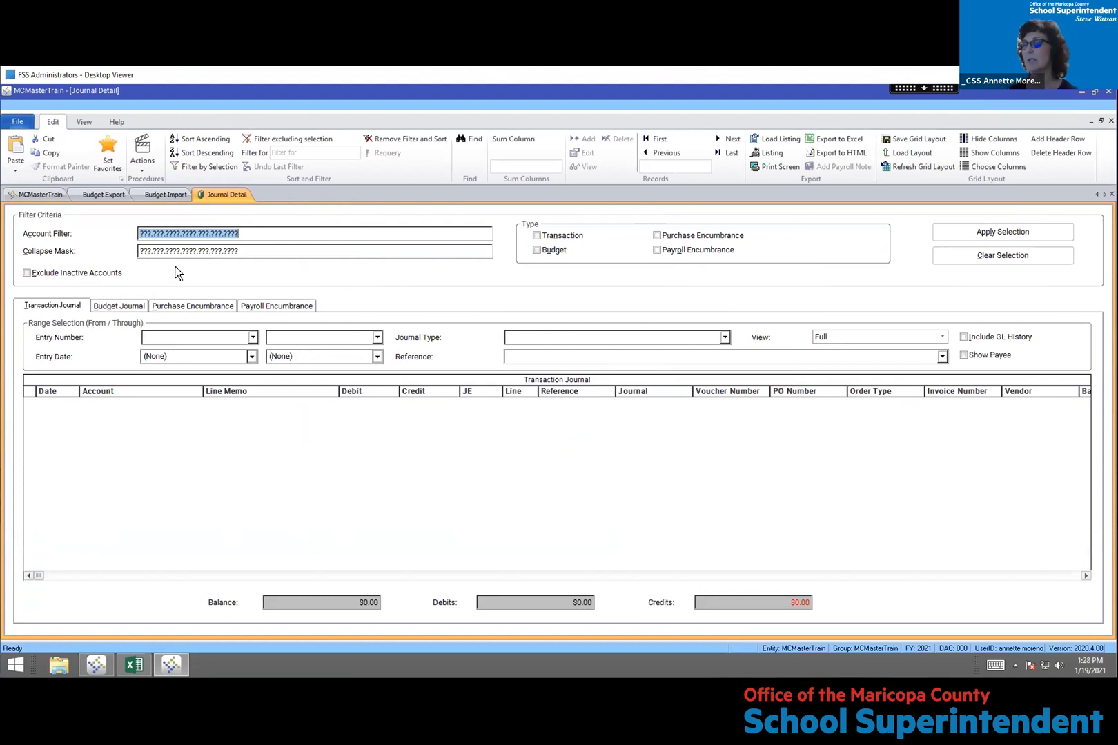
left_click(152, 232)
key("BackSpace")
key("BackSpace")
key("BackSpace")
key("BackSpace")
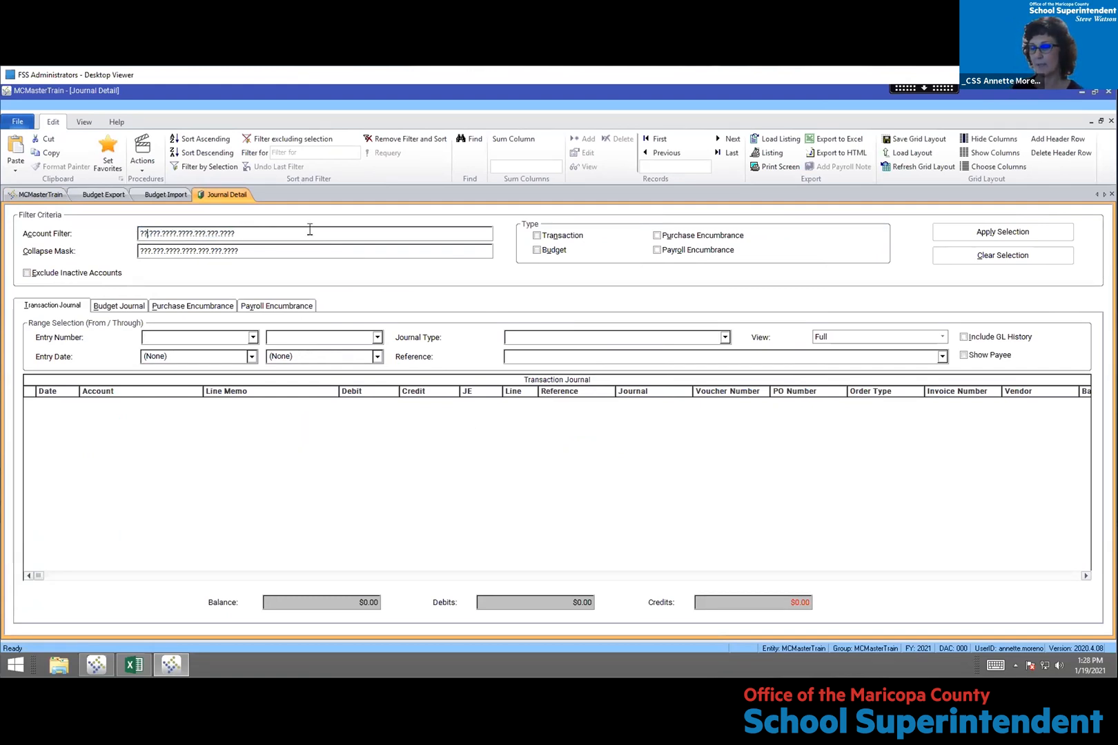
type("625")
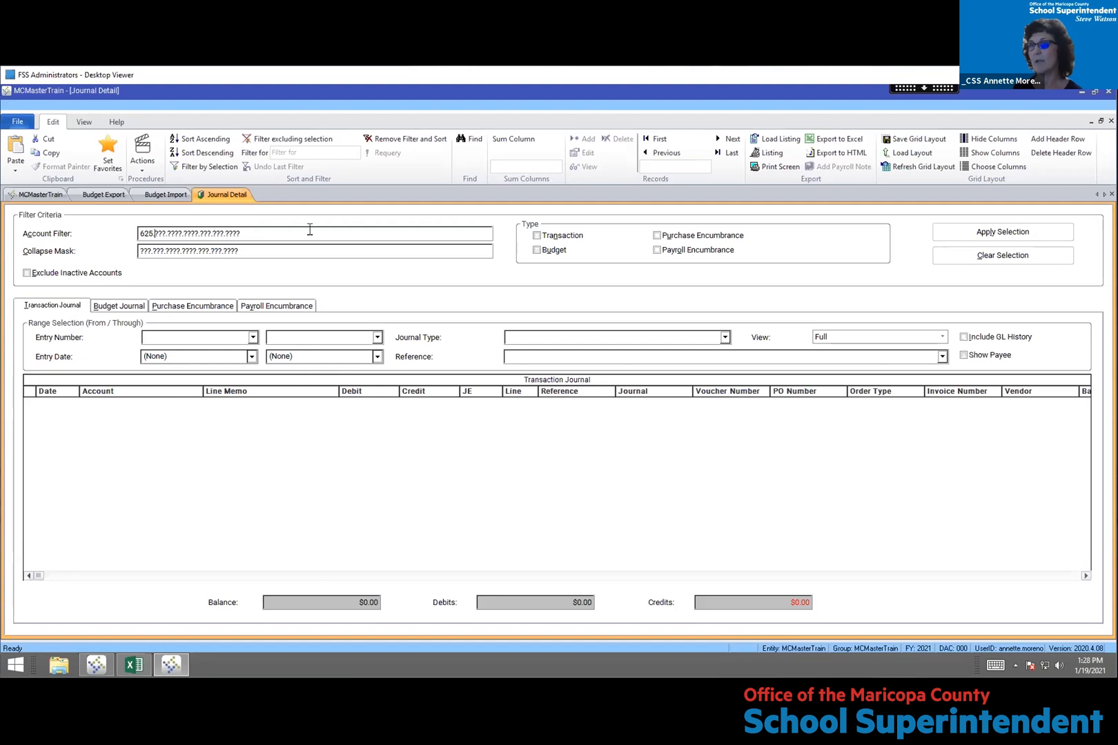
Set the fourth segment of the account filter to 03??, keeping wildcards in the remaining segments
key("Right")
key("Right")
key("Right")
key("Right")
key("Right")
key("Right")
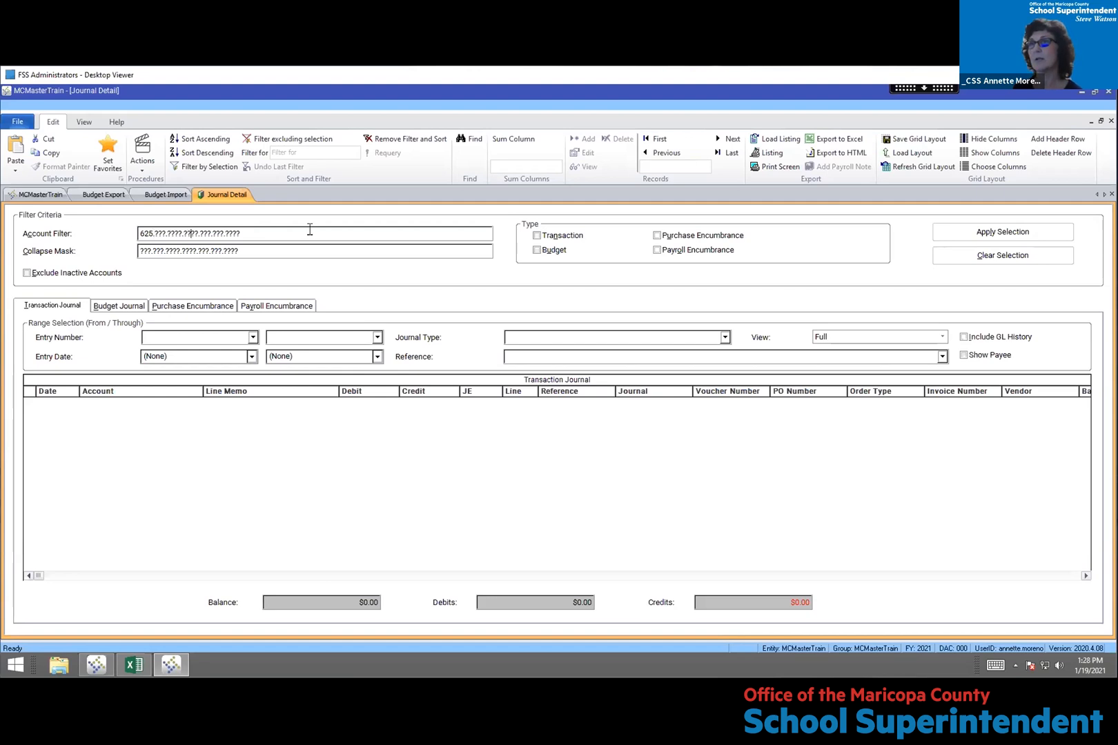
key("BackSpace")
key("BackSpace")
type("03")
Load the Transaction type journal entries for the account filter with GL history included, accepting the large data request
left_click(561, 238)
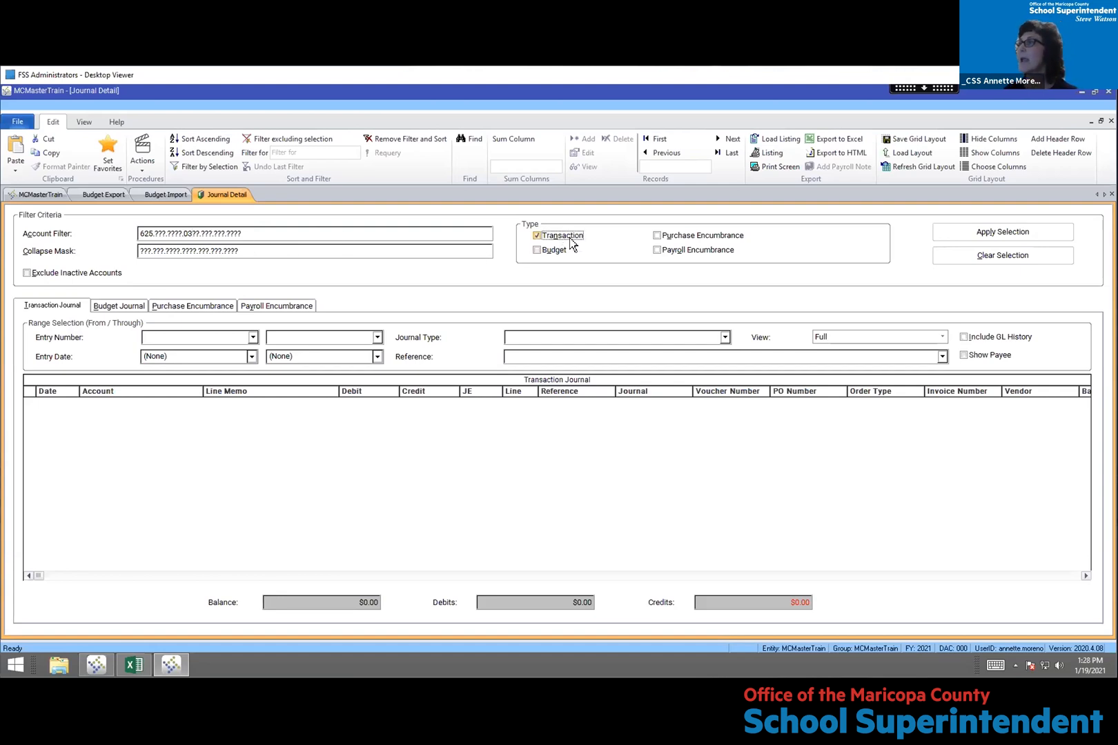
left_click(965, 339)
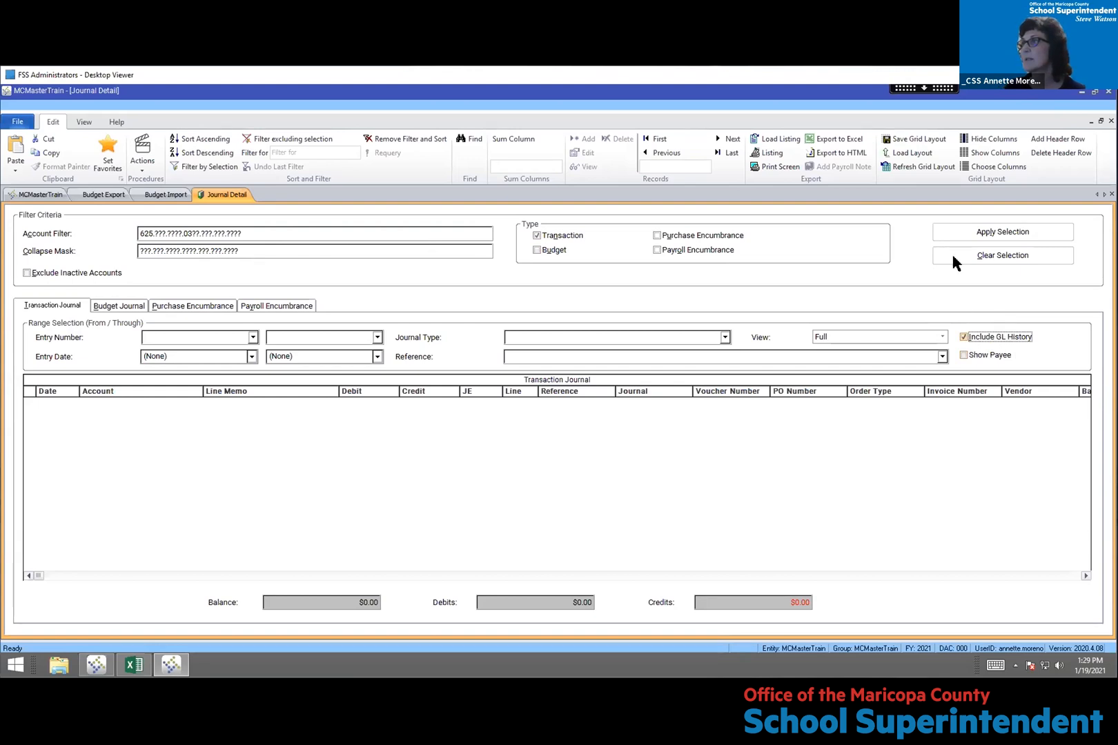
left_click(958, 233)
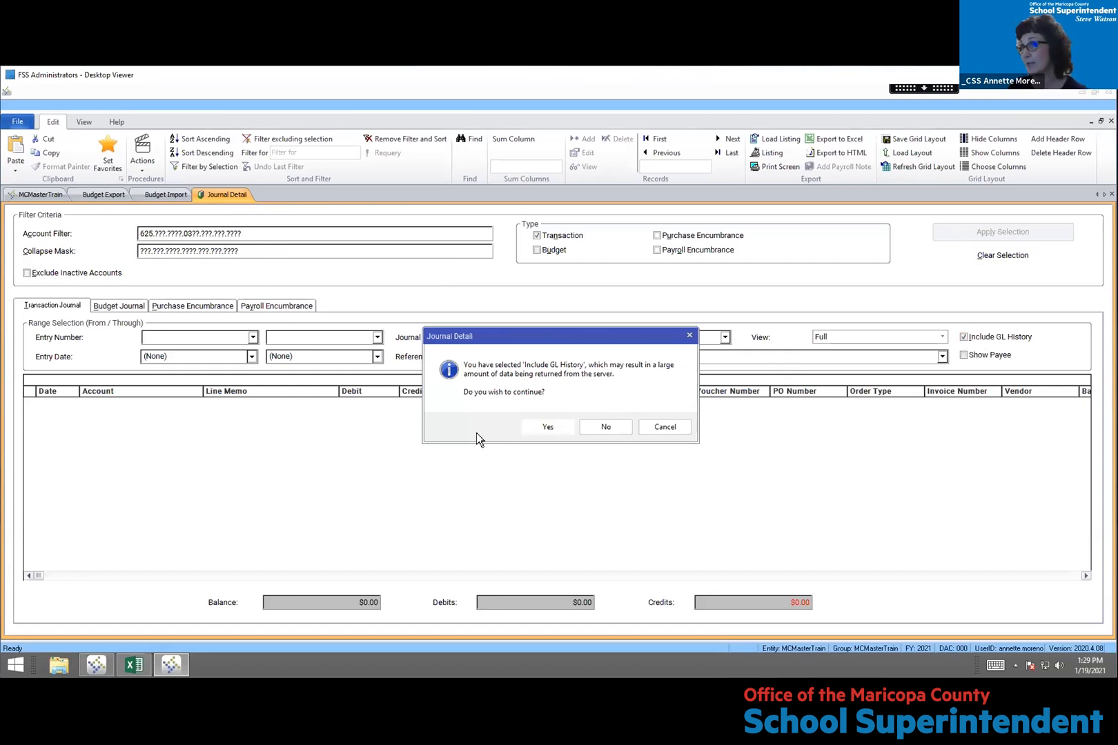
left_click(543, 436)
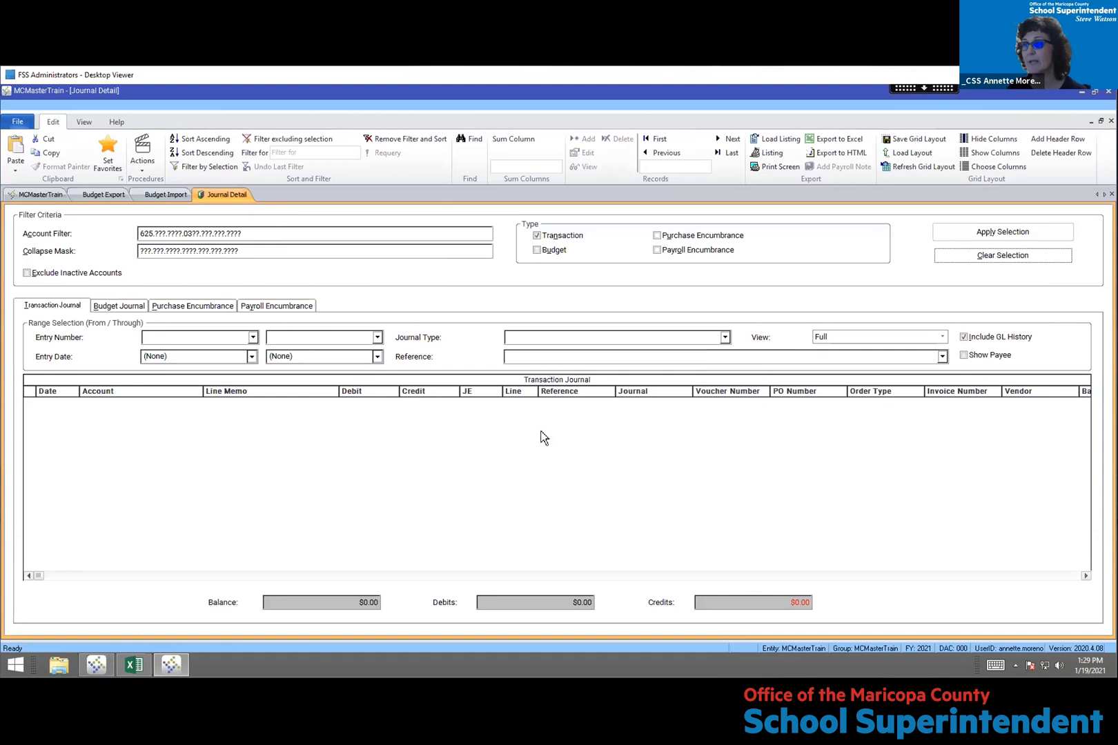
Replace the JE column of the Transaction Journal grid with the Fiscal Year column
left_click(476, 391)
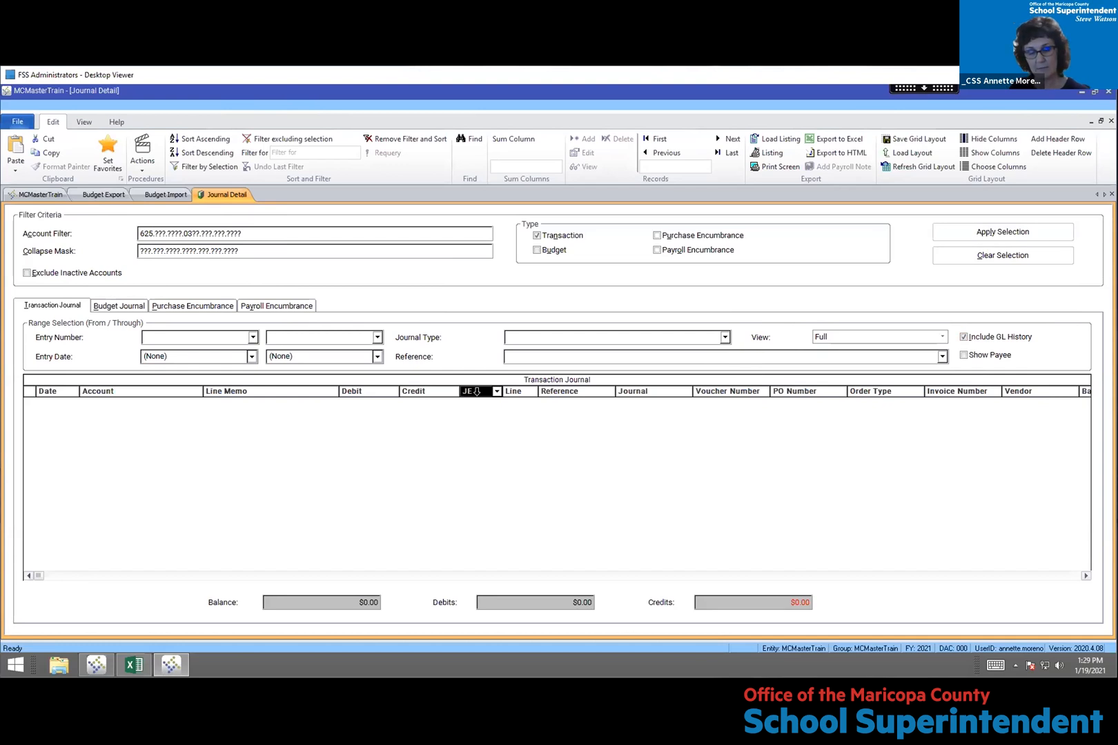
left_click_drag(503, 392, 501, 394)
left_click(495, 392)
scroll(467, 442, "down", 3)
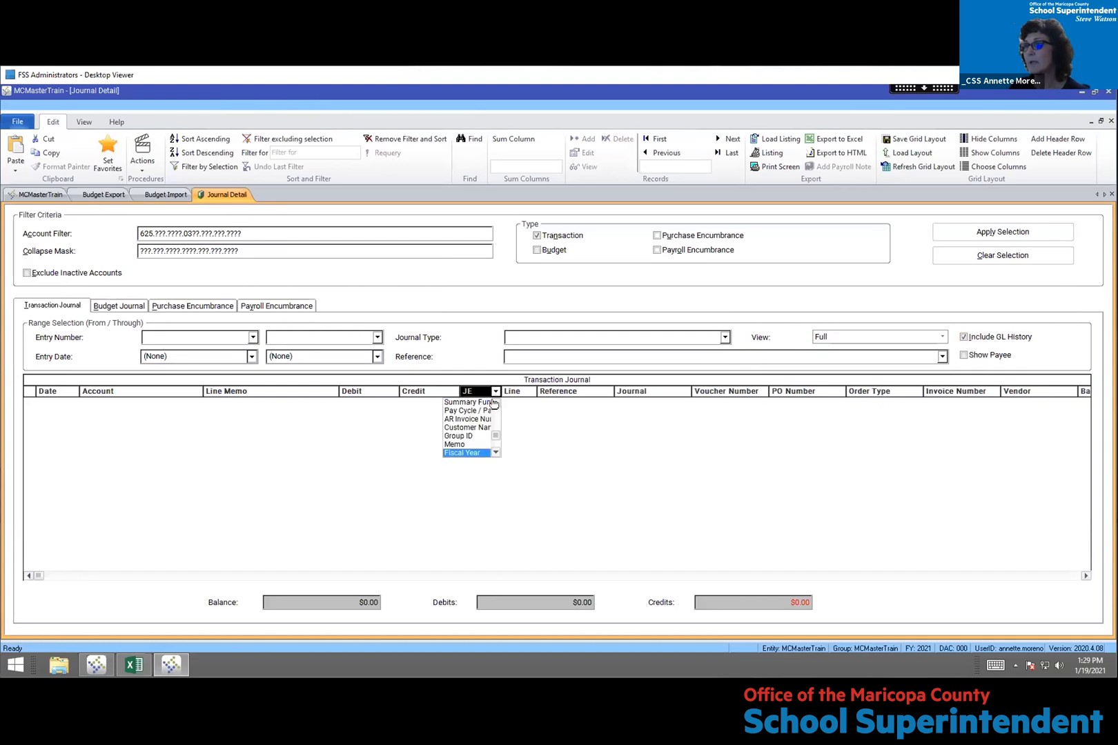
left_click(466, 453)
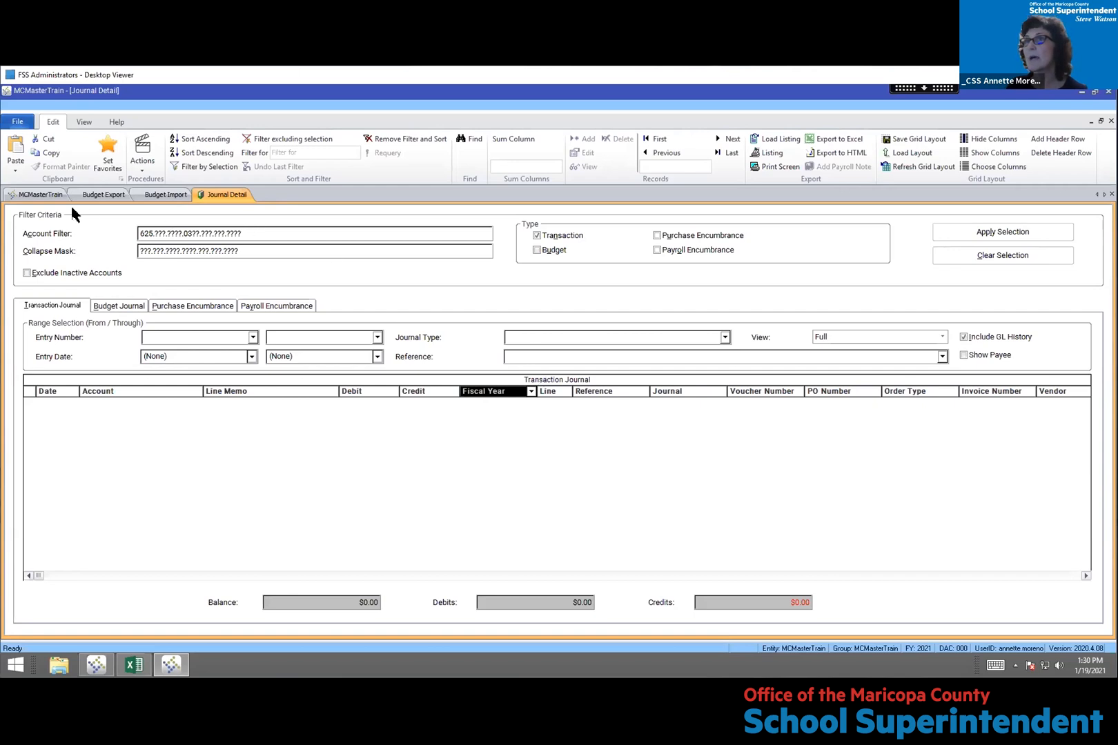
Open History Connection Groups under the Workflow Configuration section of Security
left_click(41, 193)
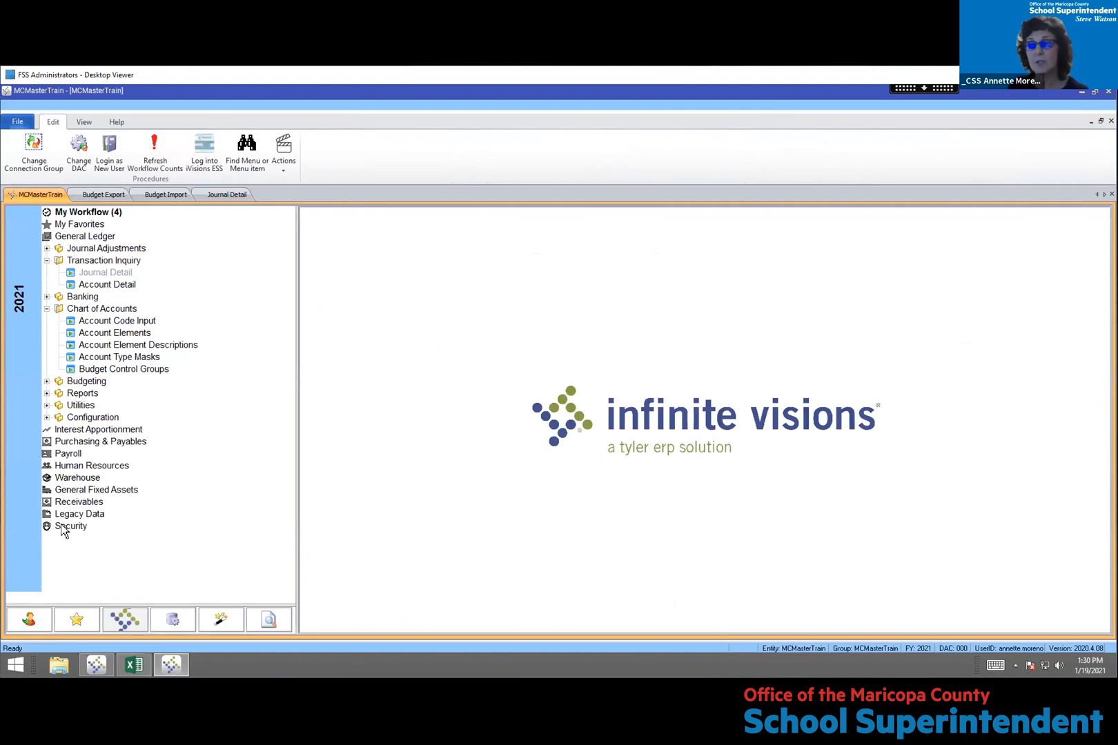
left_click(62, 526)
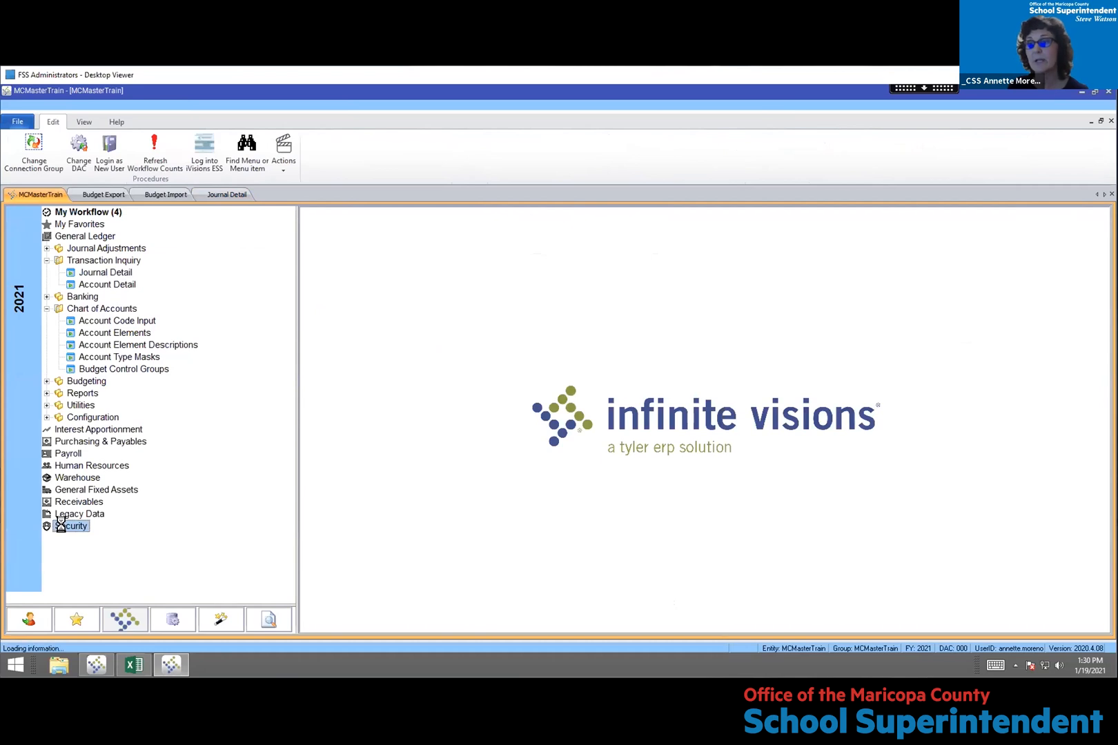
left_click(89, 575)
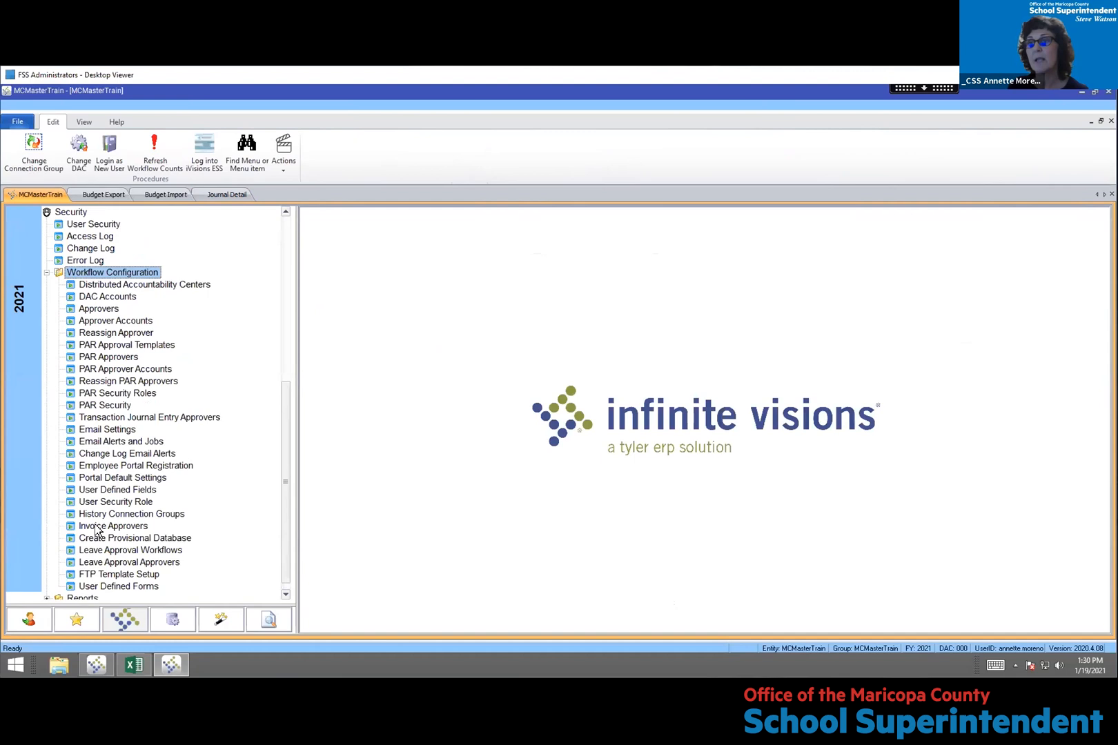
left_click(89, 516)
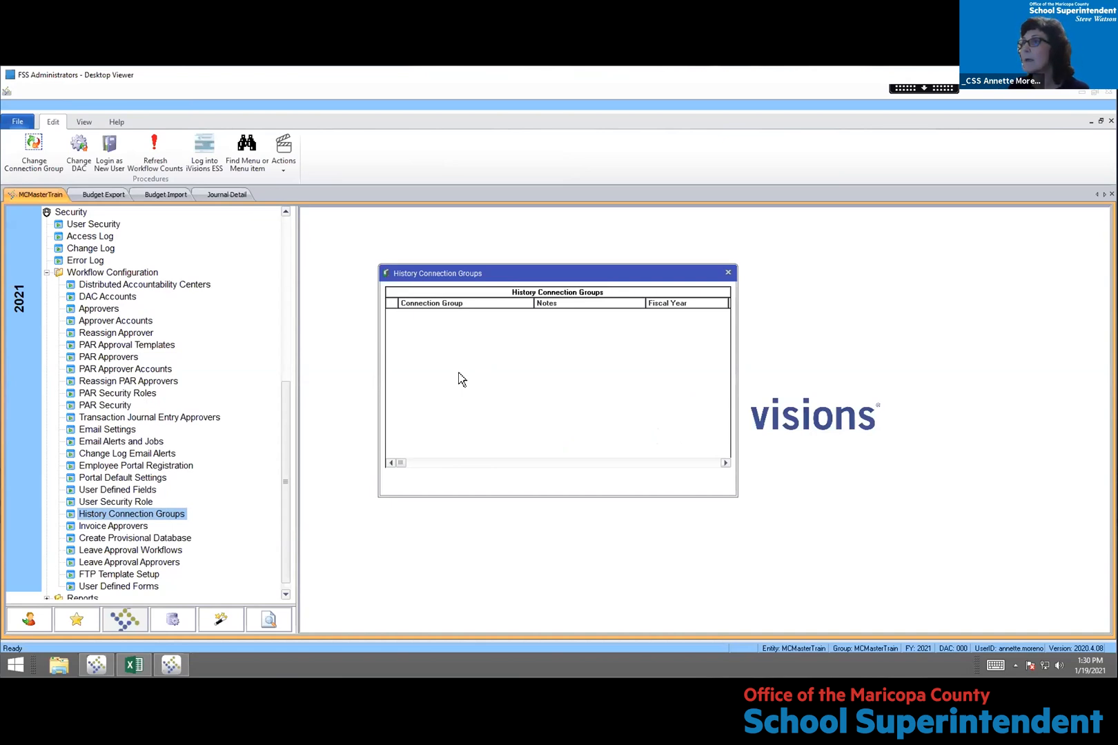
Inspect the form for adding a history connection group, cancel it without entries, and close History Connection Groups
right_click(459, 373)
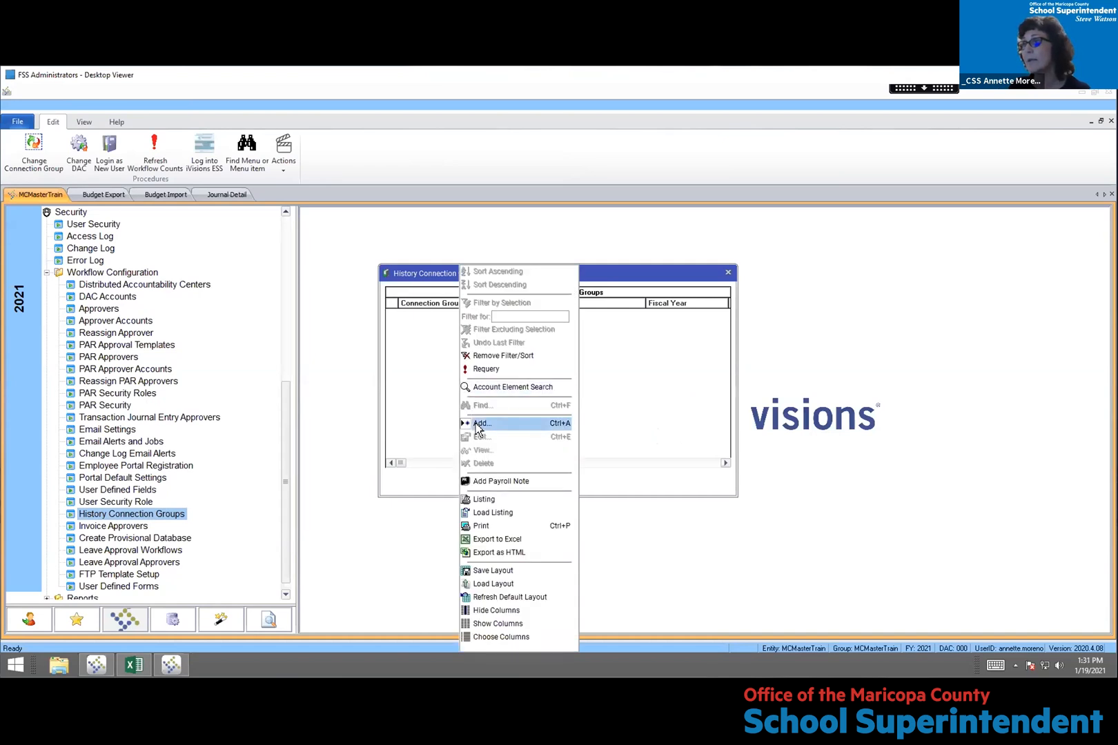
left_click(480, 424)
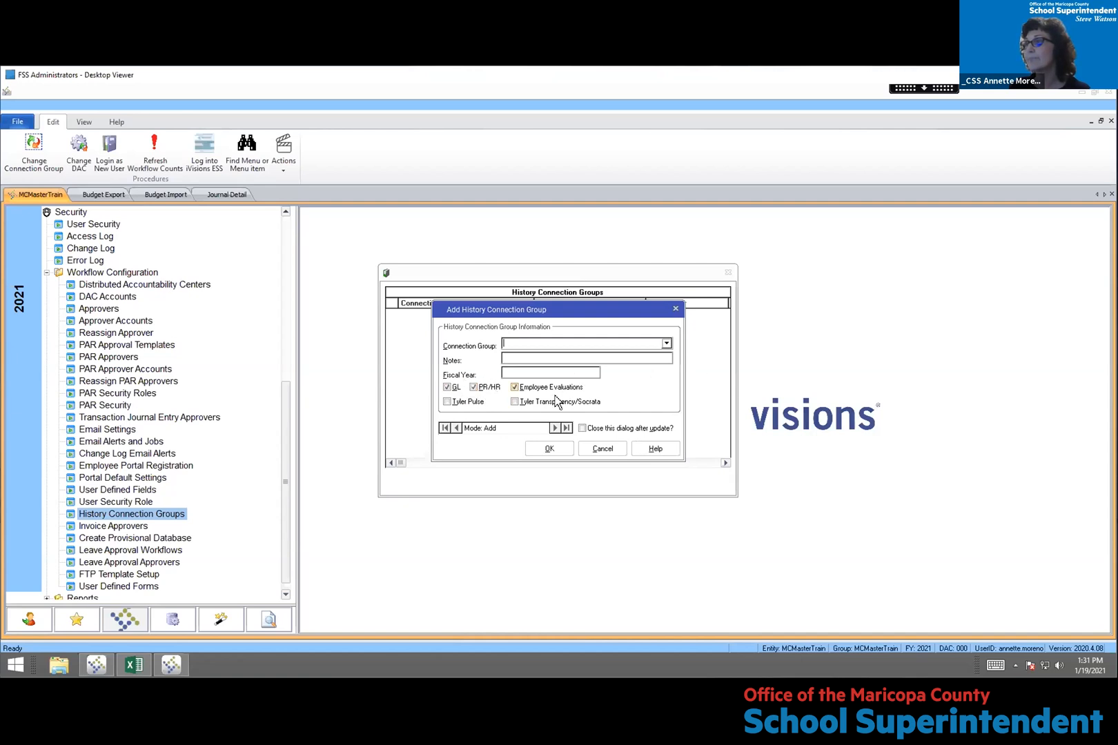
left_click(580, 448)
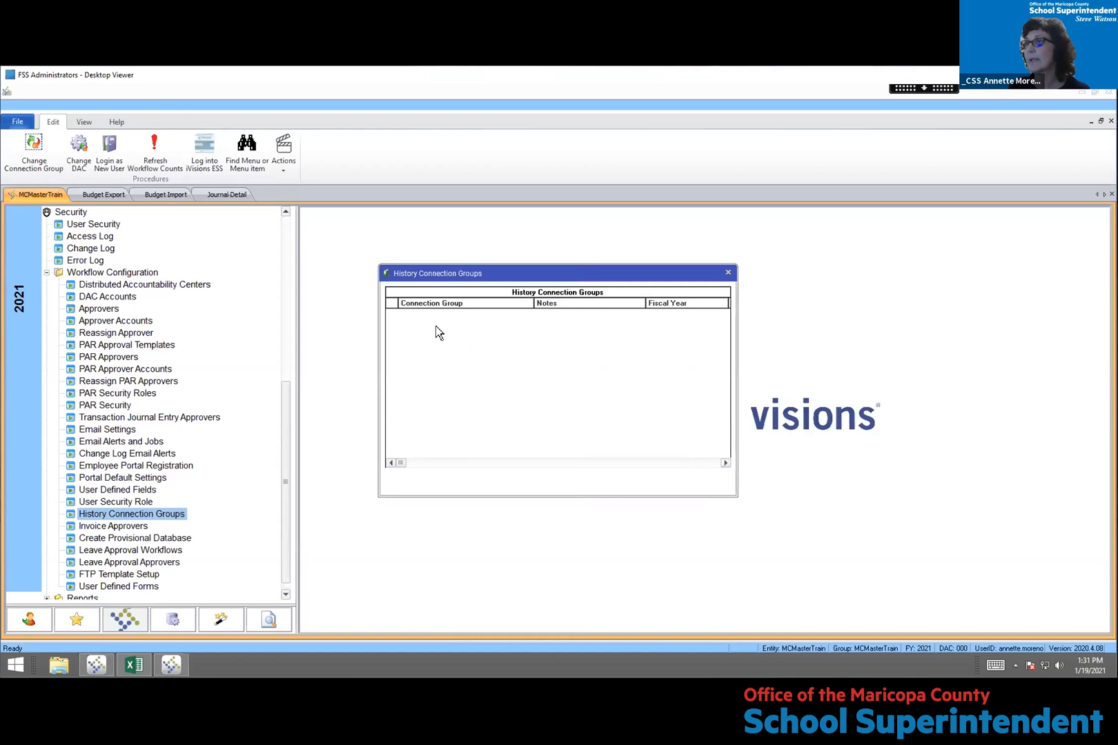
left_click(729, 274)
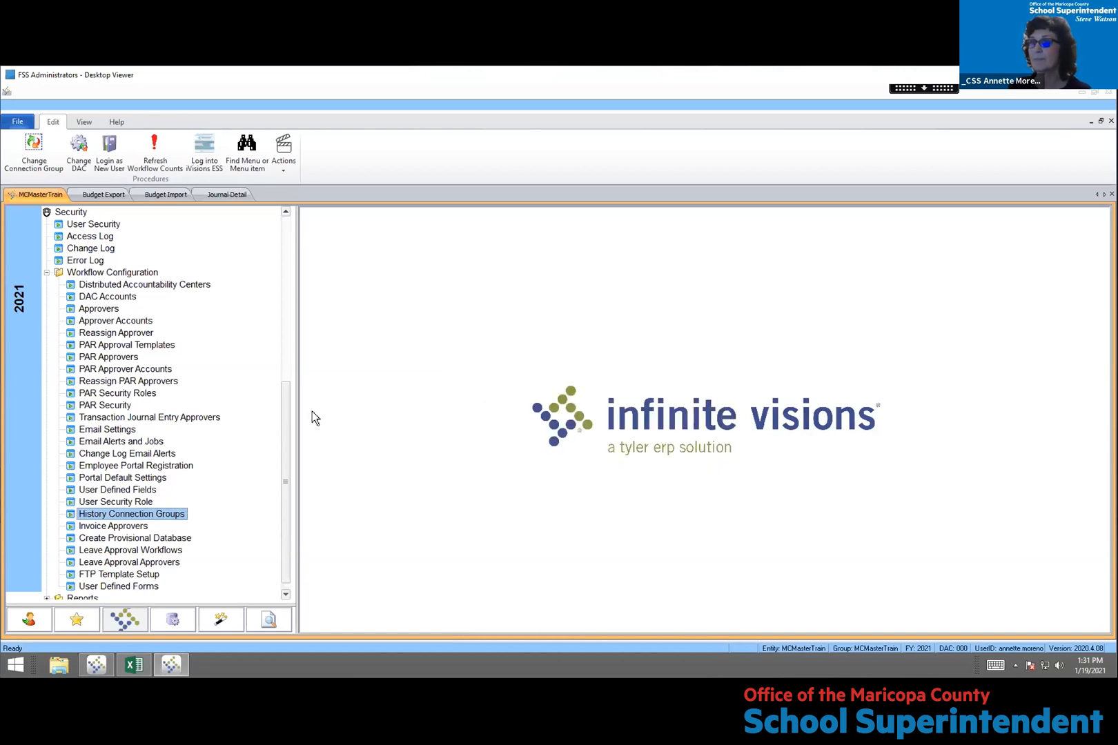
Collapse the expanded Workflow Configuration and Transaction Inquiry folders and open Account Code Input under Chart of Accounts
left_click(46, 274)
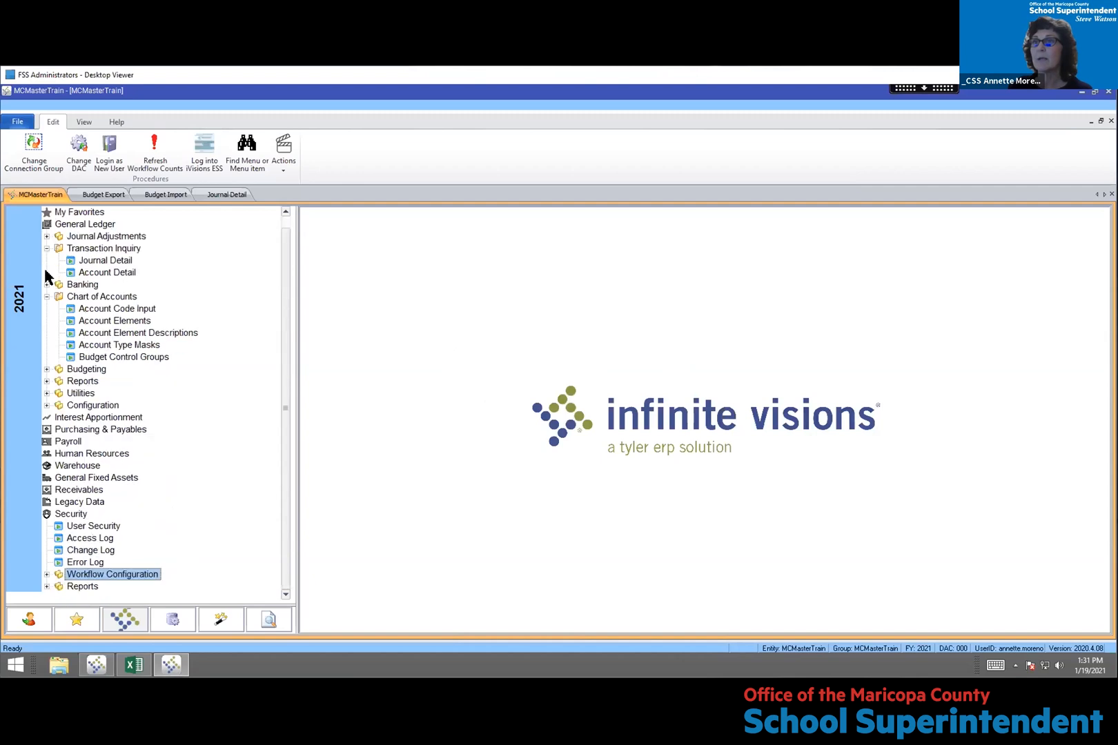
left_click(46, 298)
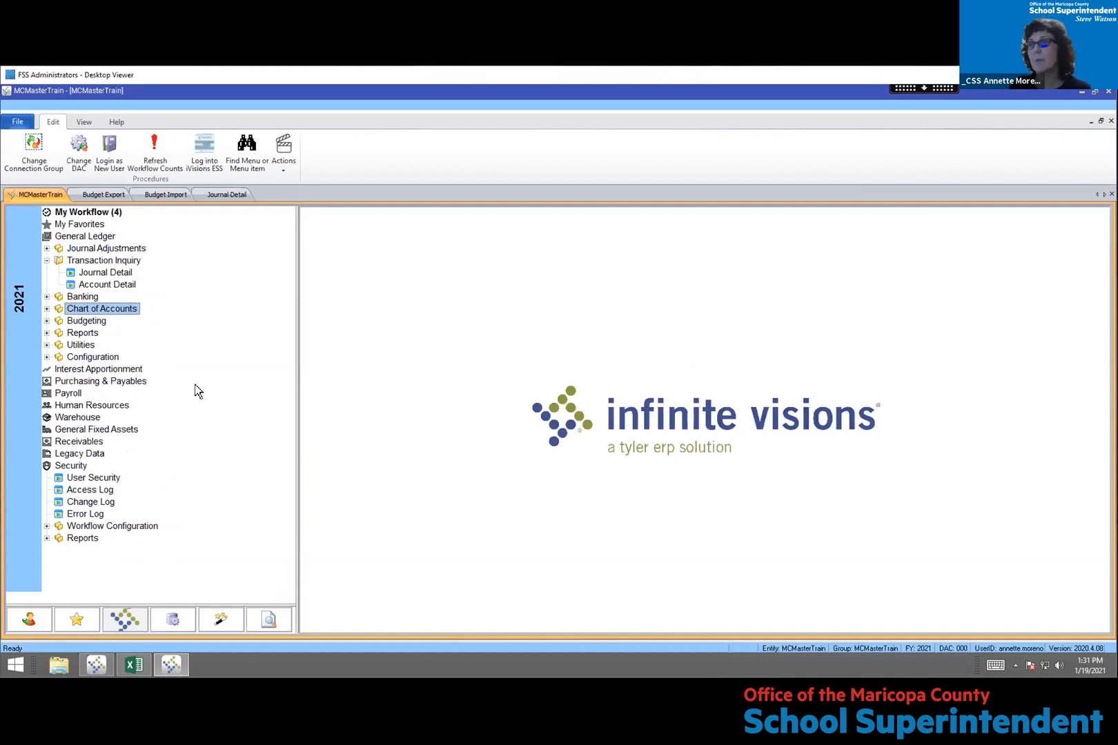
left_click(47, 261)
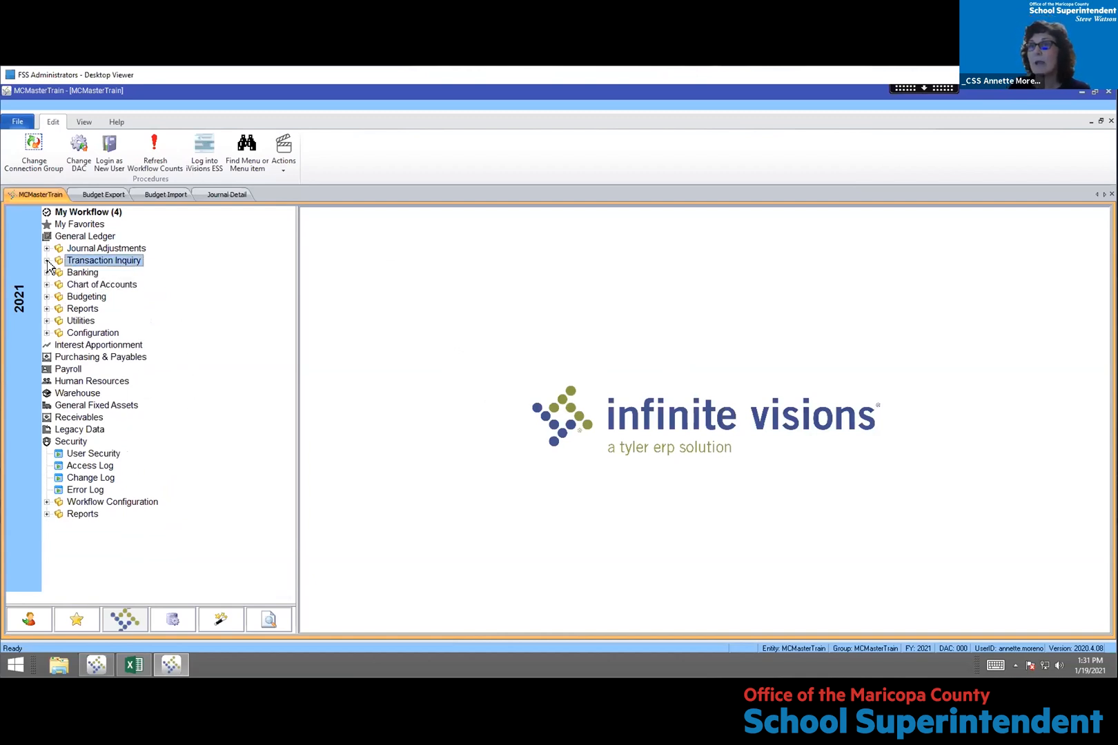
double_click(84, 285)
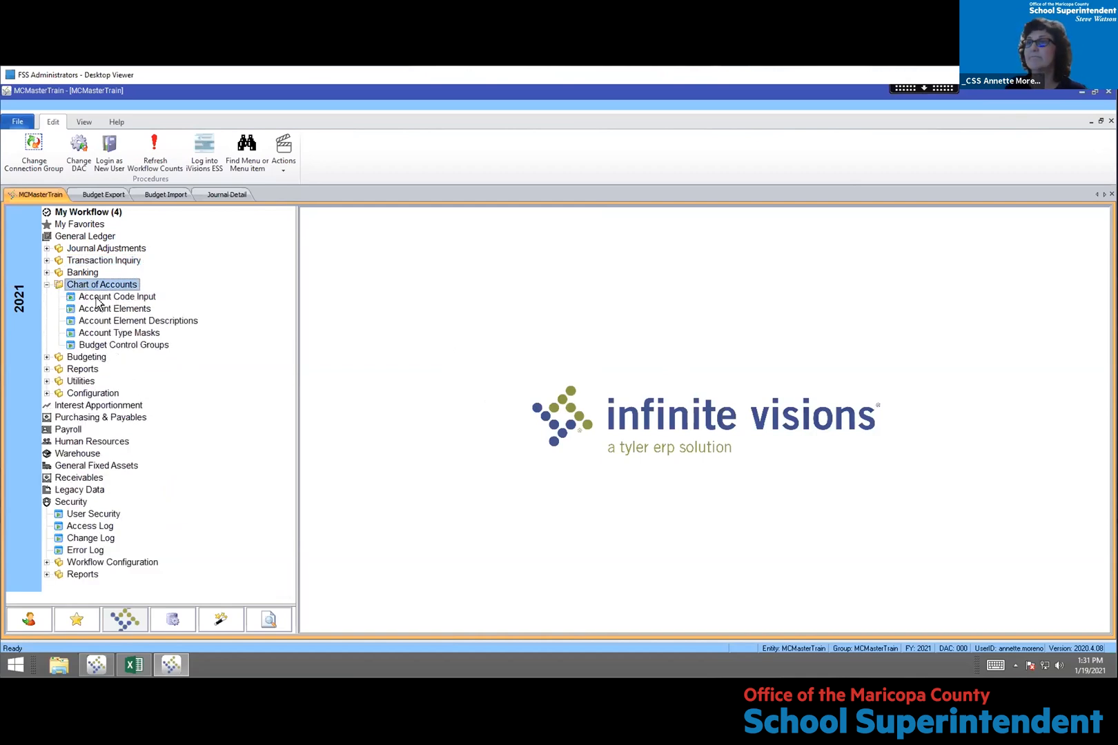
double_click(97, 298)
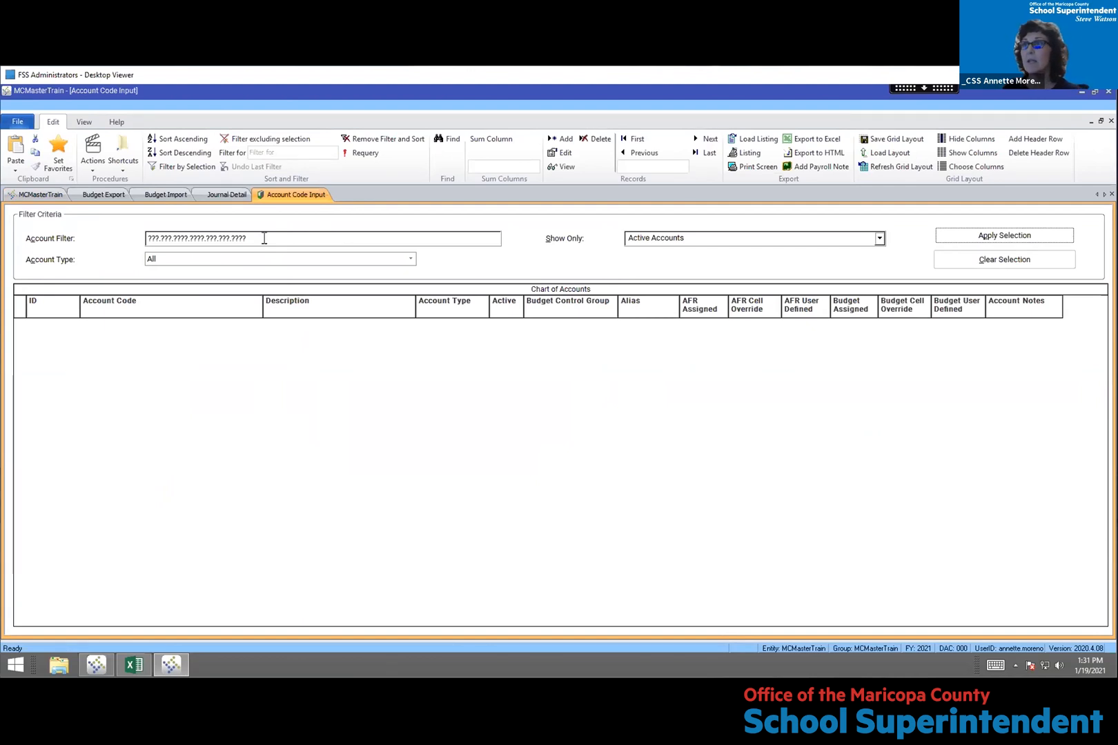
Set the fund segment of the account filter to 625 and load the matching active accounts
left_click(880, 239)
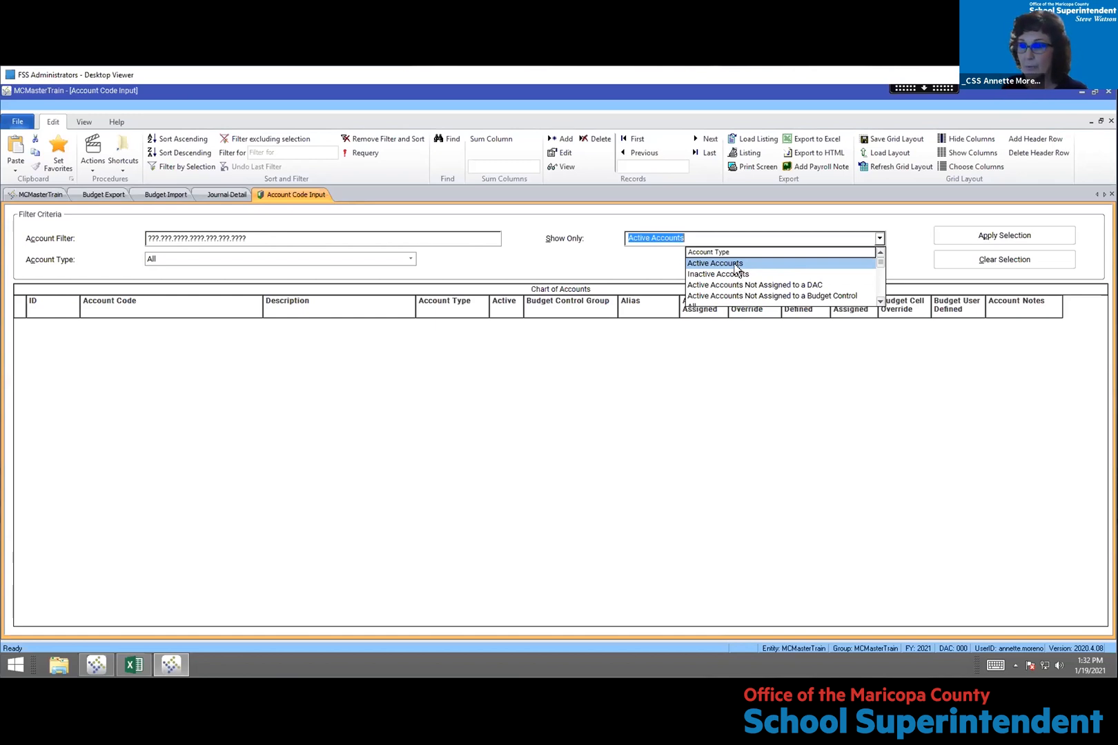
left_click(549, 266)
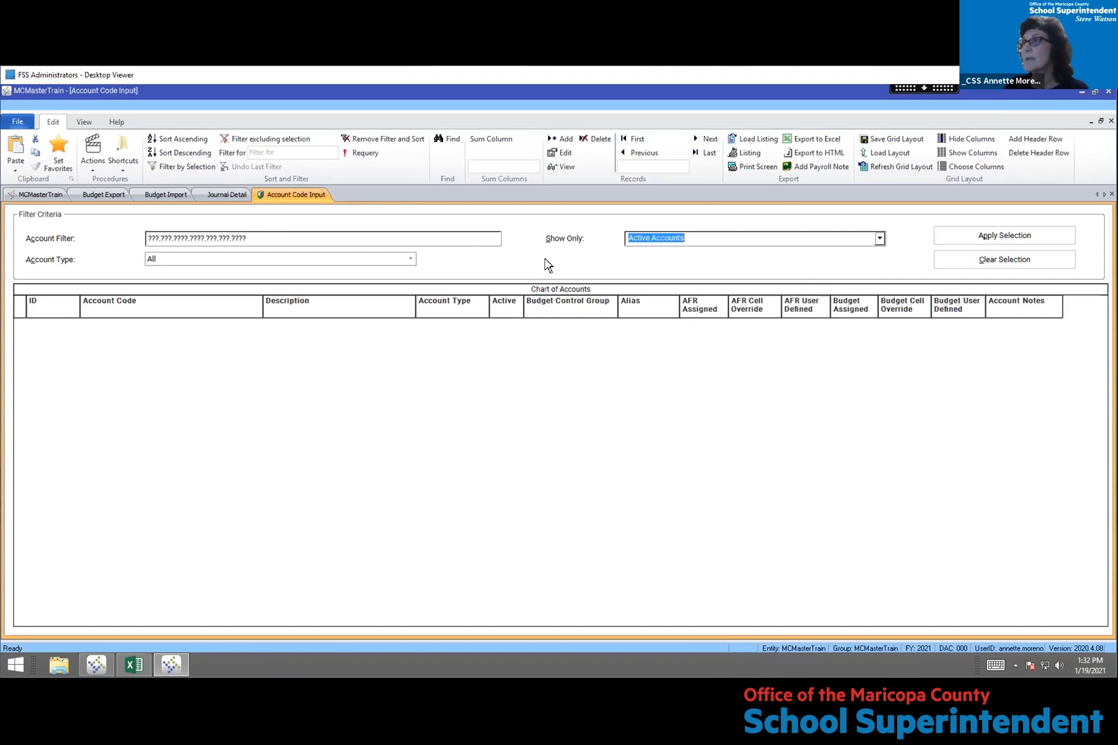
left_click(158, 238)
left_click(158, 238)
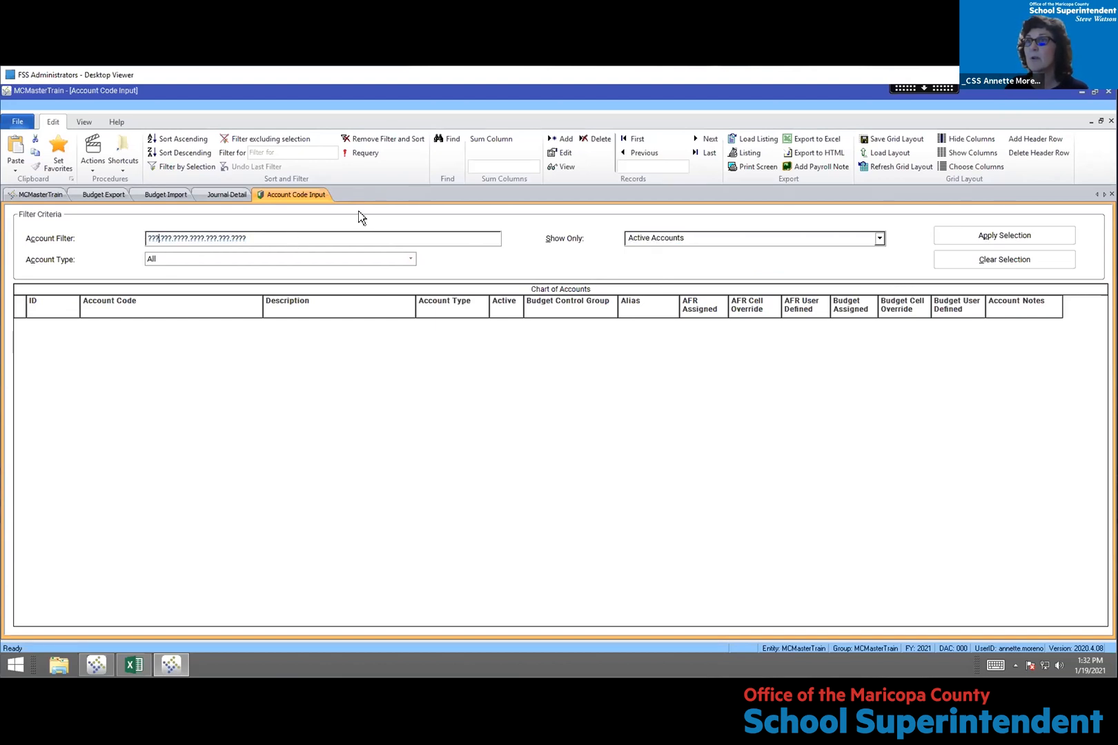
key("BackSpace")
key("BackSpace")
key("BackSpace")
type("625")
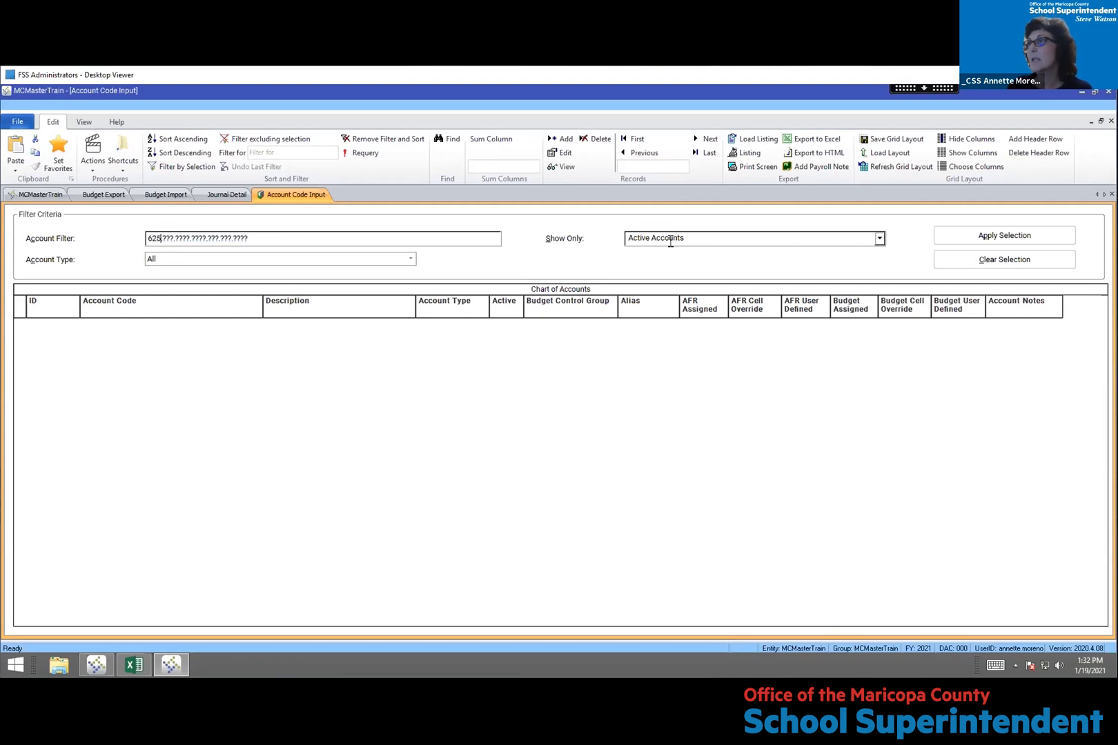
left_click(956, 239)
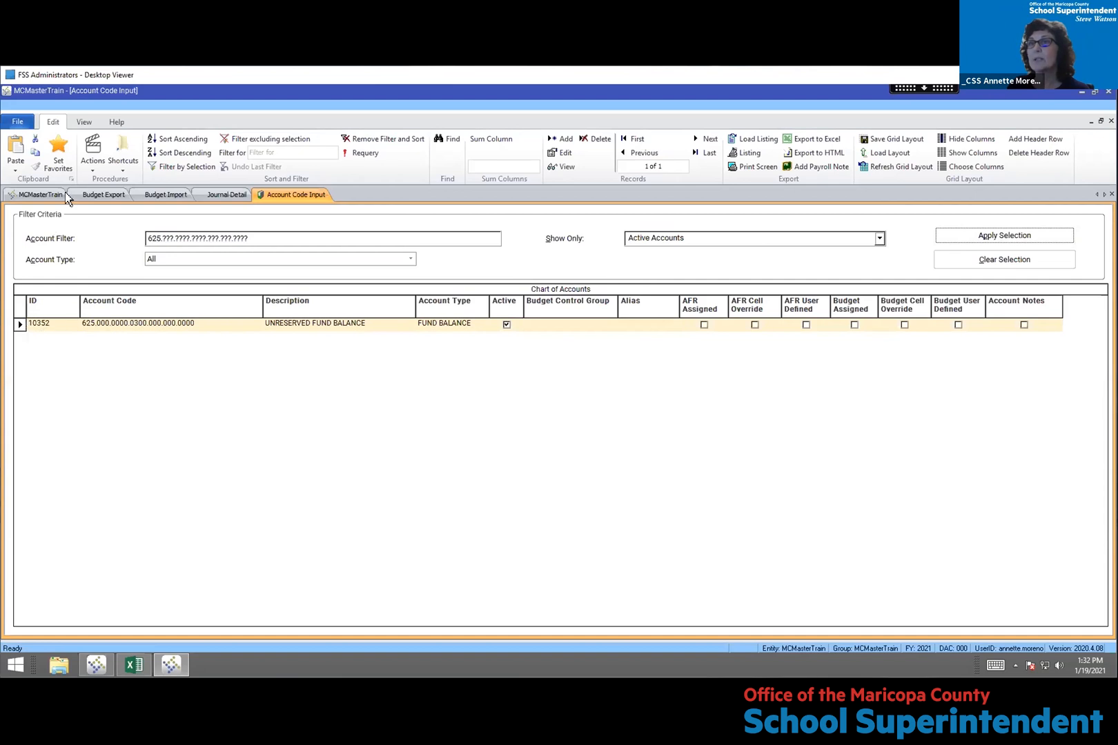
Update the status of the listed Unreserved Fund Balance account to Inactive
left_click(92, 152)
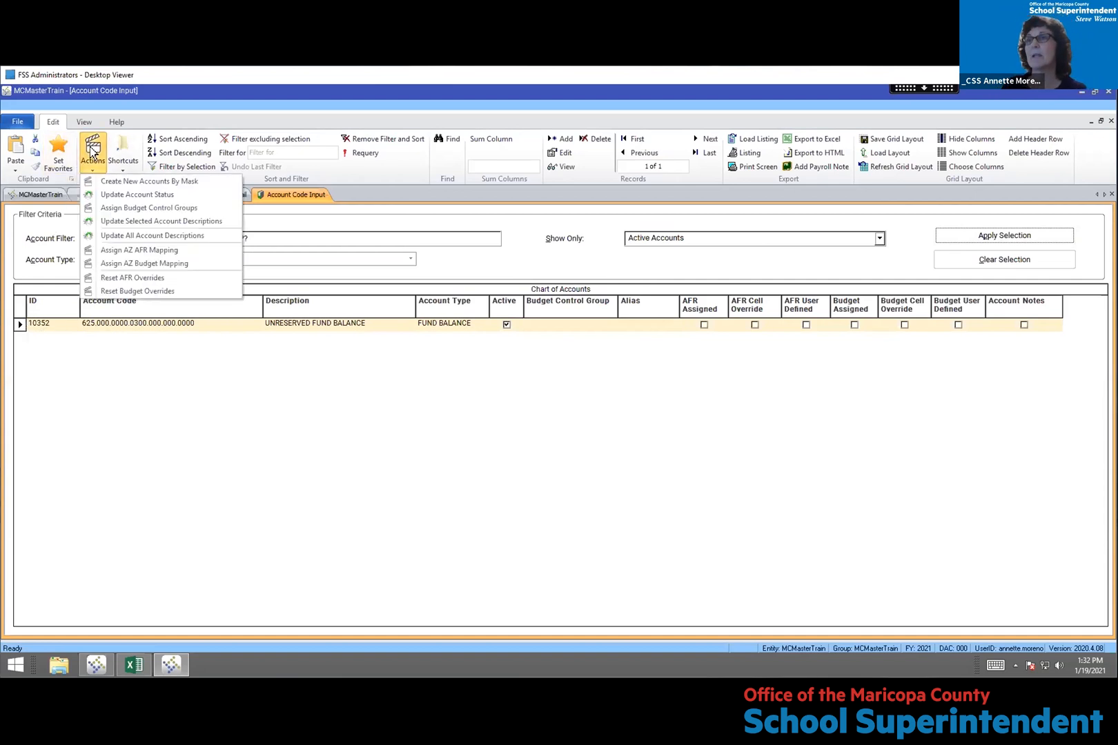
left_click(110, 194)
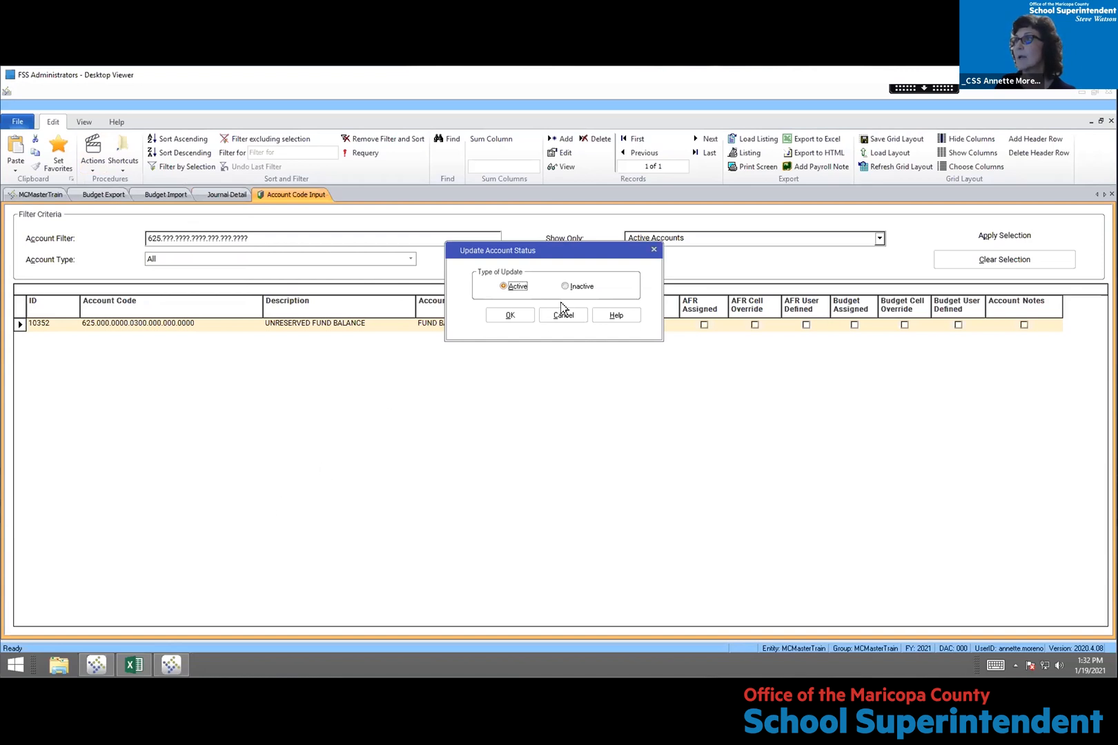
left_click(575, 289)
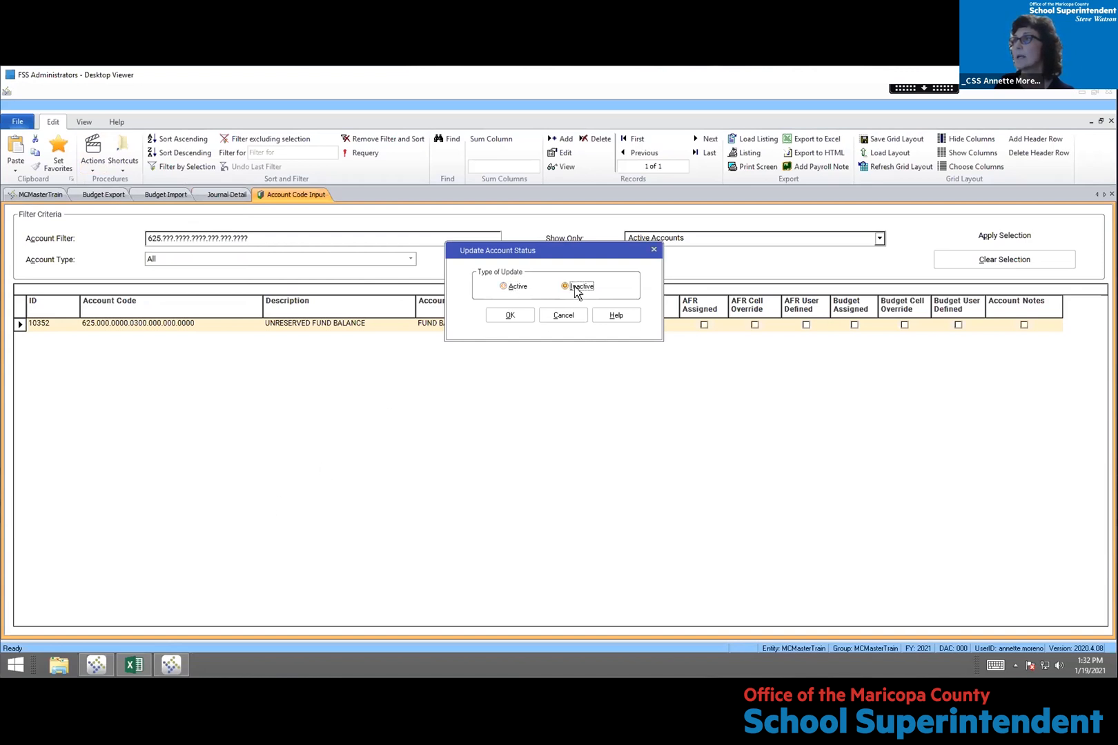
left_click(511, 316)
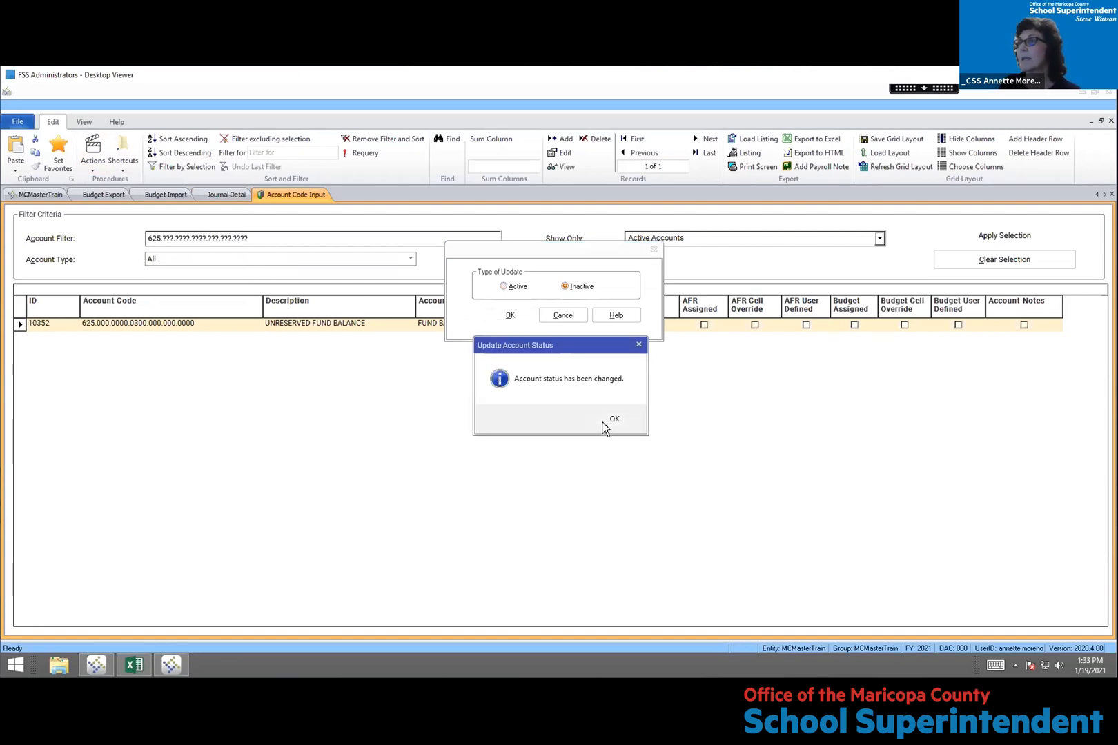
left_click(608, 421)
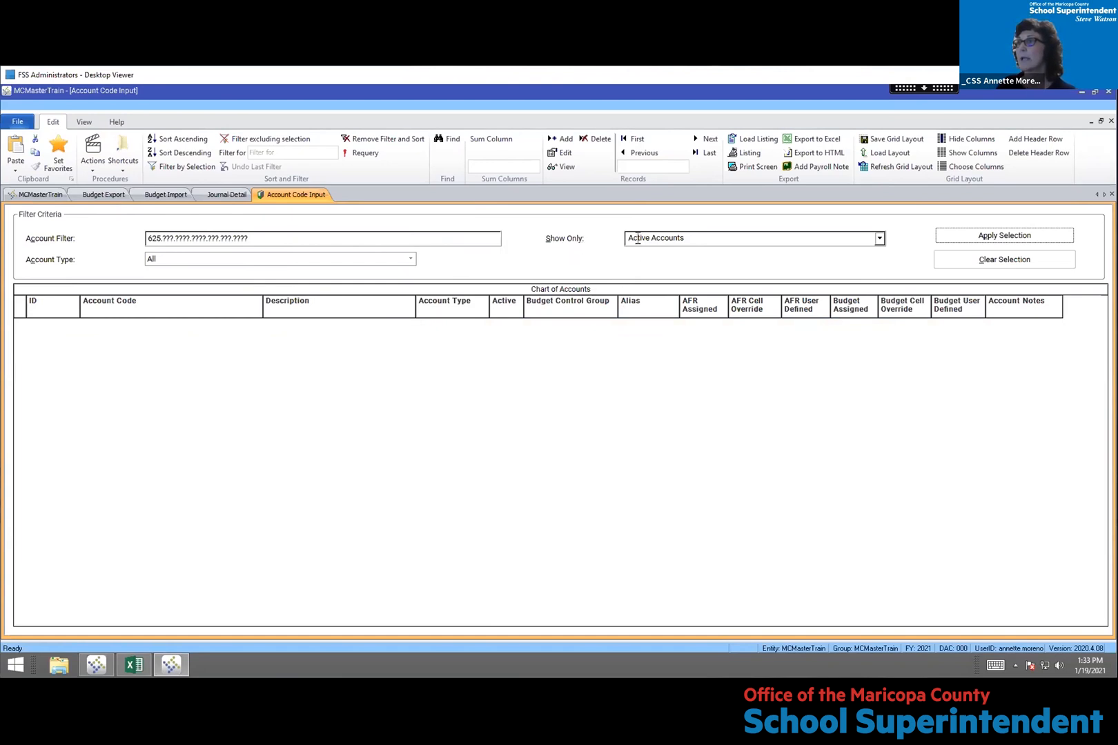
Restrict the fund 625 account list to Inactive Accounts and reload it
left_click(879, 239)
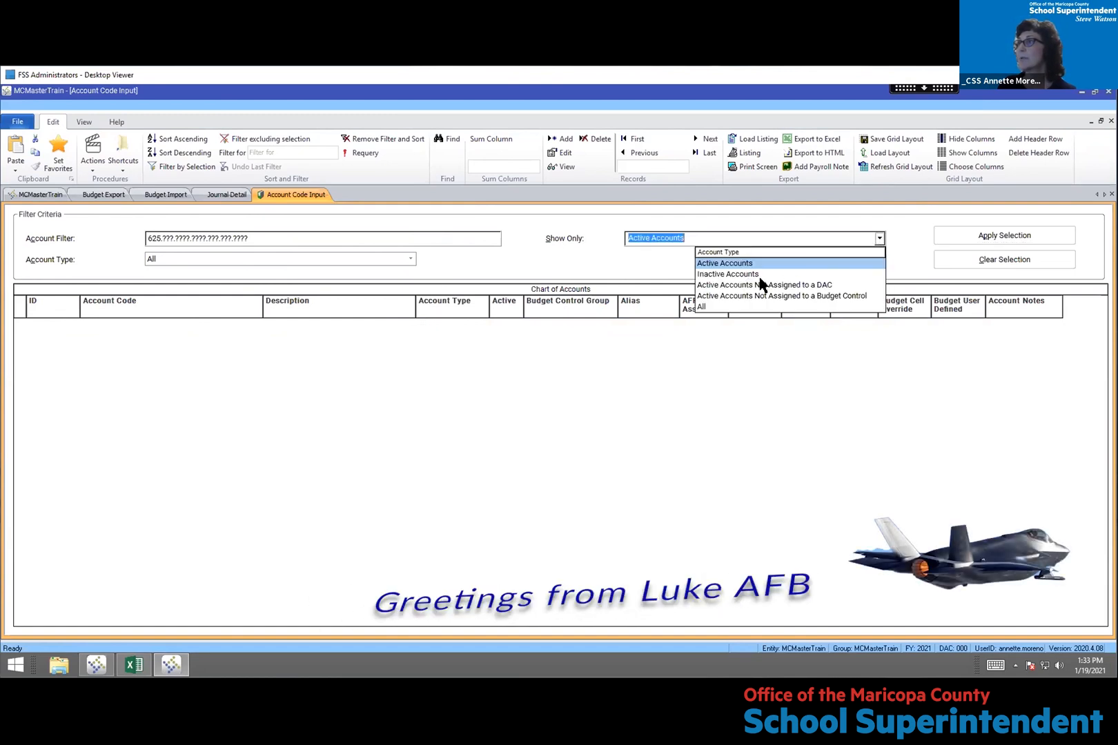
left_click(757, 274)
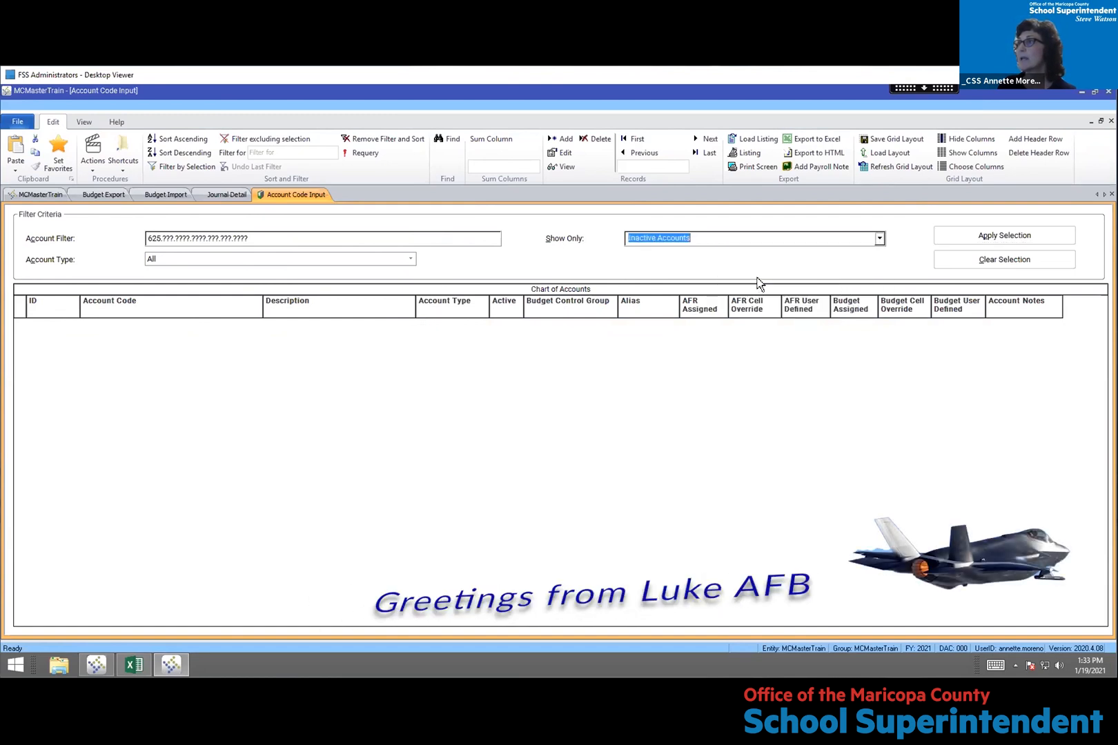
left_click(989, 237)
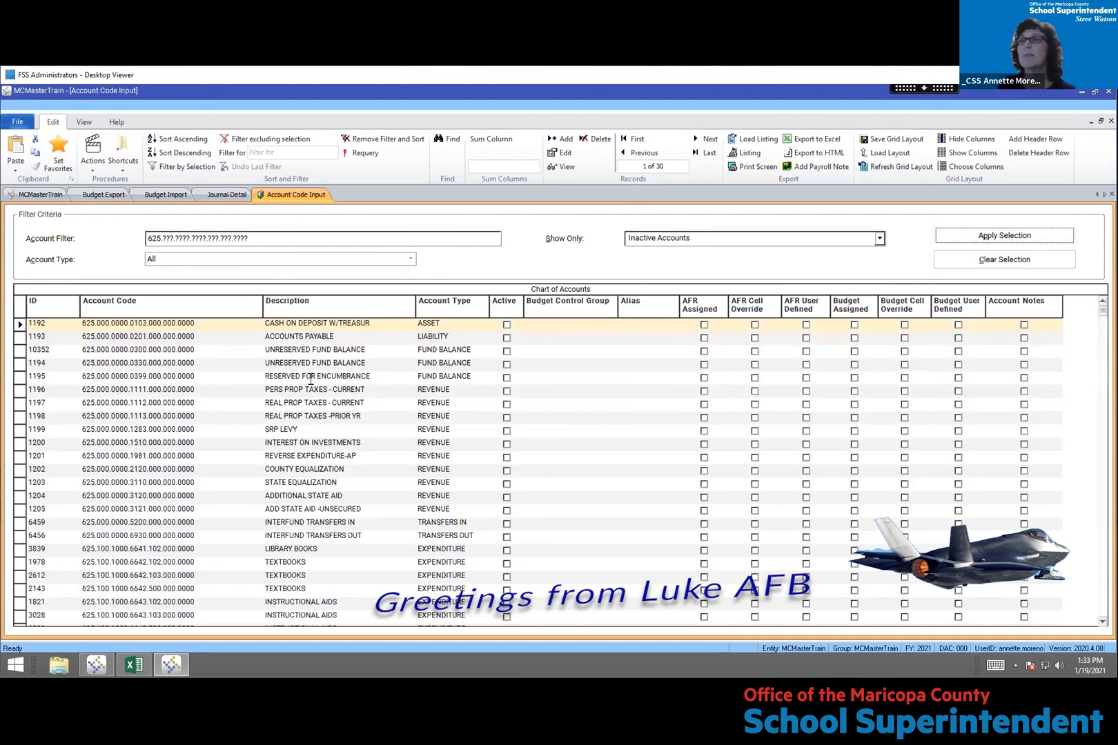
Delete the inactive Equipment account 625.200.1000.6730.103.000.0000 from the fund 625 chart of accounts and confirm the removal
left_click(311, 380)
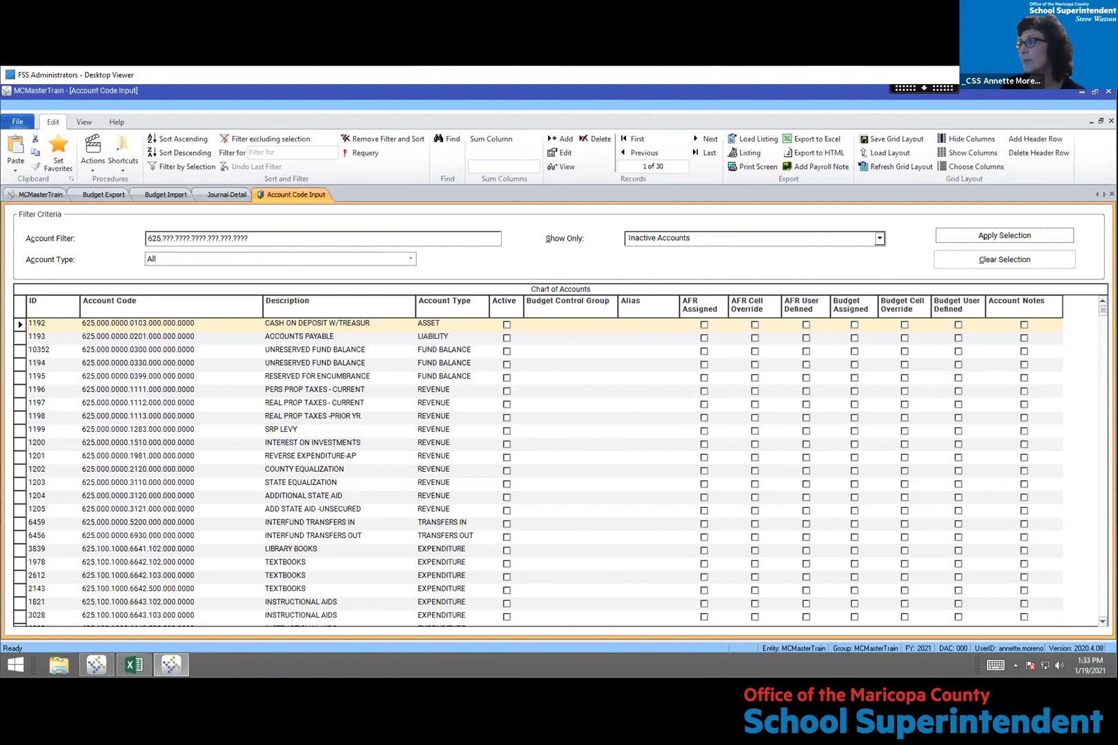
scroll(845, 614, "down", 3)
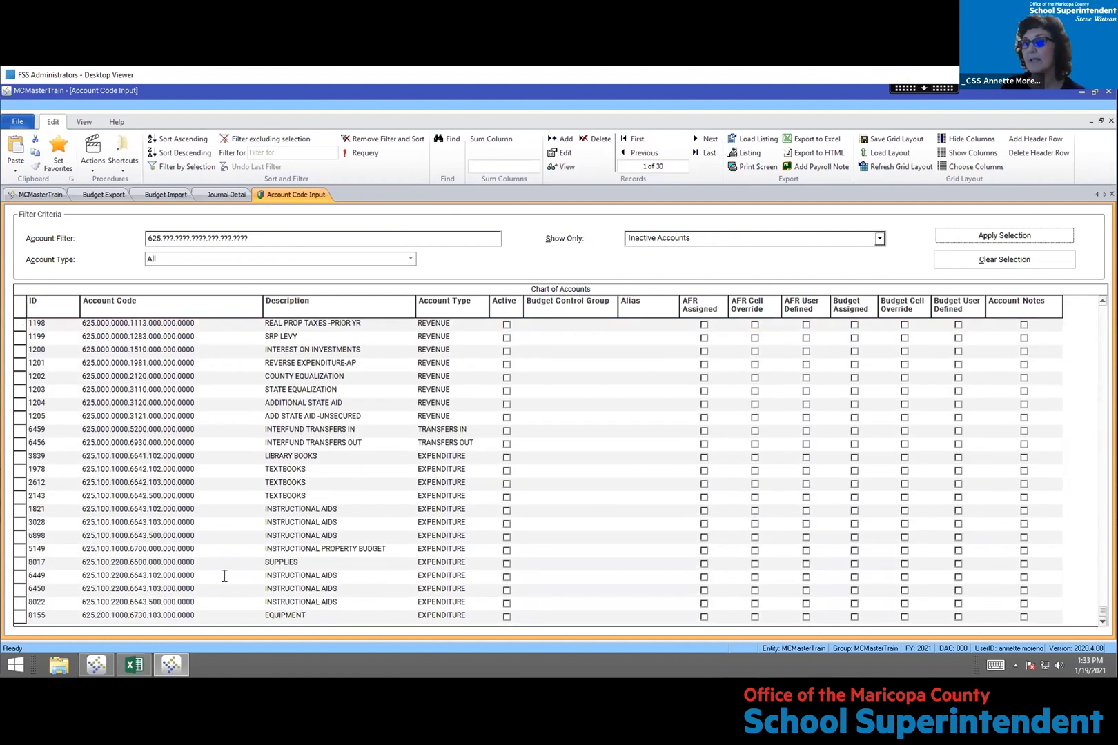
left_click(192, 552)
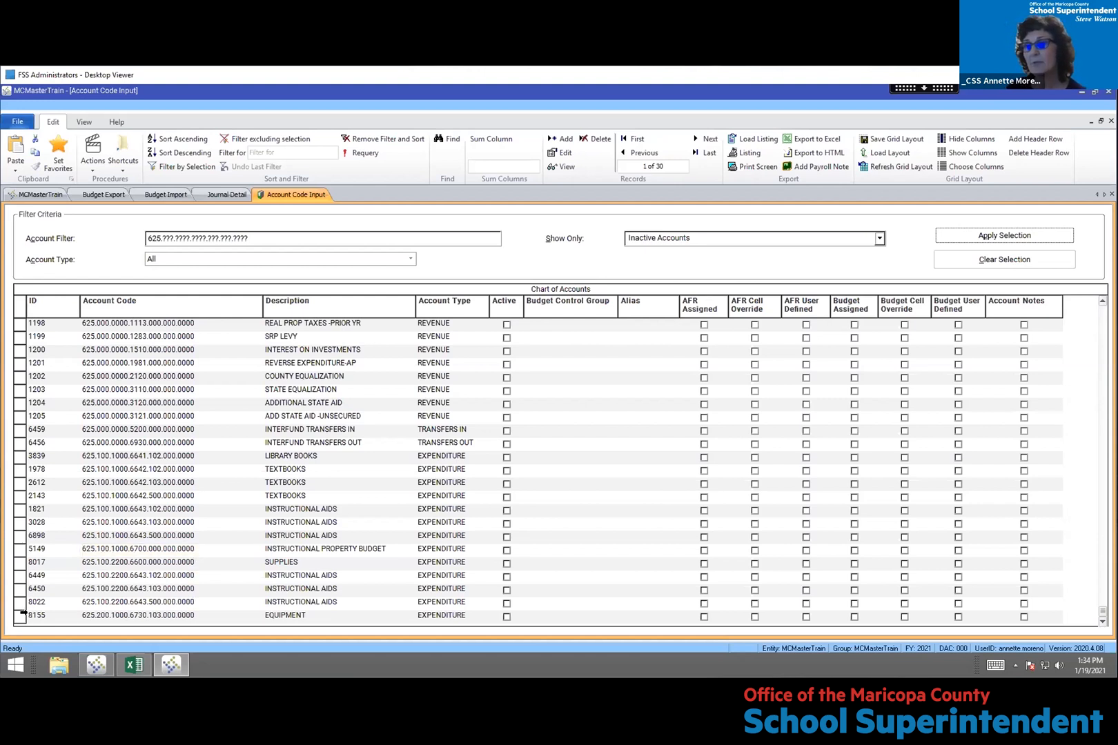
left_click(19, 615)
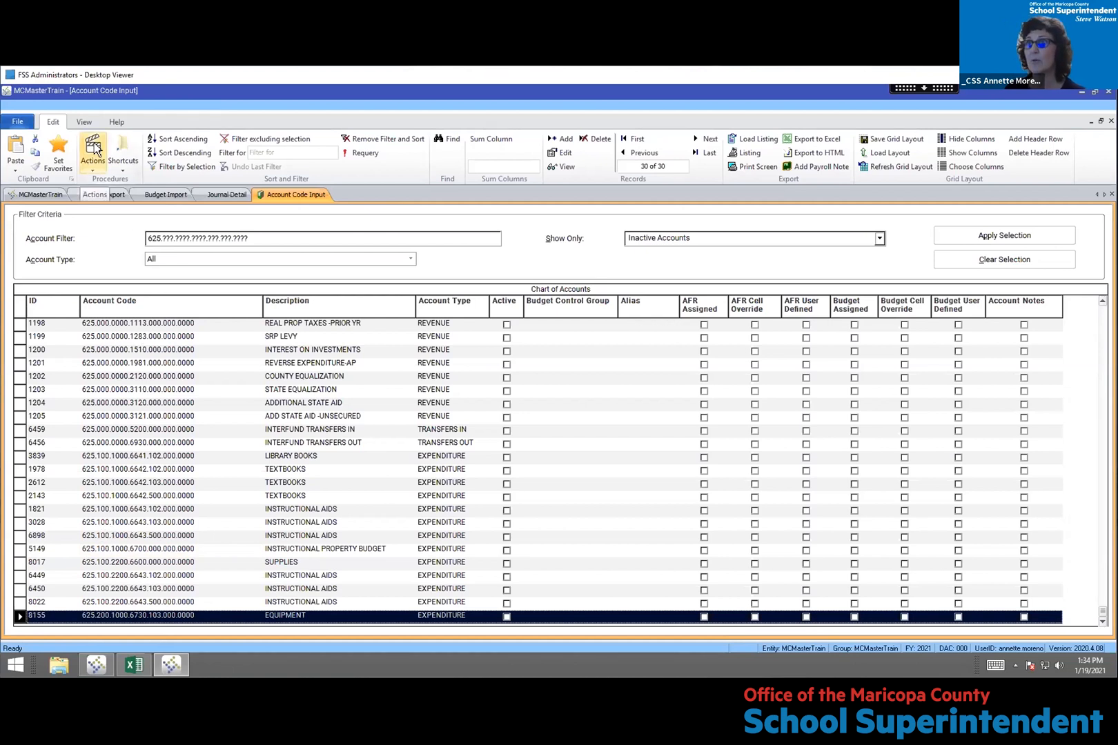
right_click(161, 614)
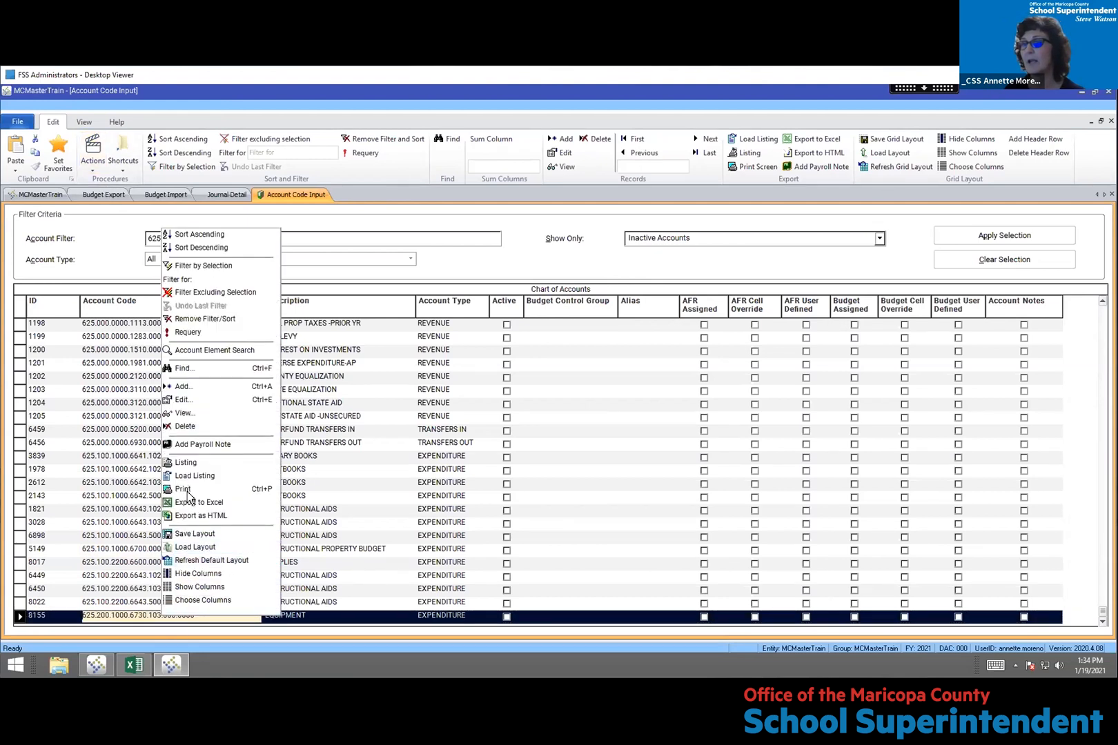
left_click(185, 428)
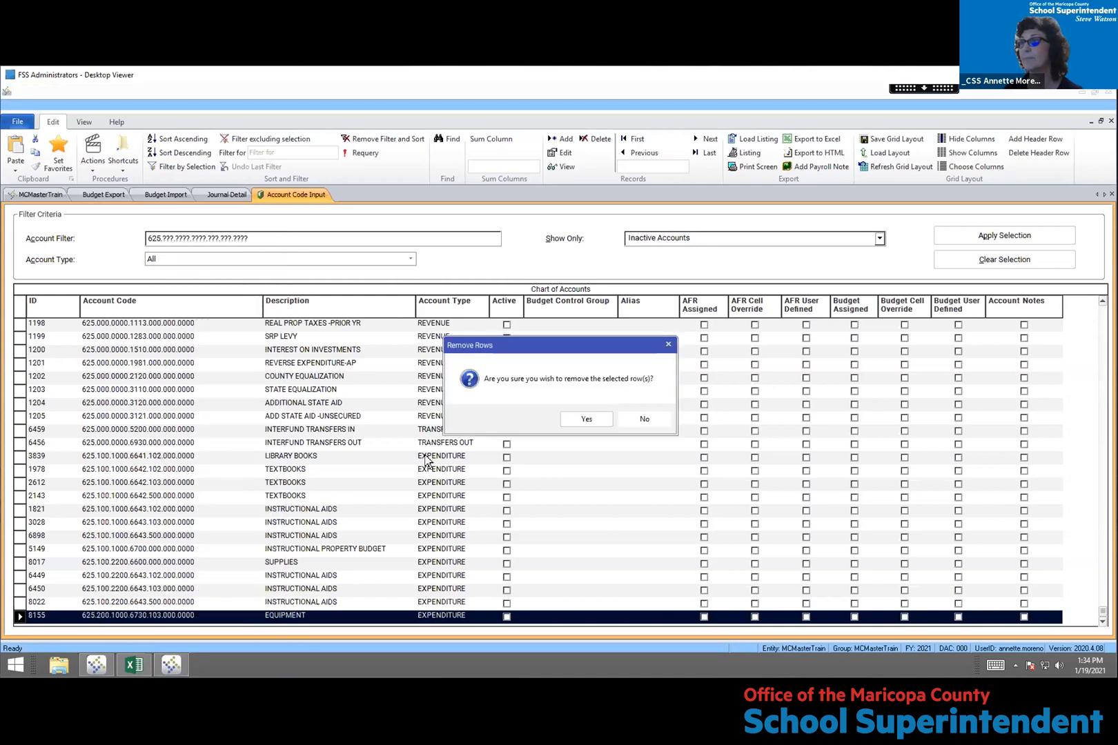
left_click(600, 422)
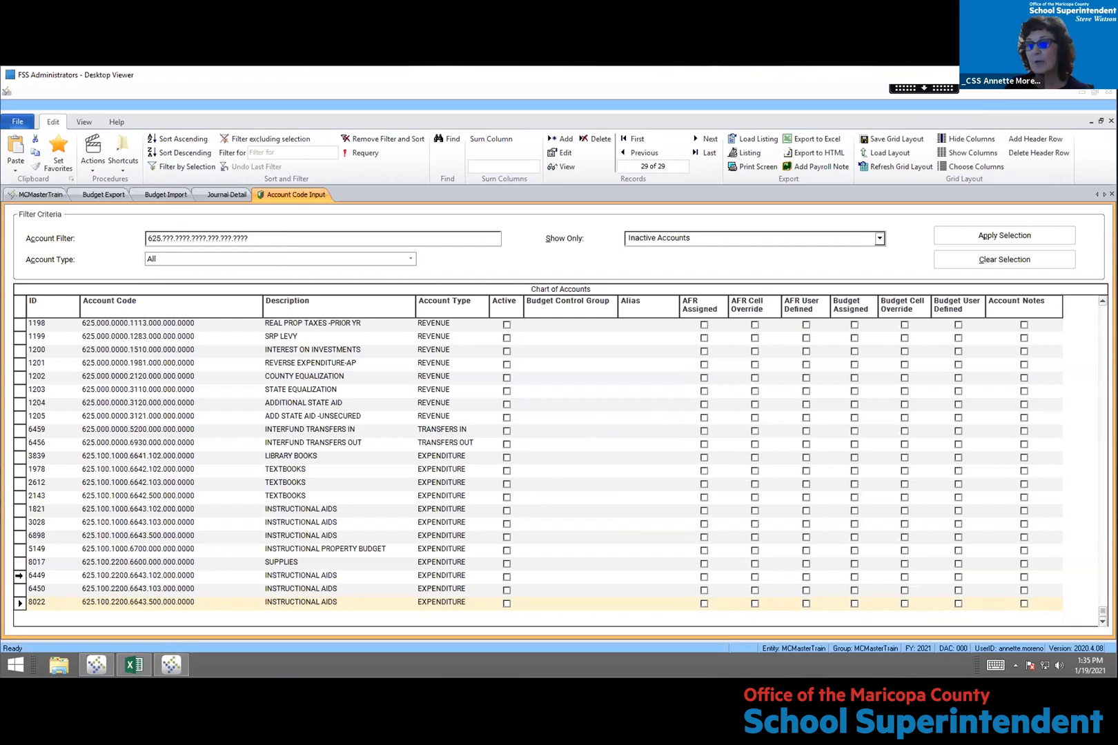
Delete the inactive Instructional Aids account 625.100.2200.6643.102.000.0000 and confirm the removal
left_click(20, 575)
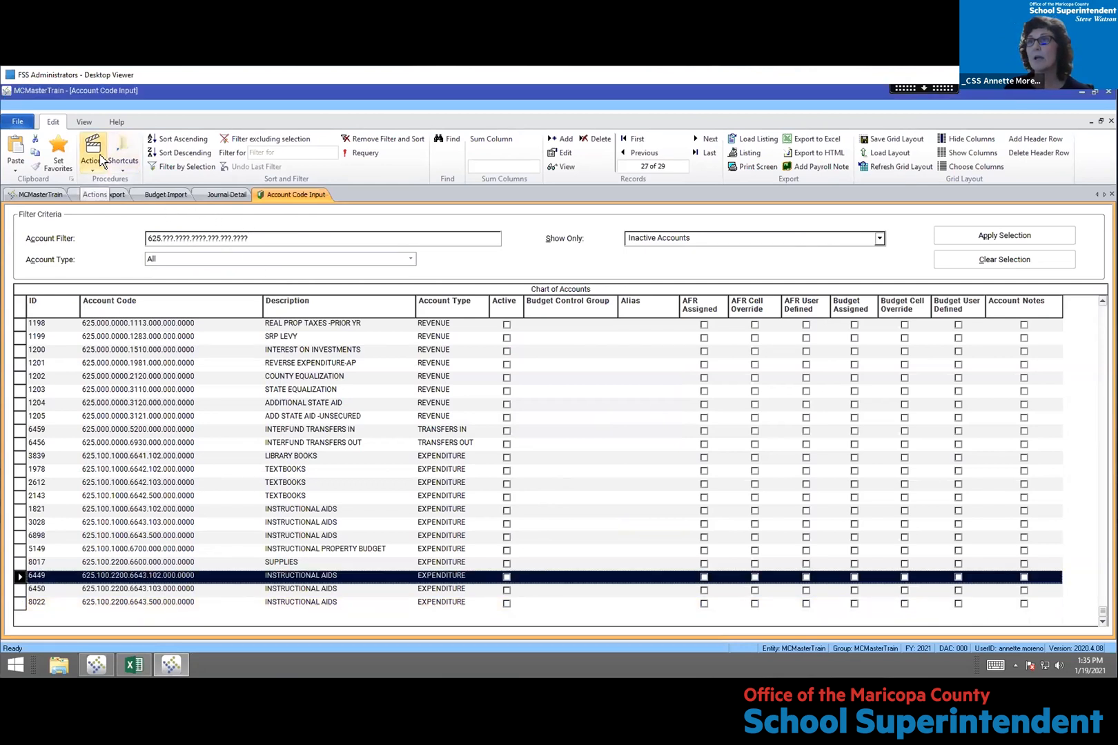
right_click(168, 576)
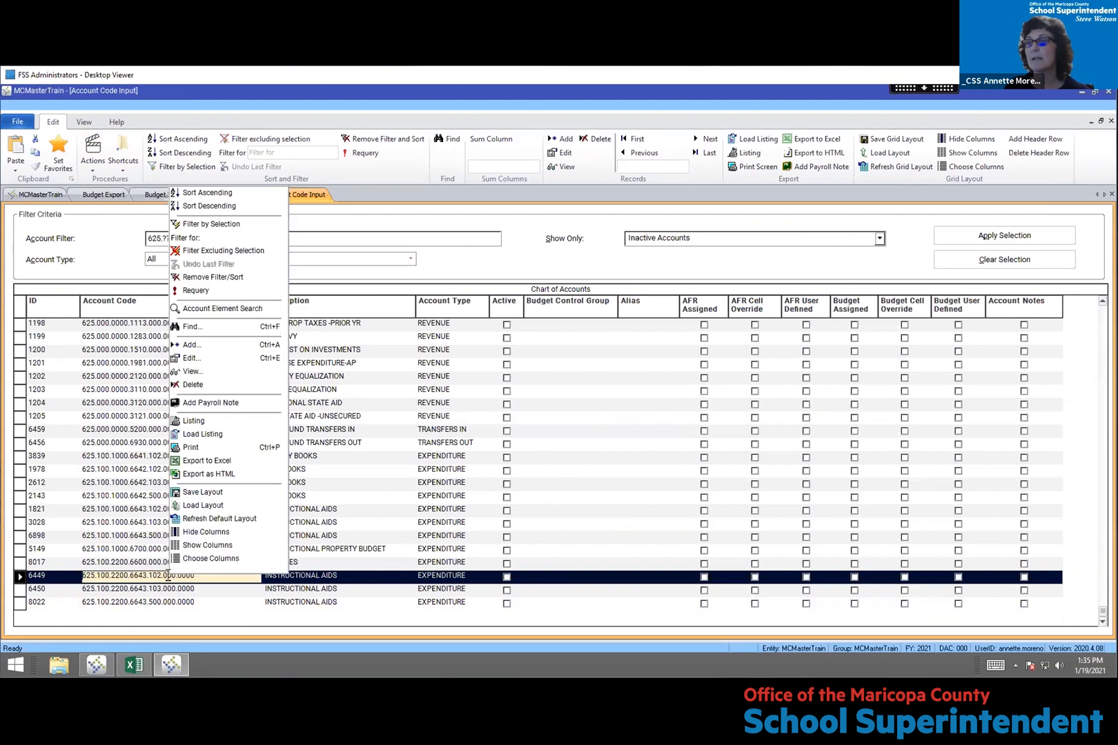
left_click(189, 389)
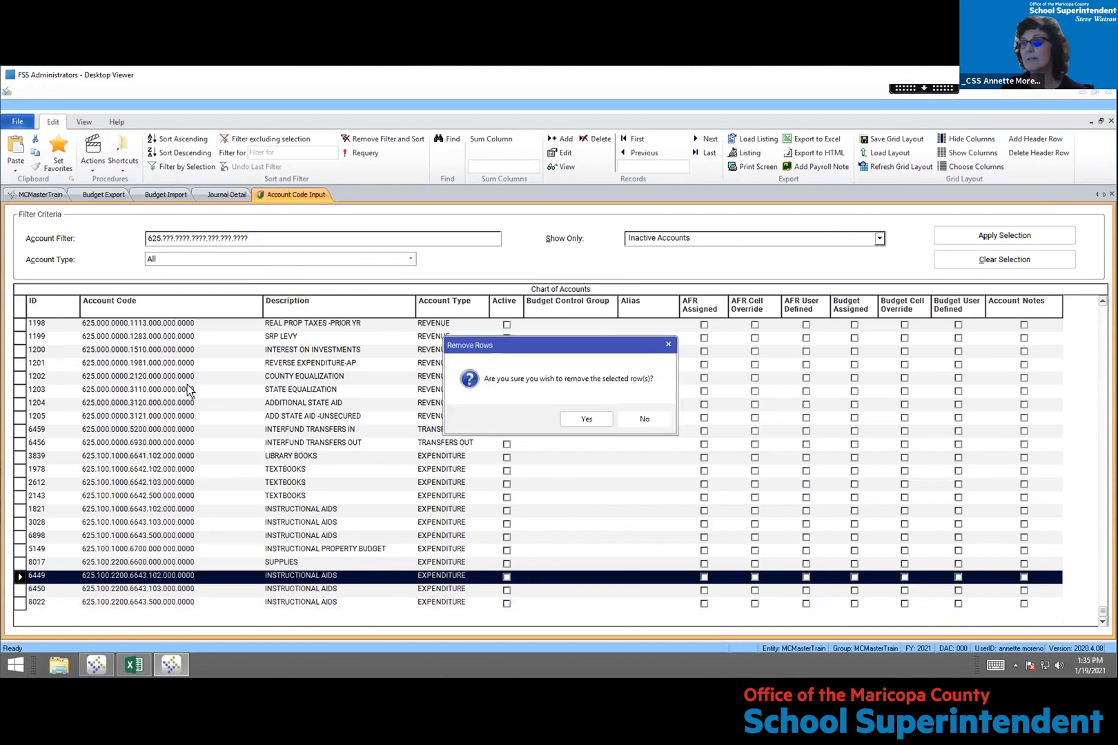
left_click(584, 421)
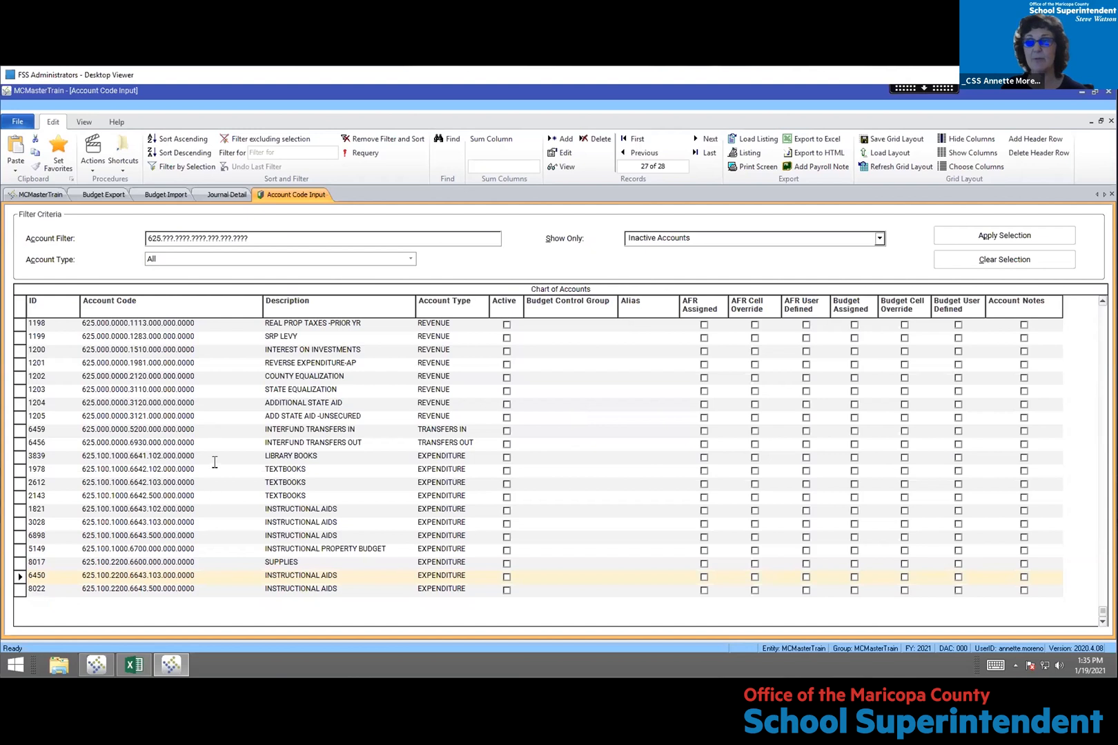
Select the Instructional Property Budget account row and open the Budget Clearing Utility under Budgeting's Budget Utilities
left_click(205, 571)
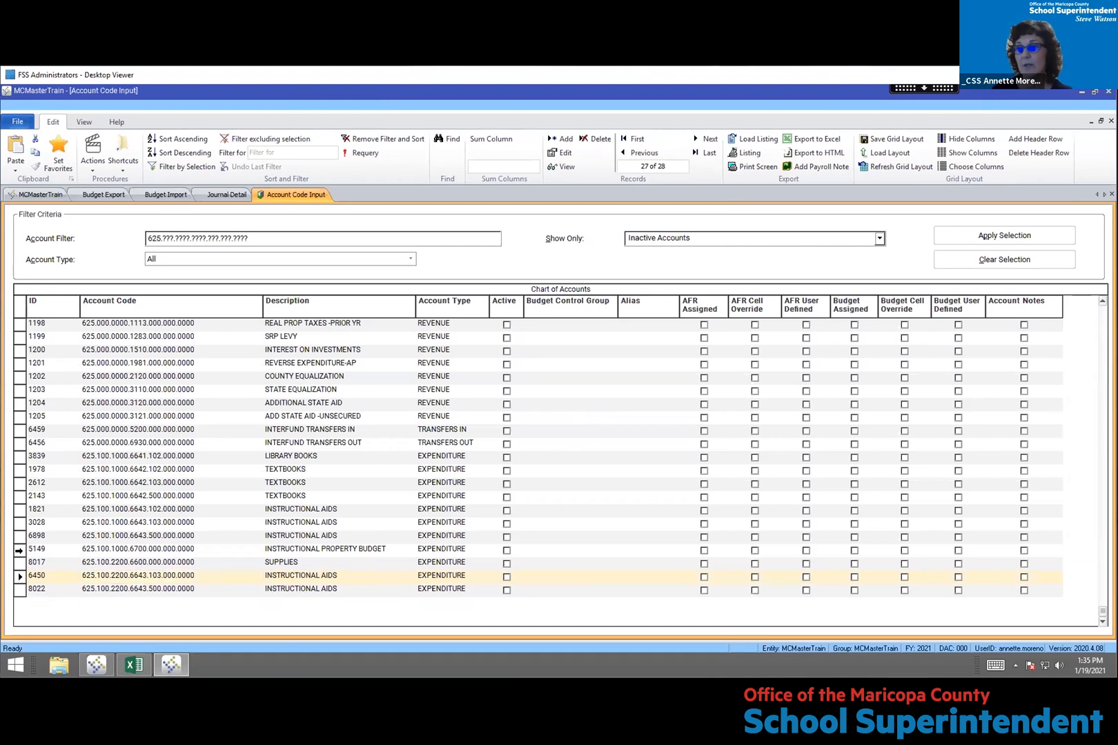
left_click(19, 550)
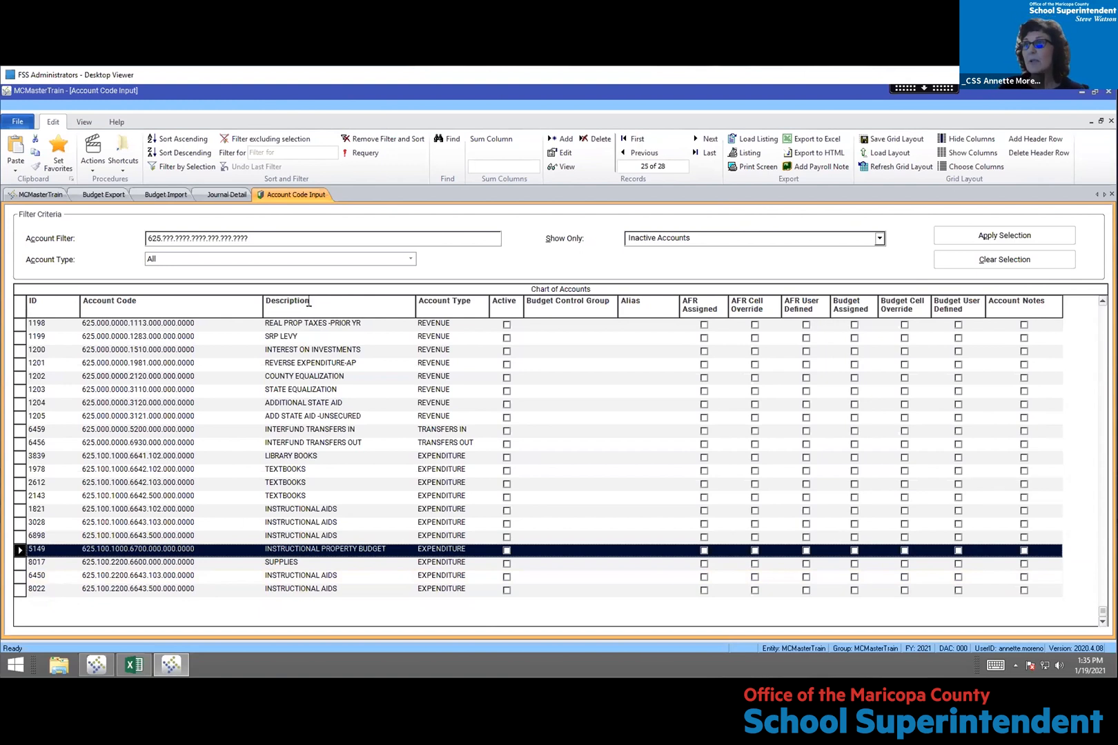
left_click(46, 193)
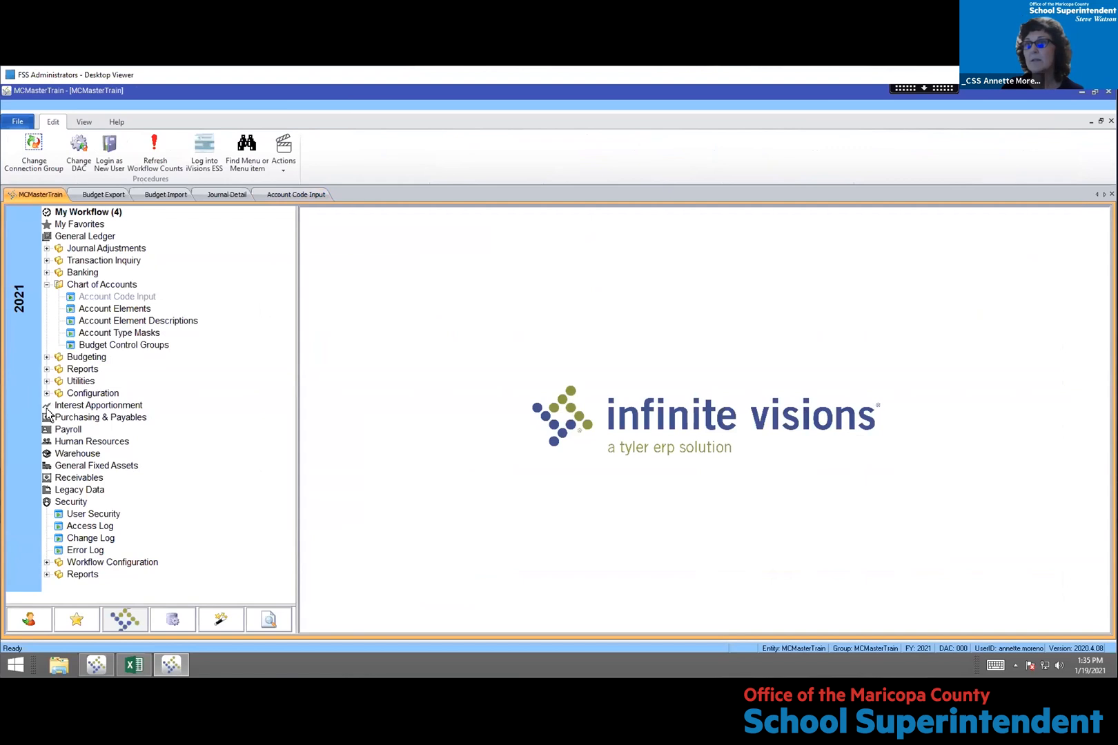
left_click(47, 357)
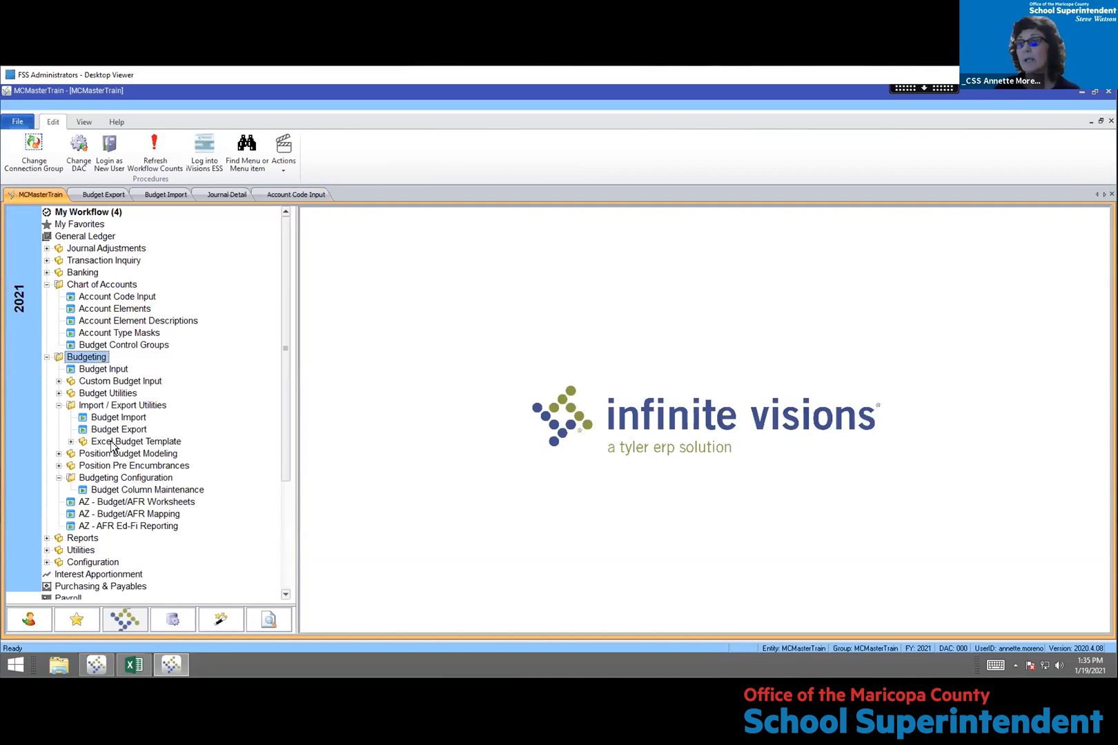
left_click(60, 393)
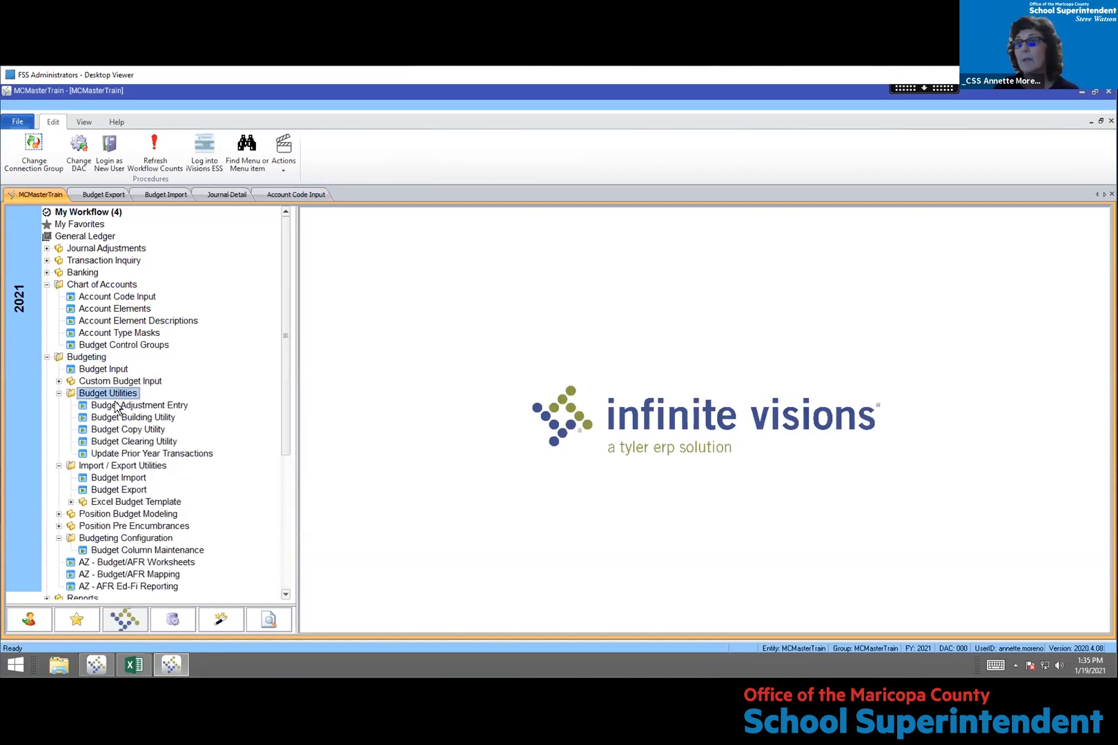
double_click(124, 442)
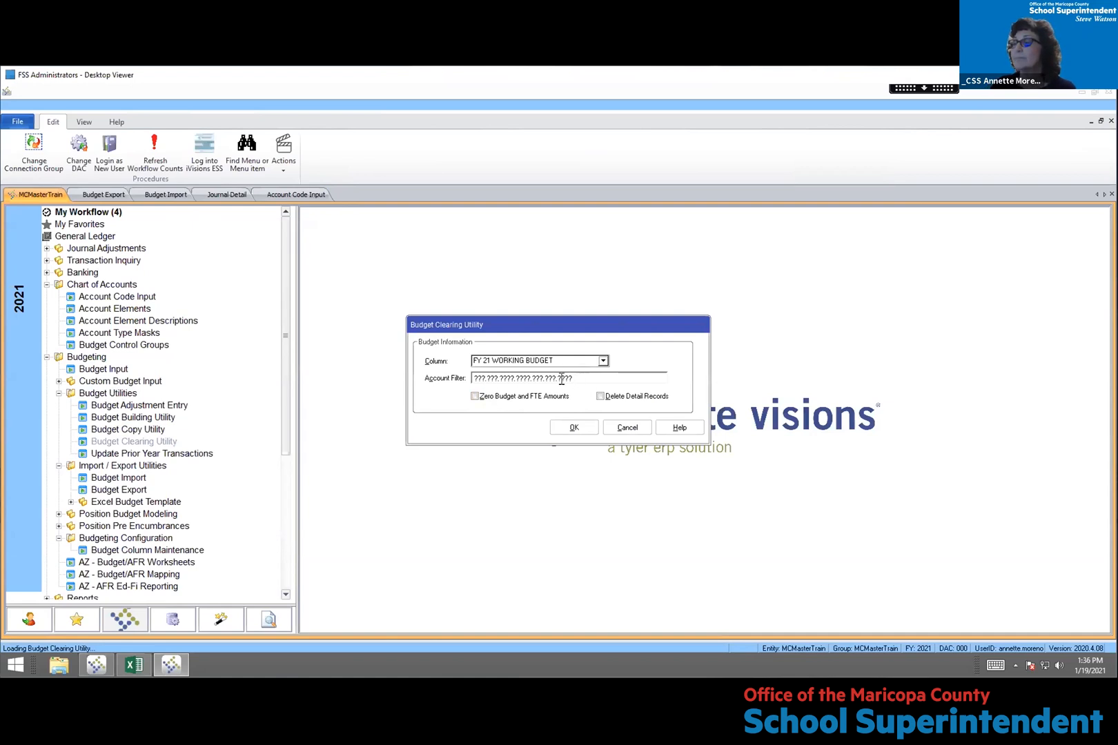
left_click(484, 379)
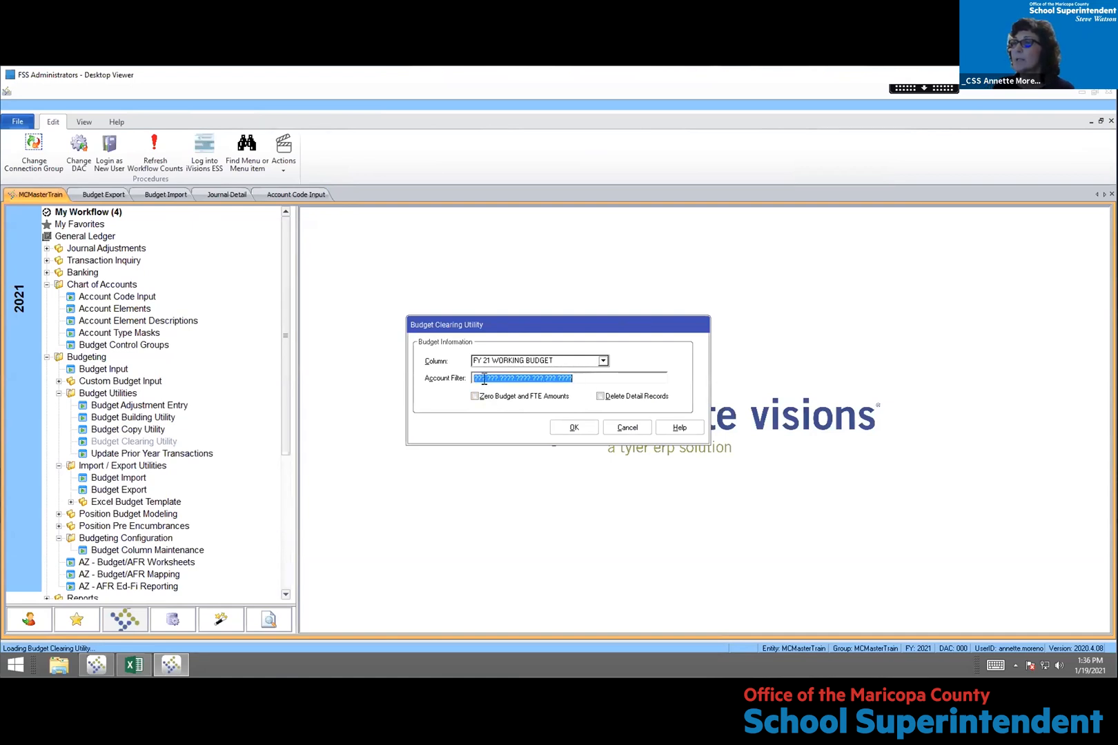
key("BackSpace")
key("BackSpace")
key("BackSpace")
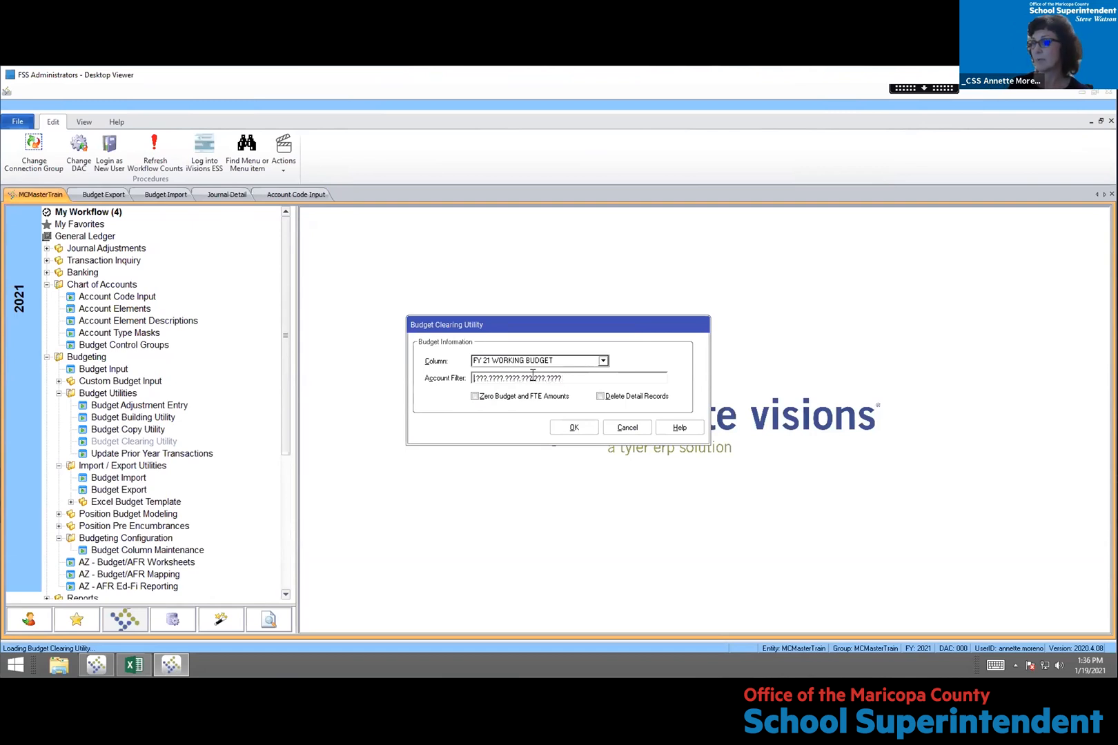
type("625")
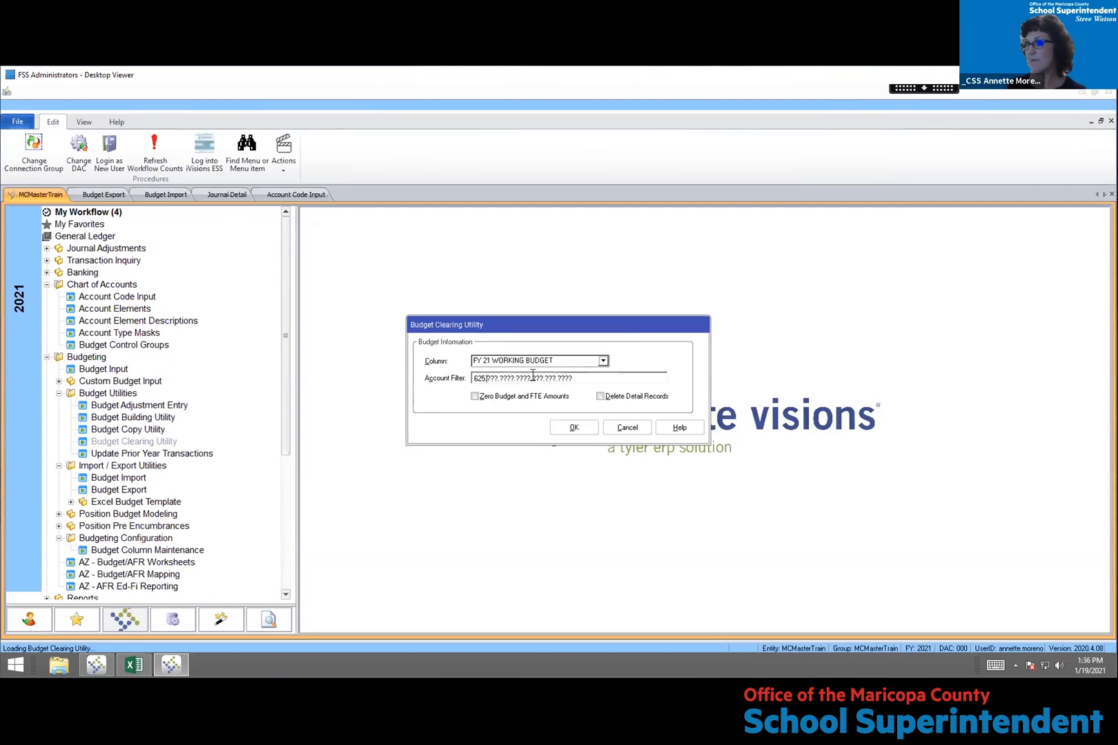
type(".")
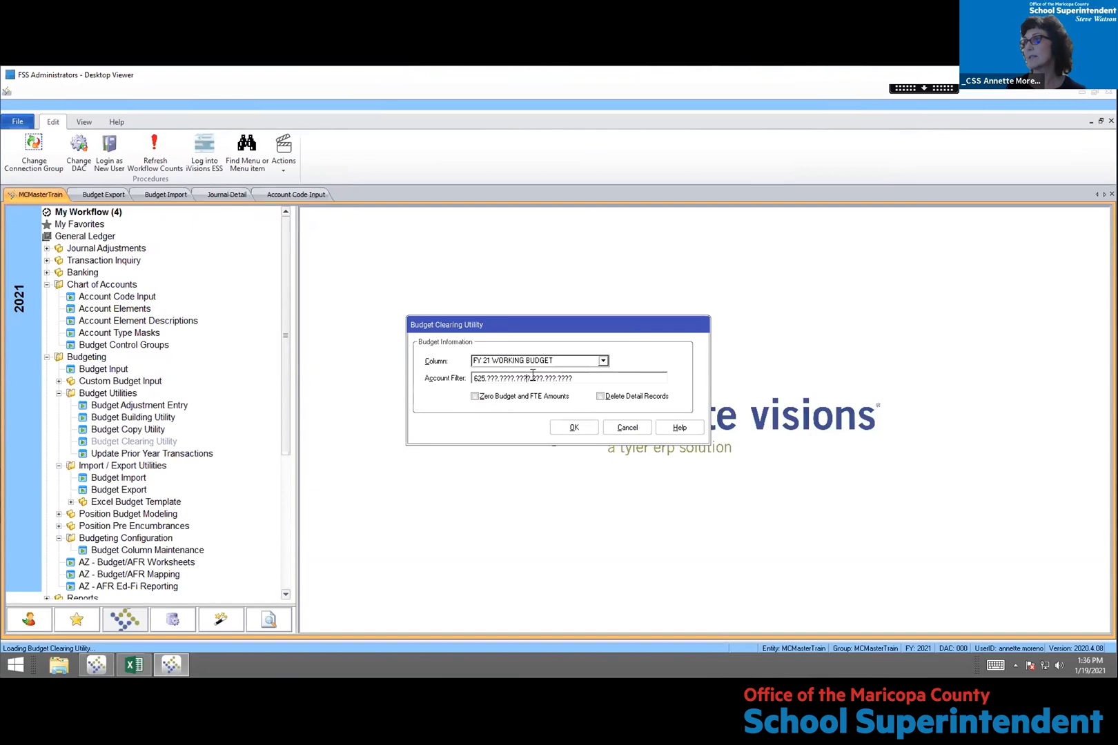
key("BackSpace")
key("BackSpace")
type("6700")
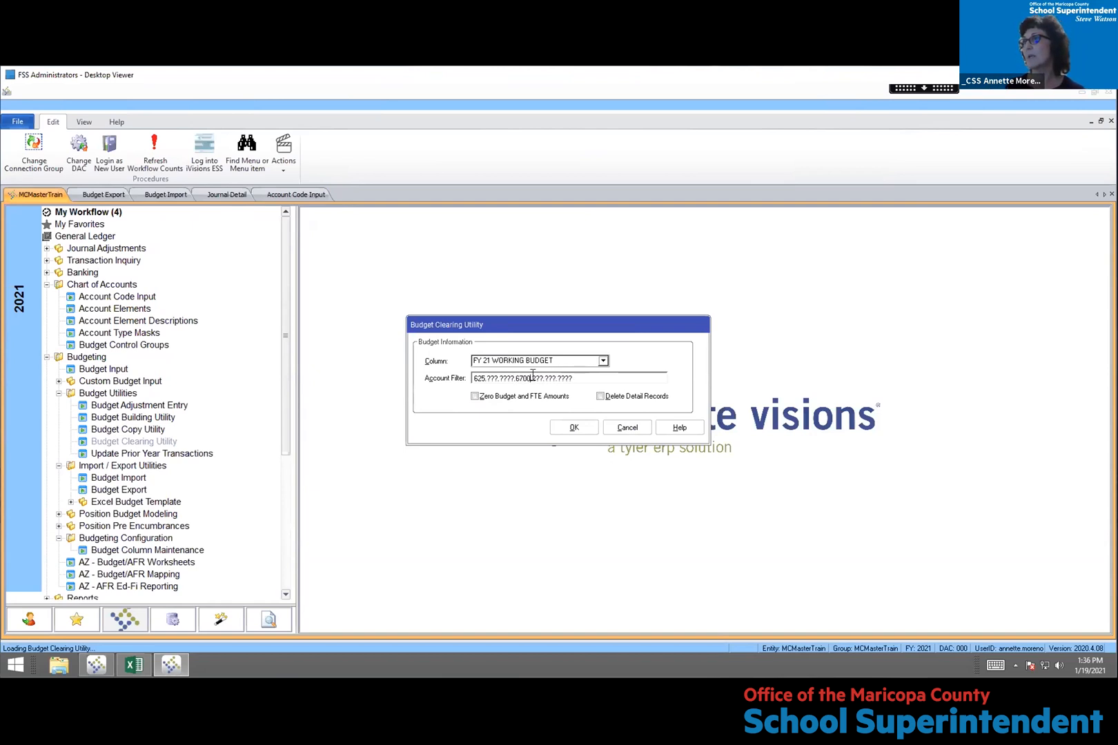
Run budget clearing on the FY 18 WORKING BUDGET column with Delete Detail Records enabled and close the utility
left_click(476, 398)
left_click(604, 359)
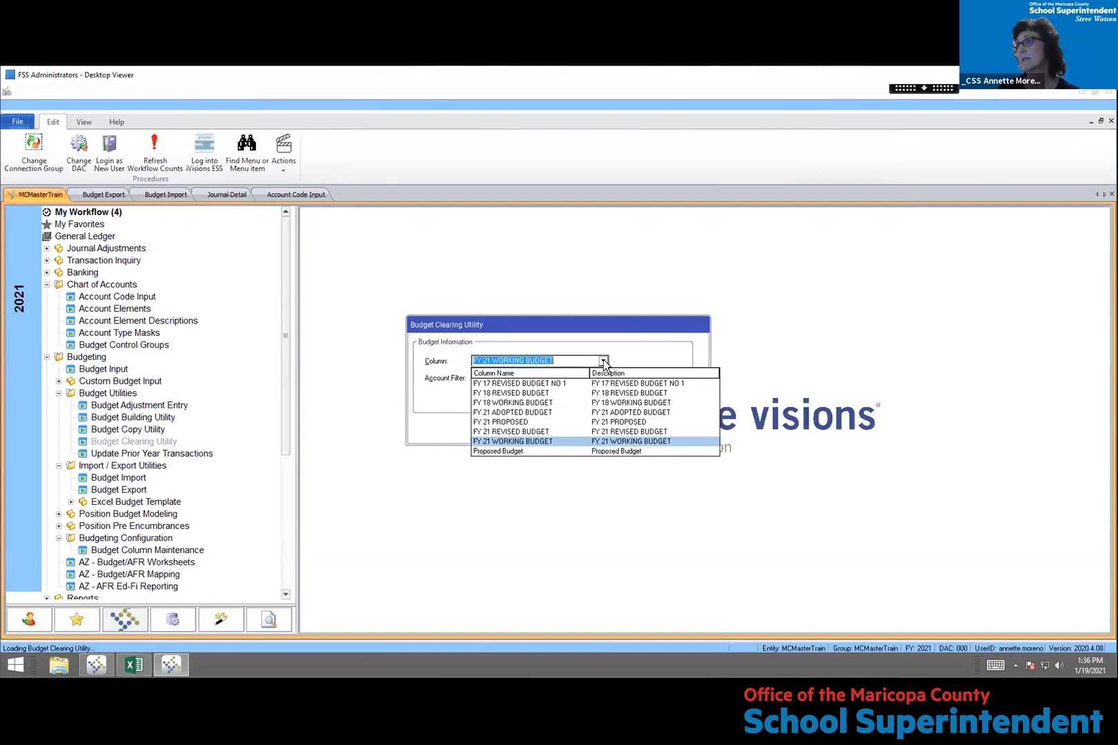
left_click(508, 403)
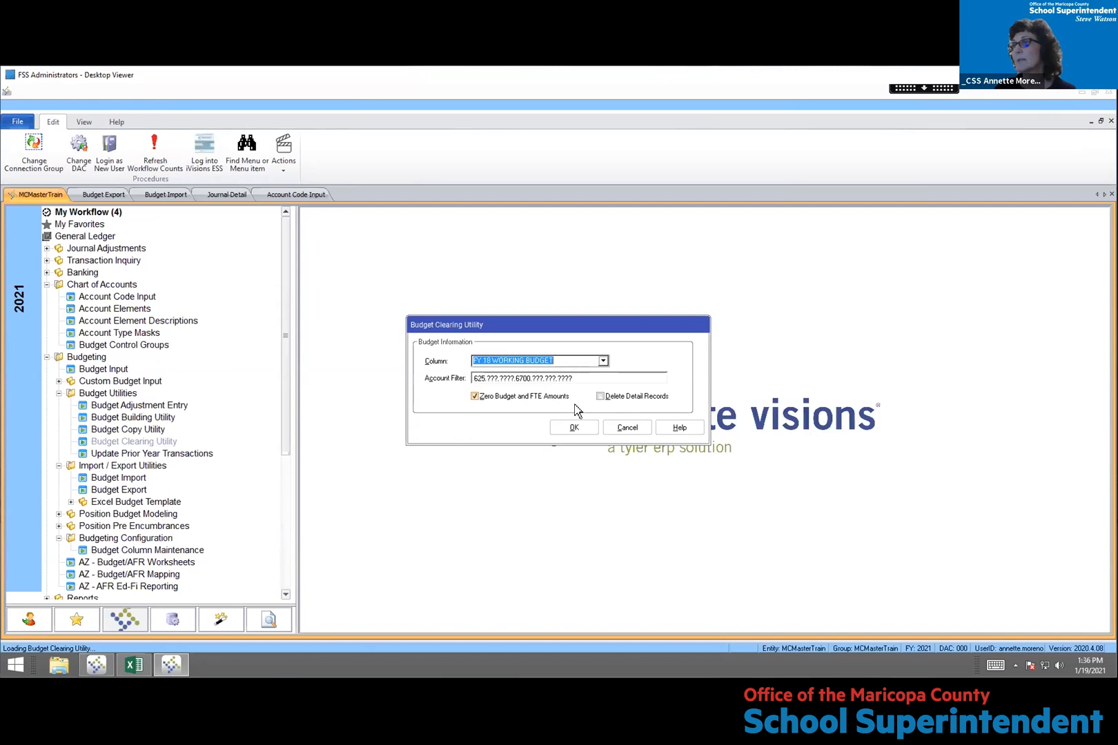
left_click(476, 397)
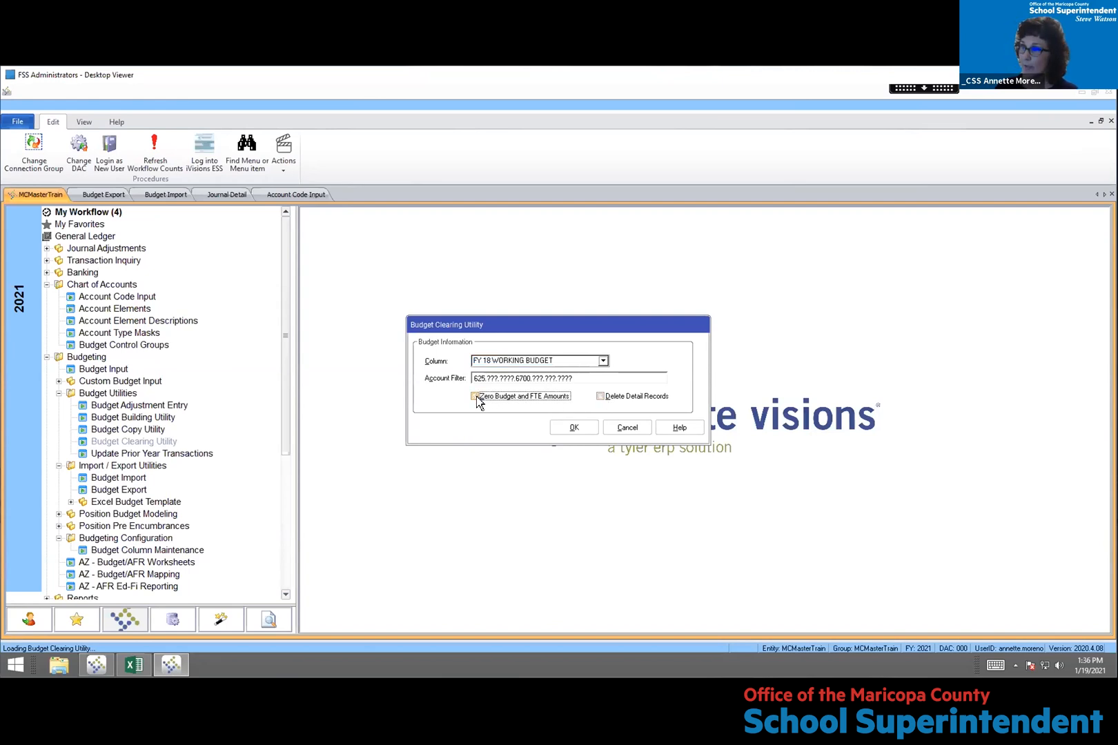
left_click(599, 396)
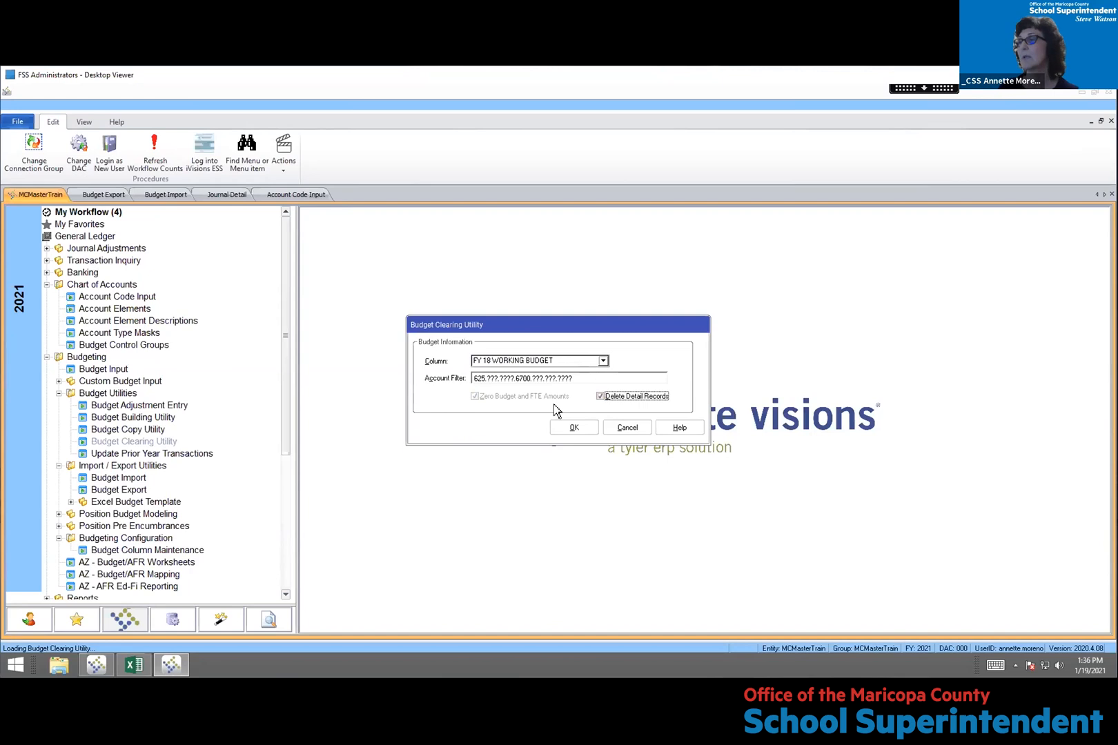
left_click(572, 429)
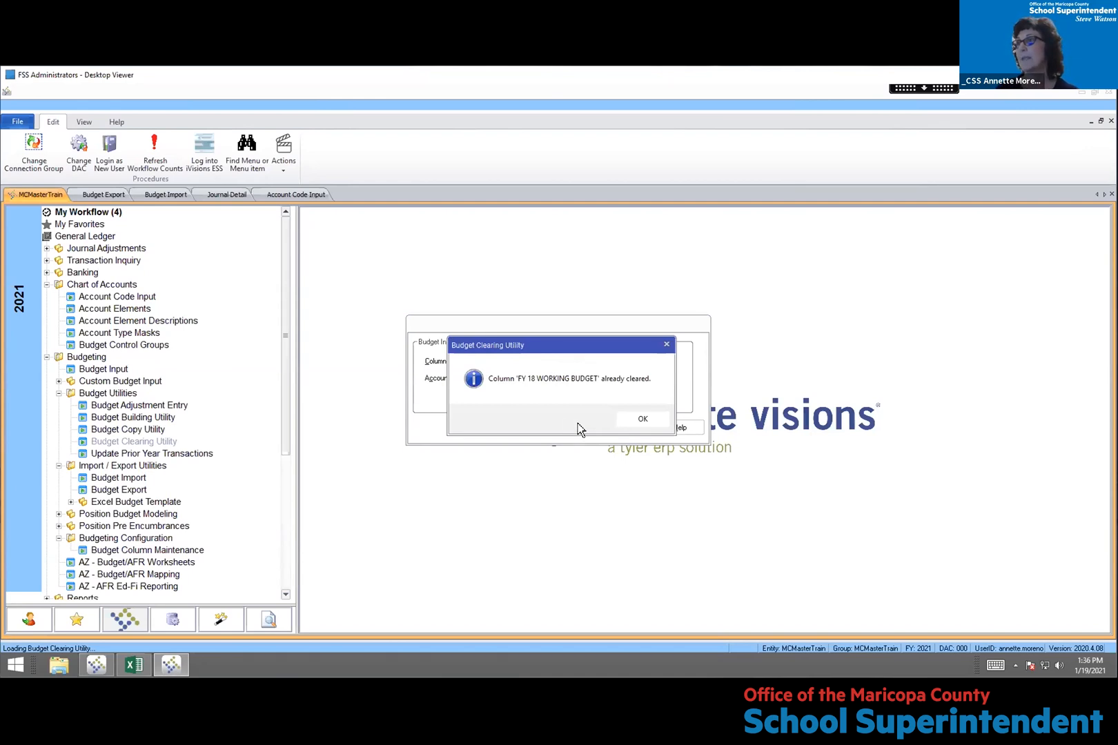
left_click(639, 419)
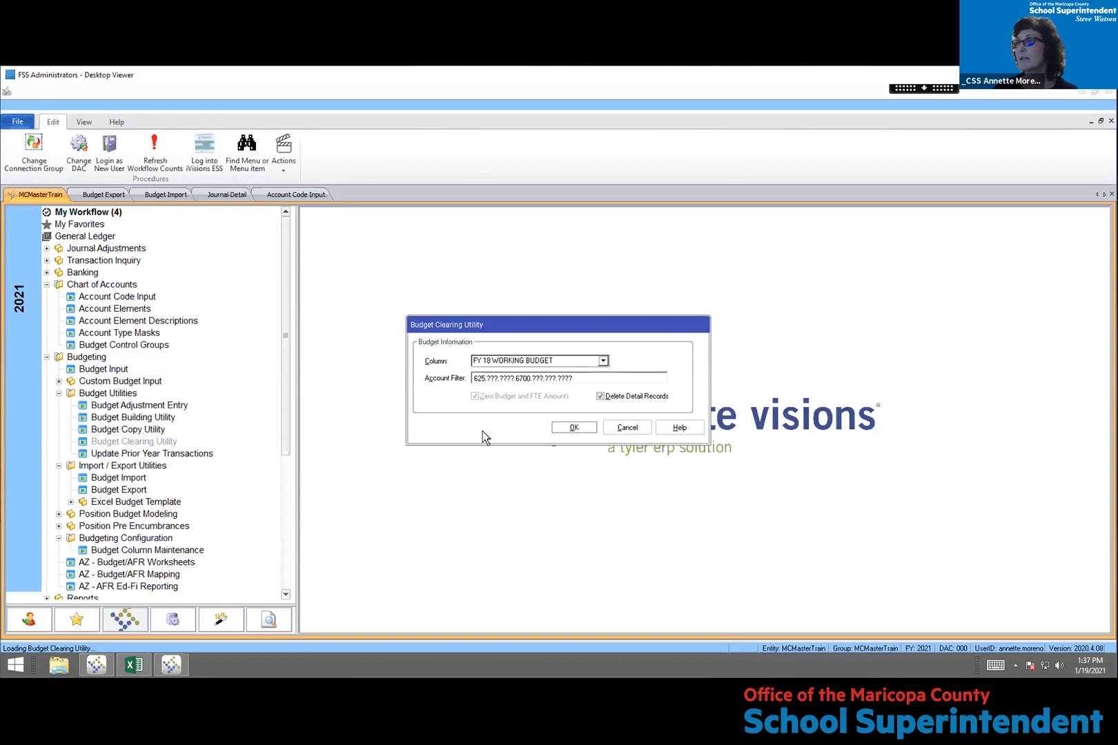
left_click(635, 428)
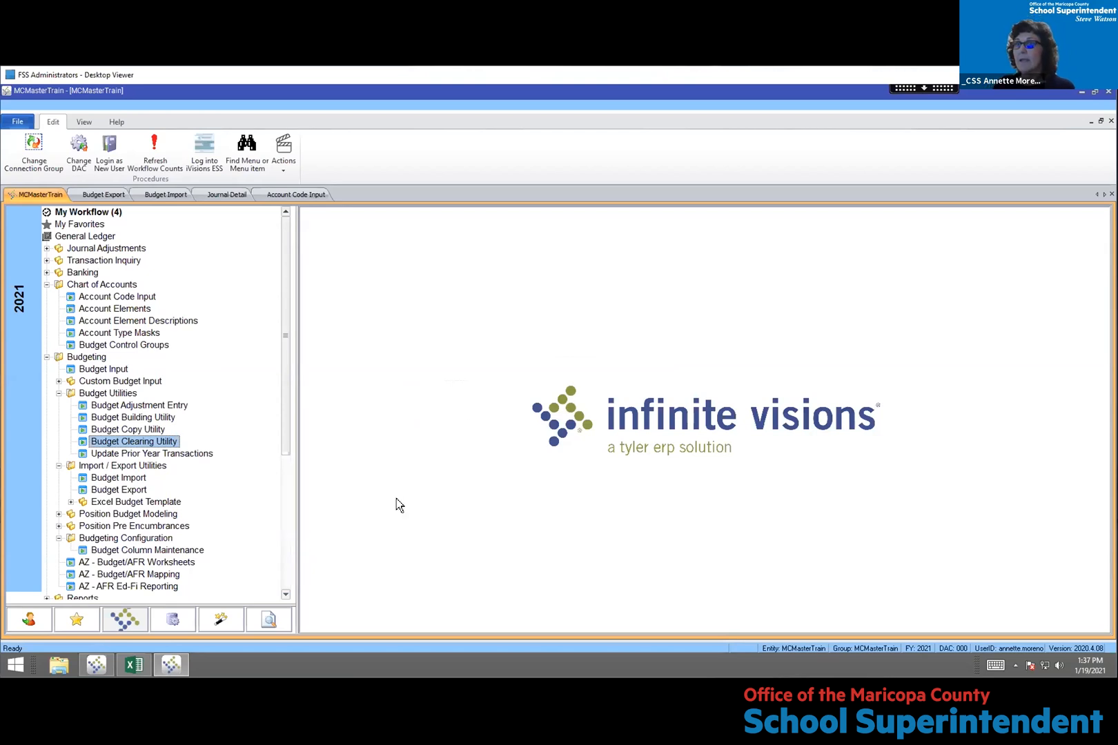
Collapse the Budget Utilities and Budgeting folders, and load all elements in Account Elements to examine the fund entries
left_click(60, 393)
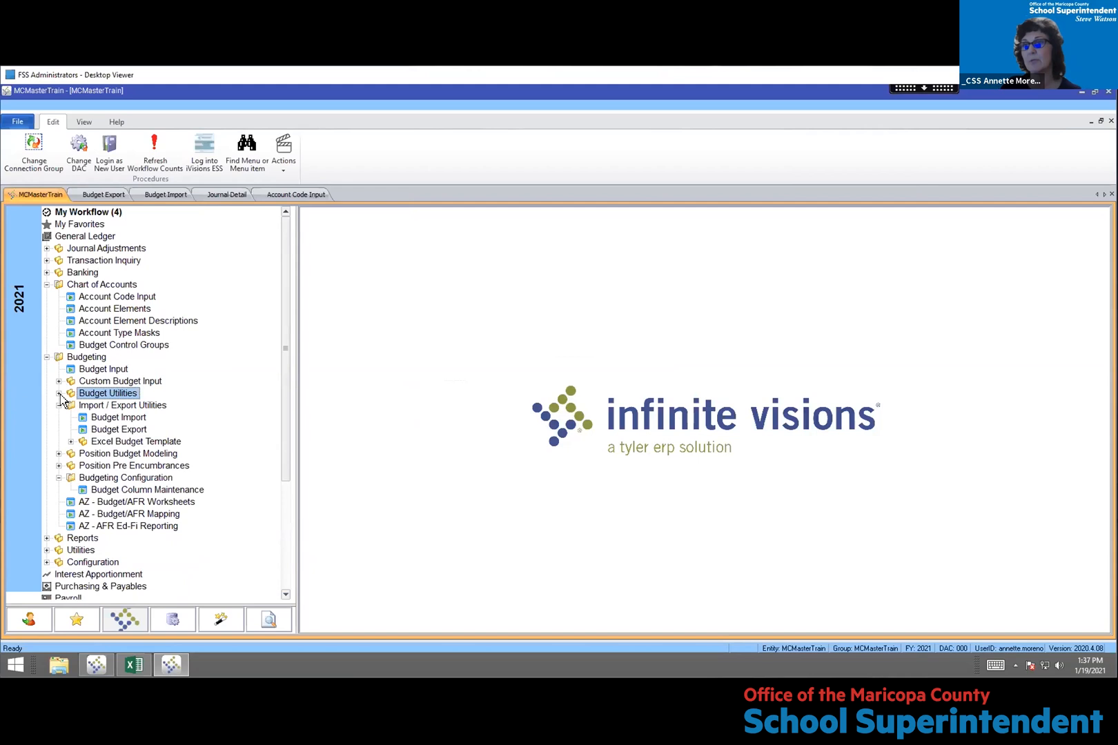
left_click(47, 357)
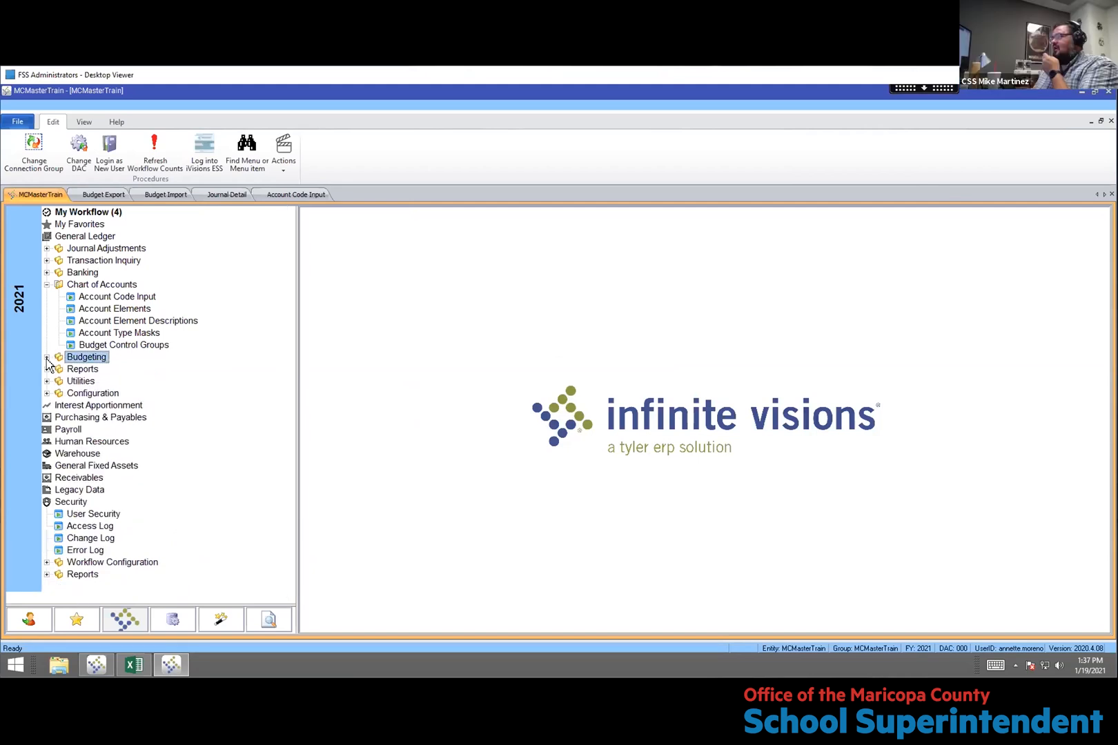
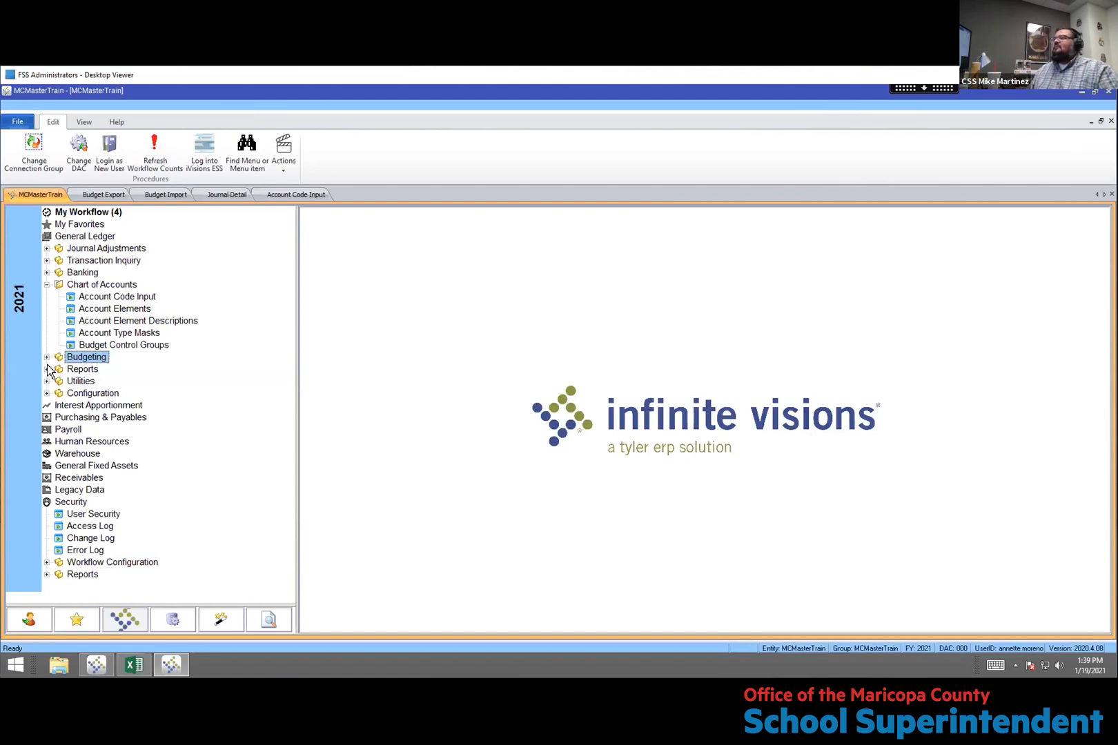
double_click(111, 308)
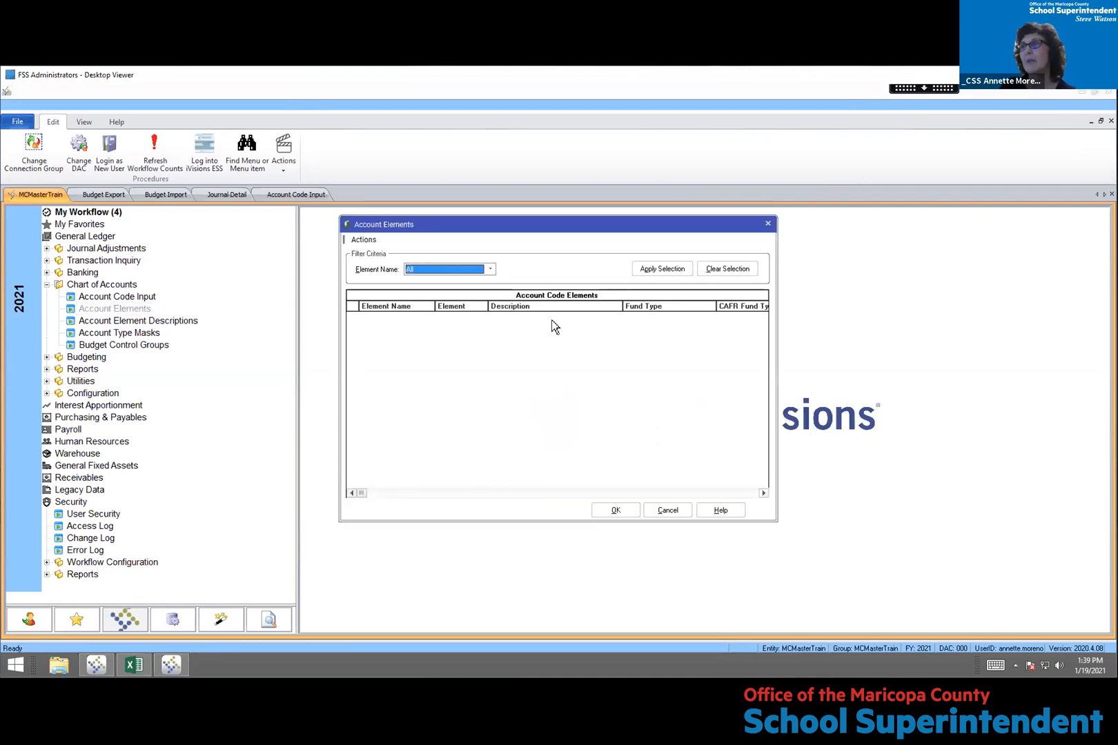
left_click(653, 271)
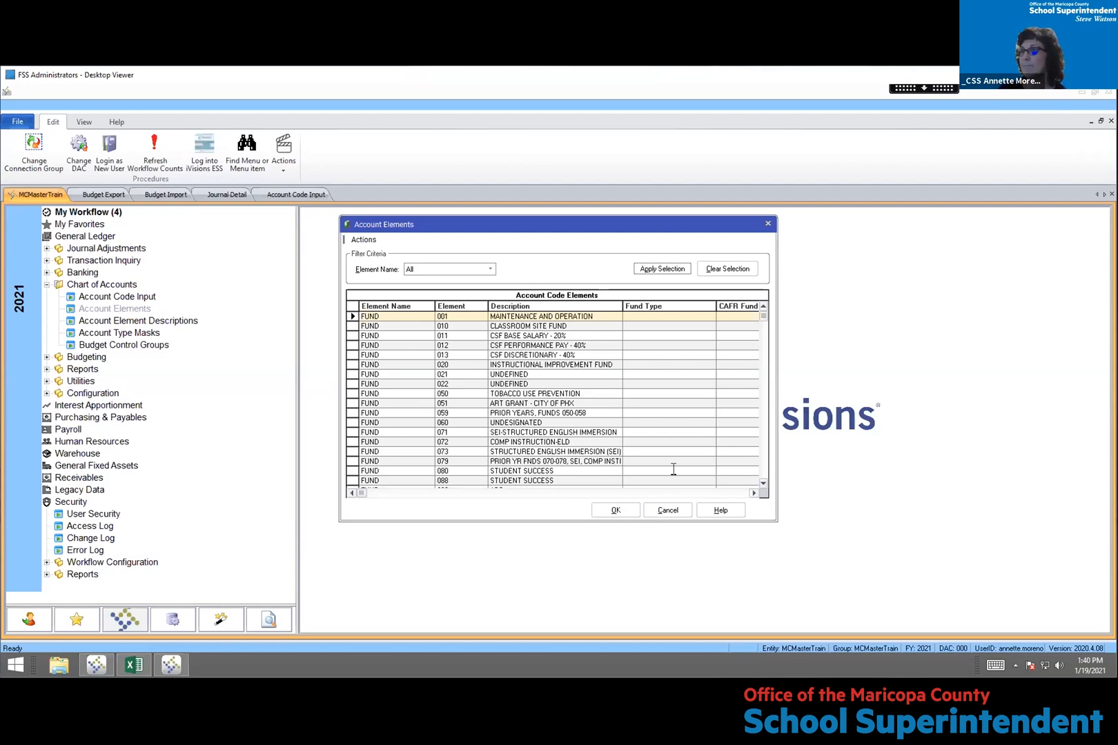
left_click(763, 489)
left_click(763, 486)
left_click(763, 486)
left_click(764, 485)
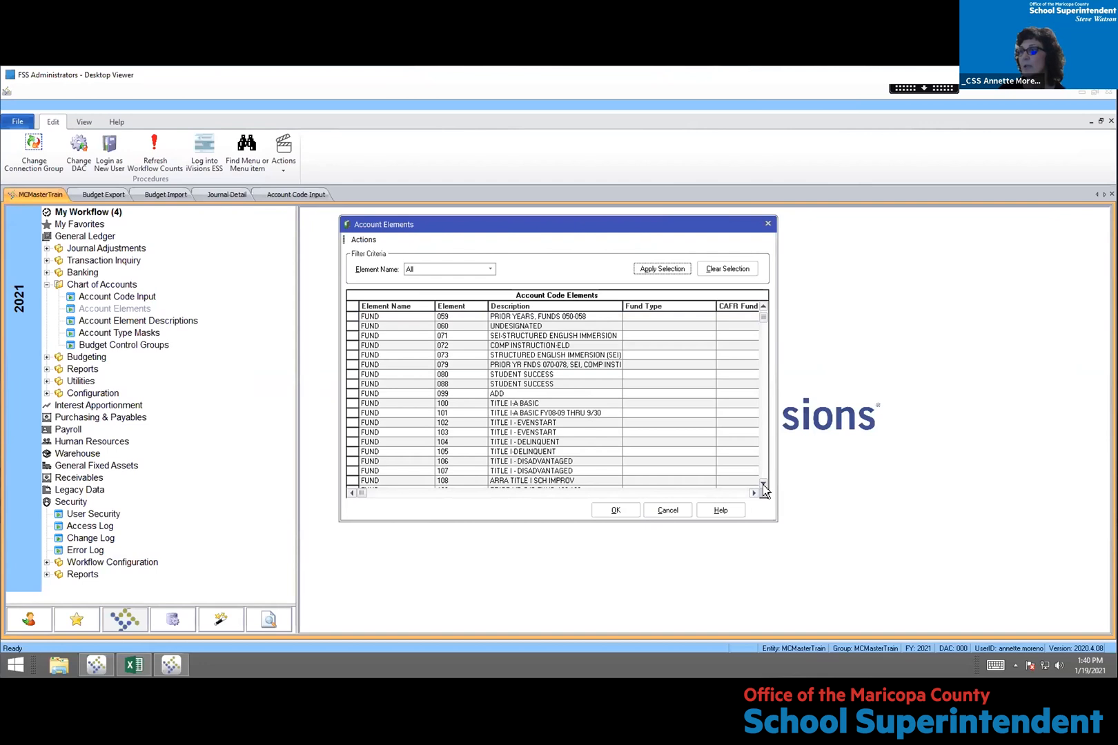
Examine the FUND elements through the Title I entries in the Account Elements list, then close the list without saving
left_click(763, 485)
left_click(763, 484)
left_click(763, 485)
left_click(763, 484)
left_click(763, 484)
left_click(763, 485)
left_click(763, 484)
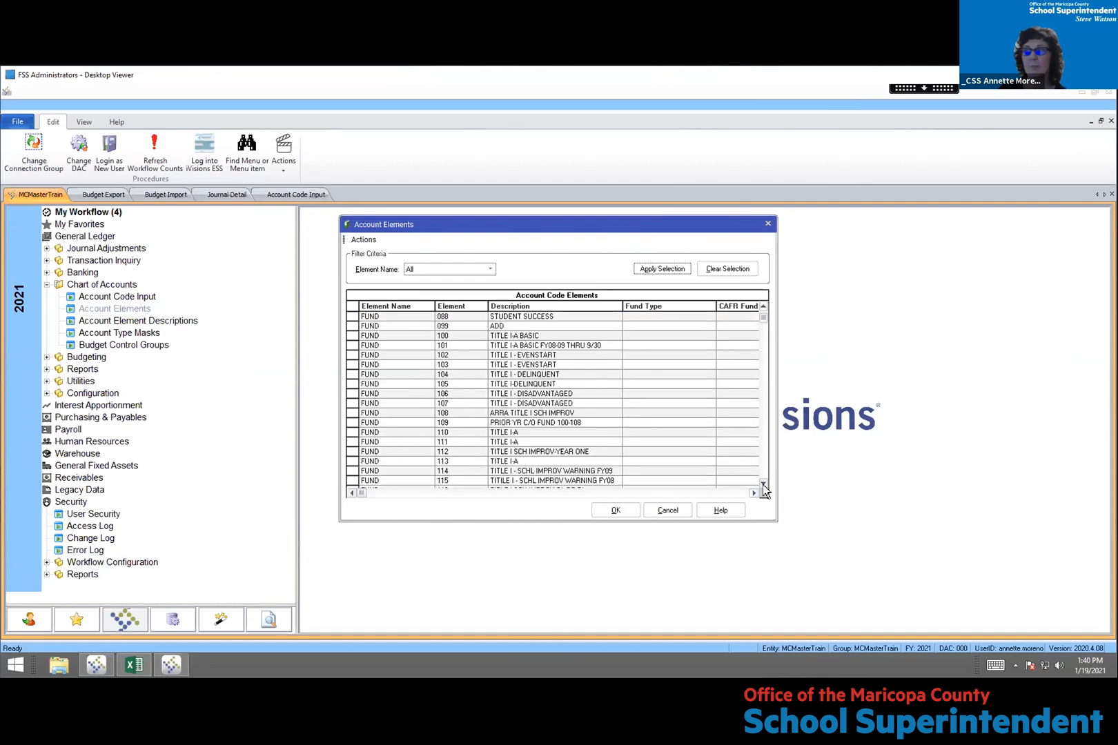
left_click(763, 484)
left_click(763, 485)
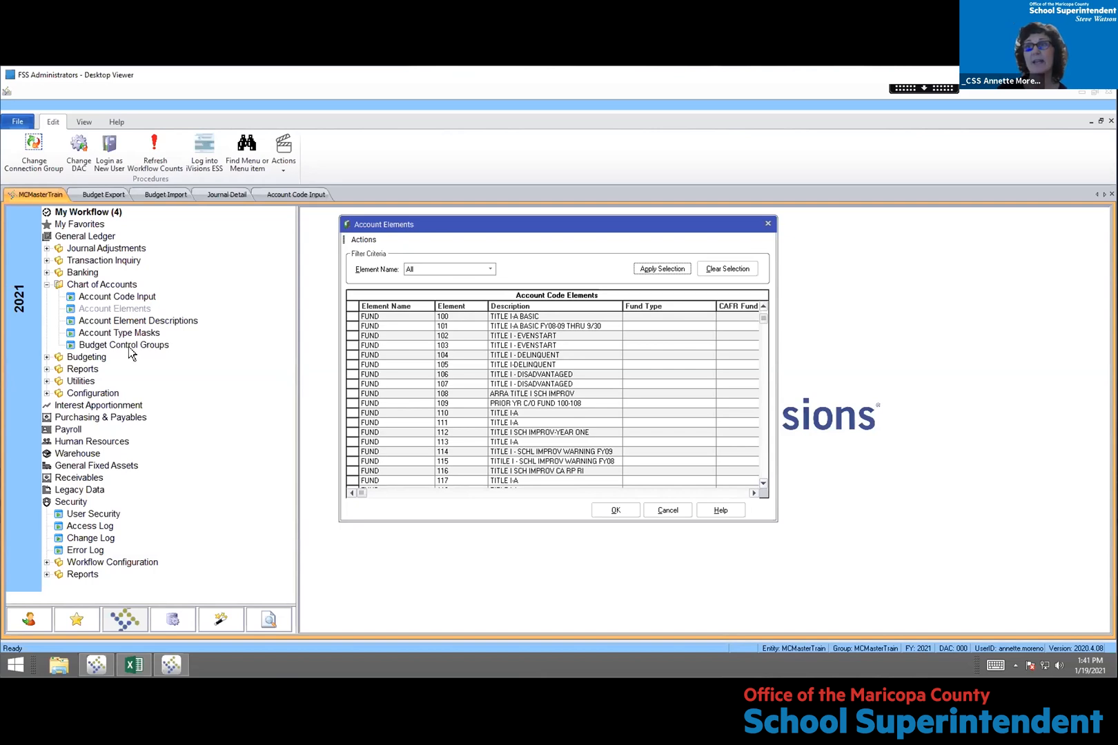
left_click(673, 512)
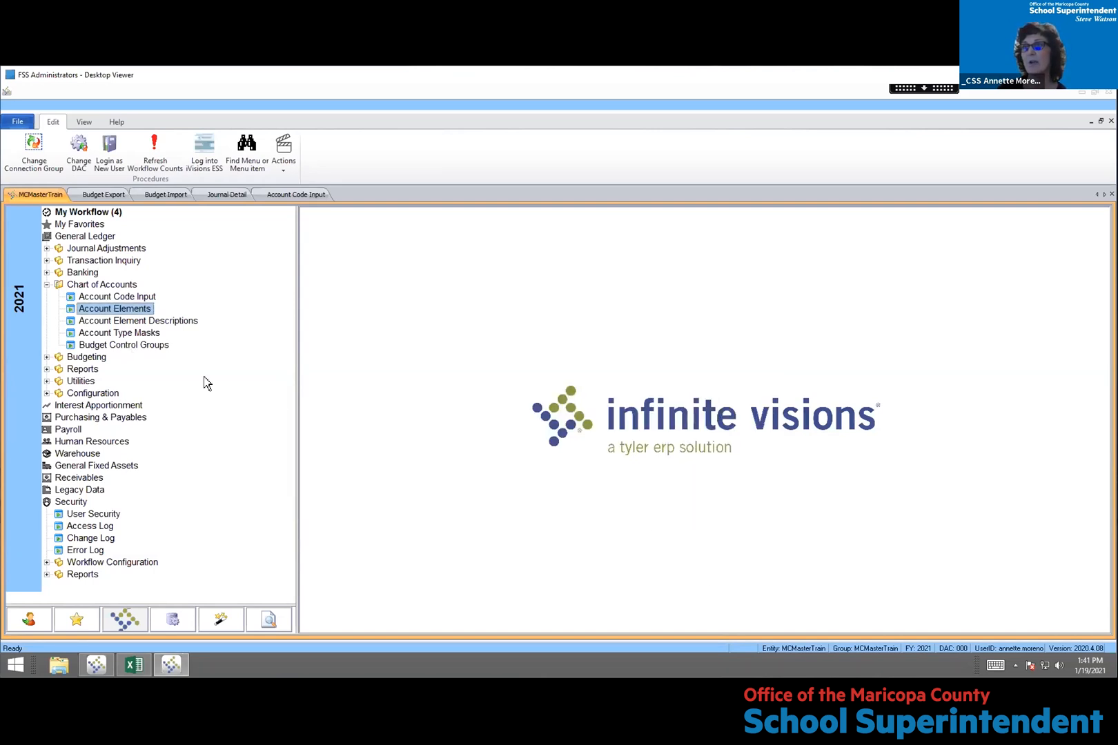
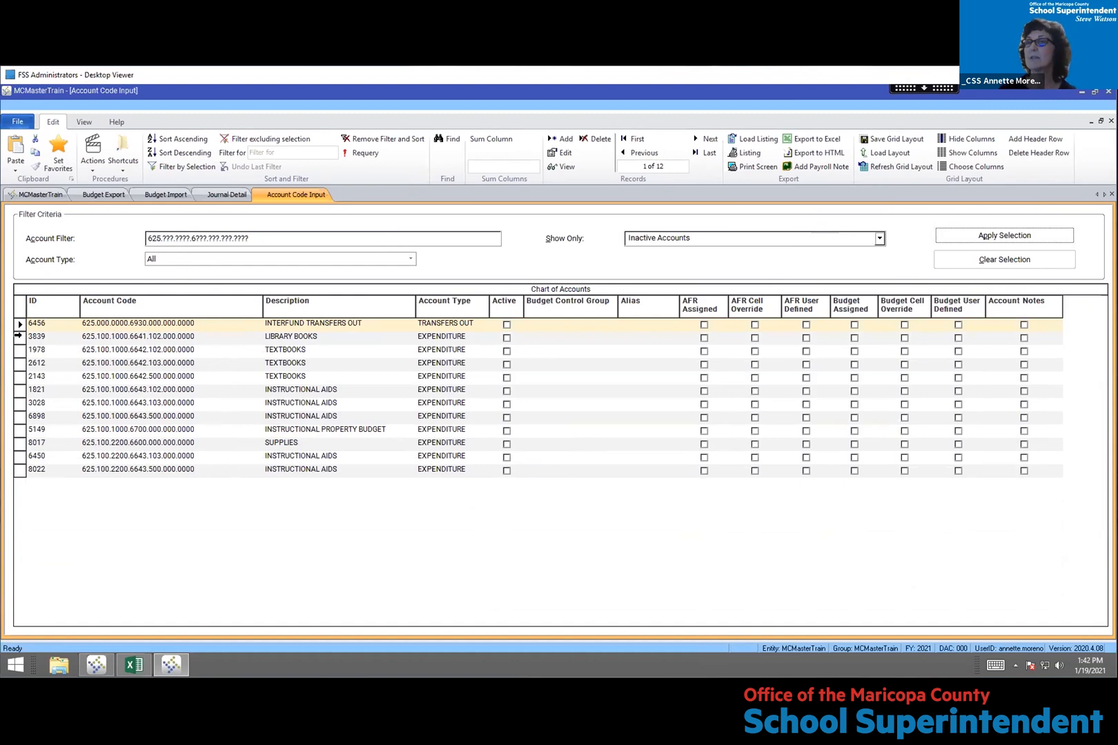
Select the Library Books and three Textbooks accounts, view the available groups in Assign Budget Control Group, and cancel the assignment
left_click(18, 336)
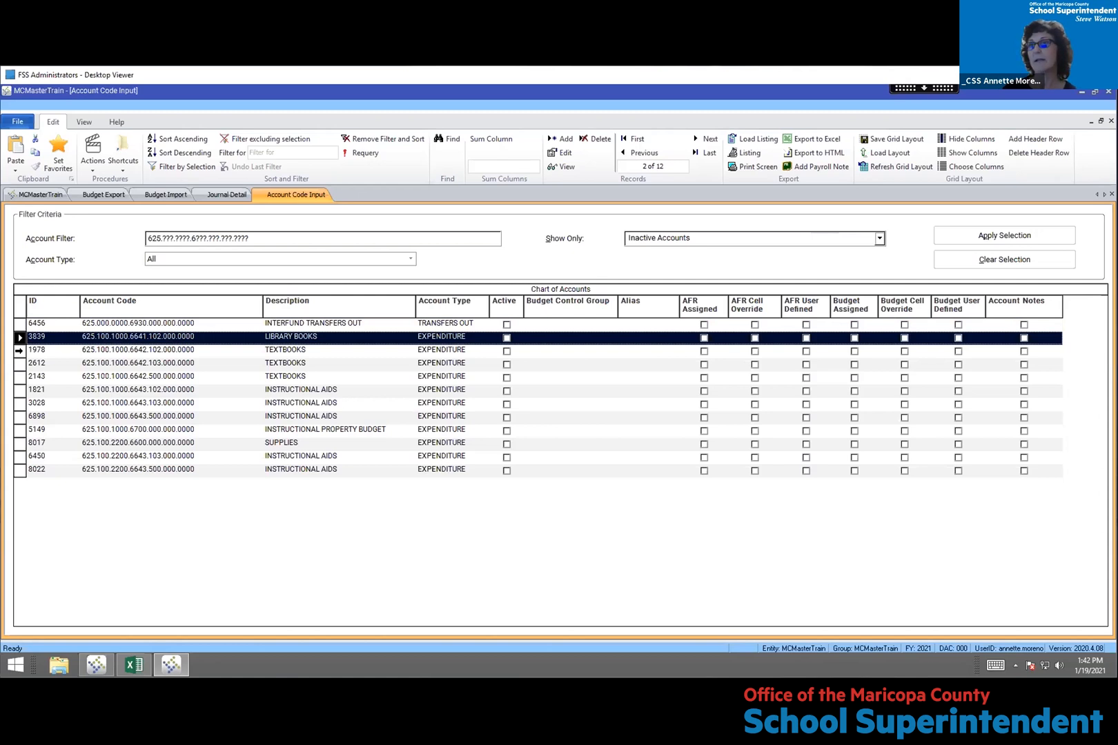
left_click(19, 378, "shift")
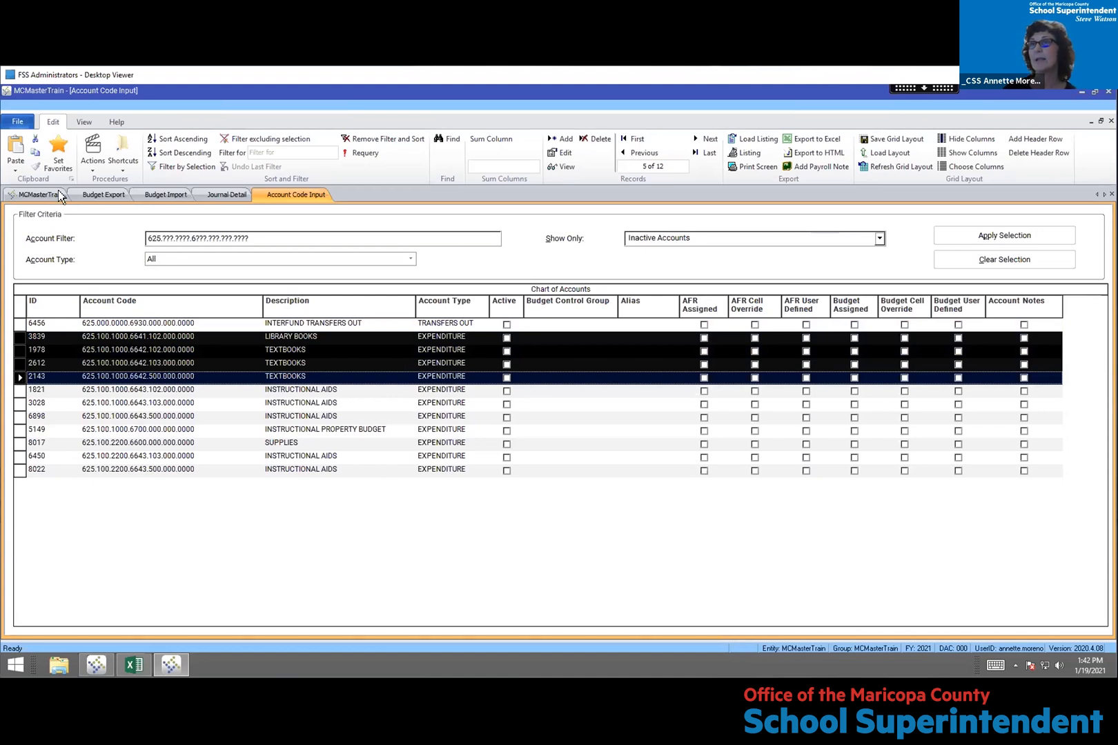
left_click(94, 153)
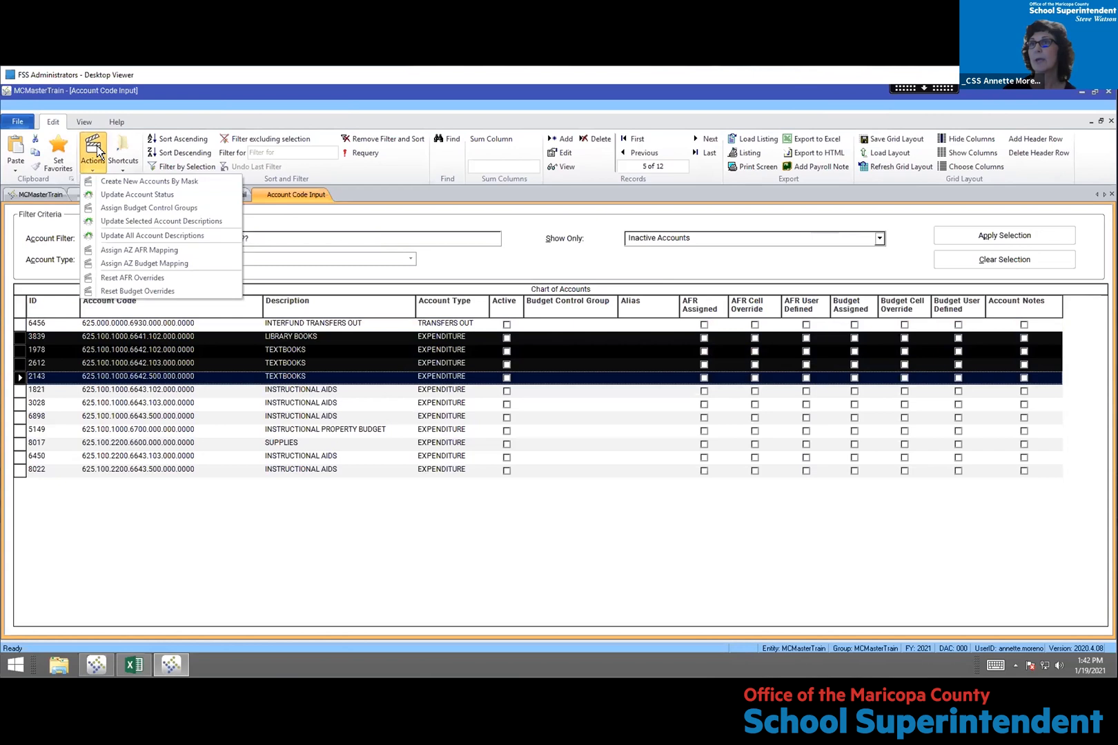
left_click(115, 209)
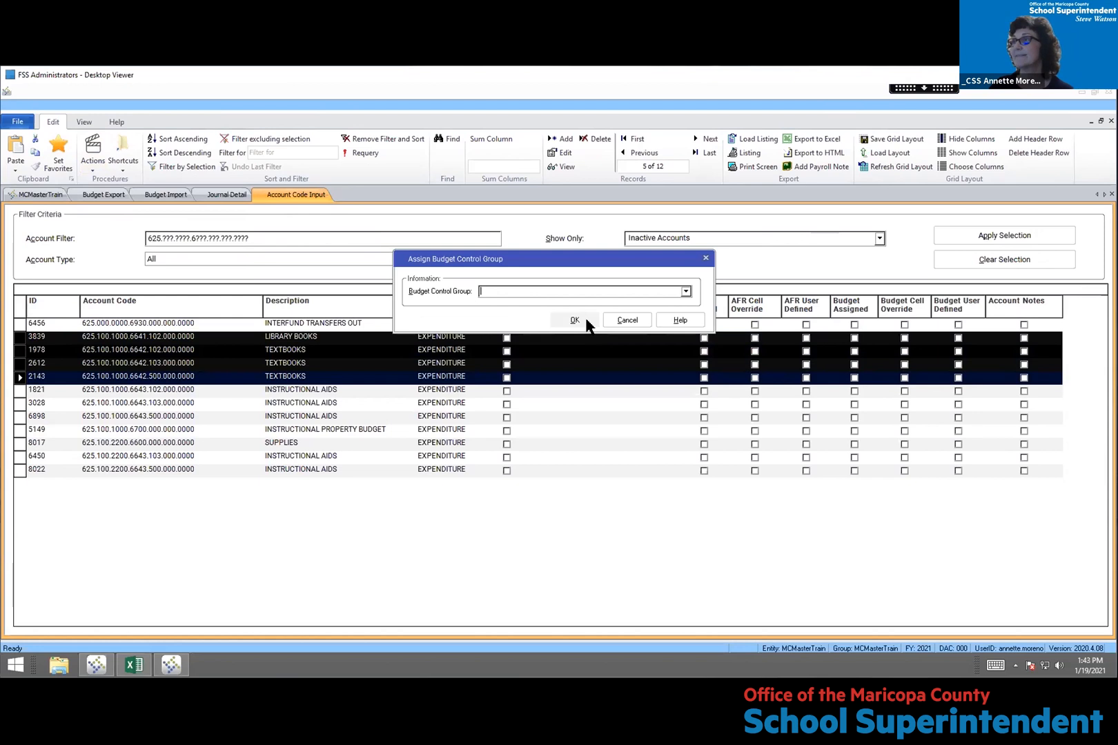
left_click(686, 293)
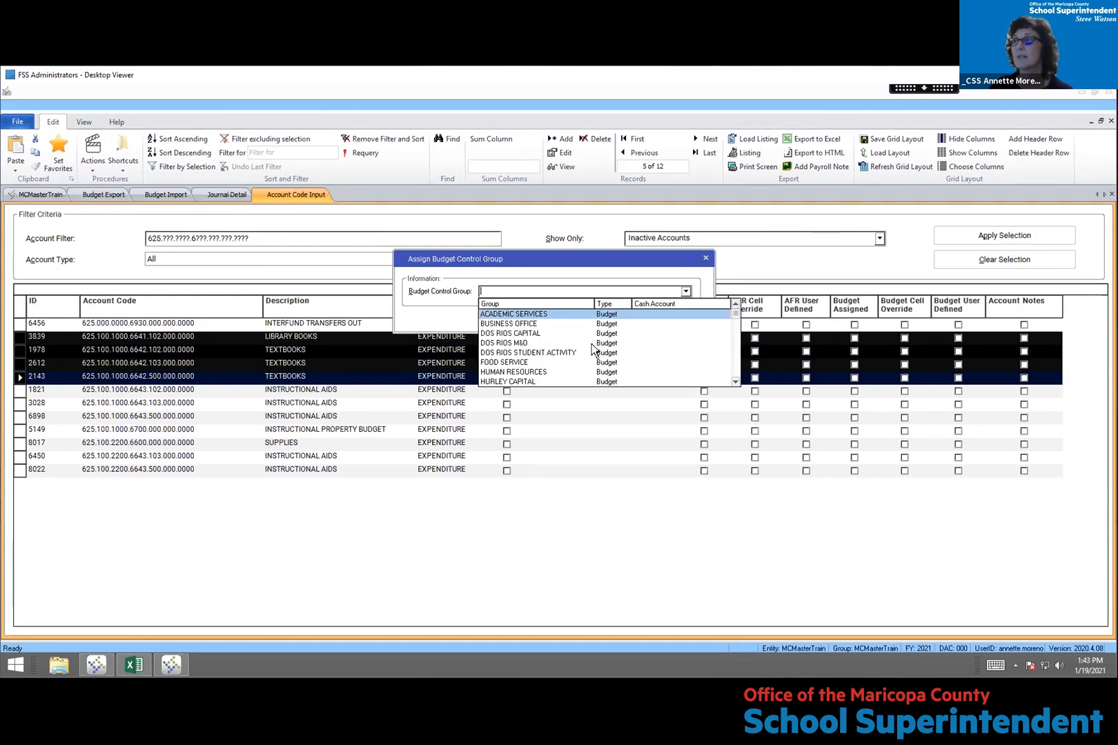
left_click(686, 292)
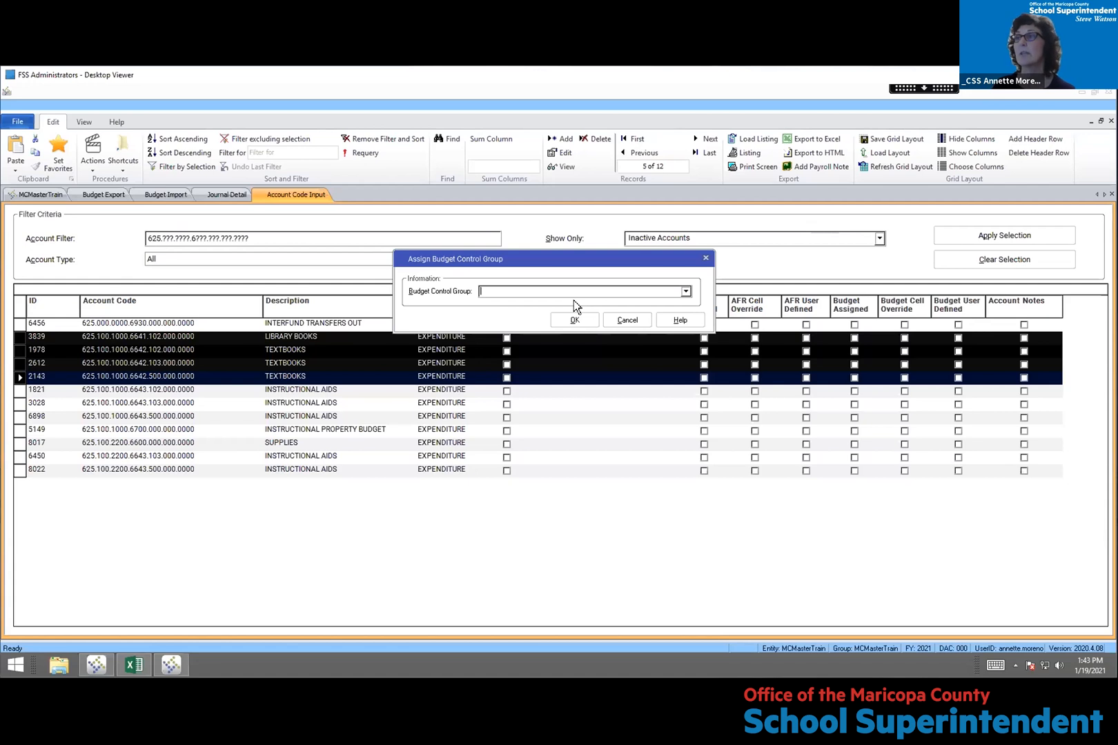
left_click(625, 322)
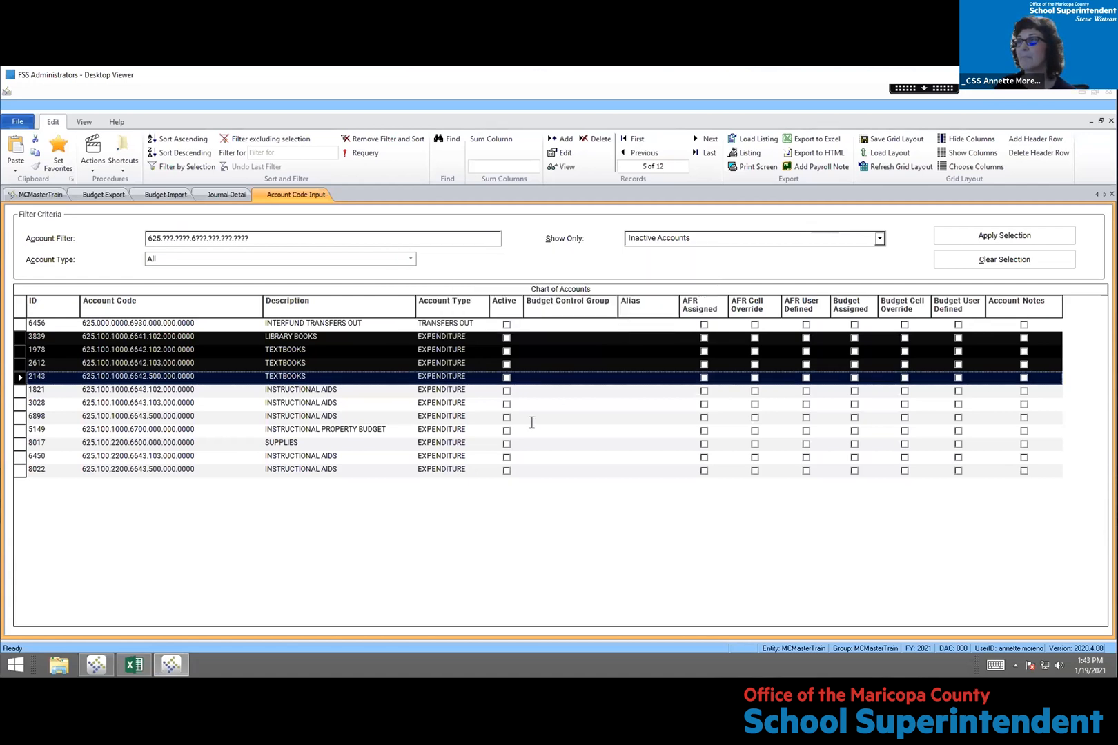